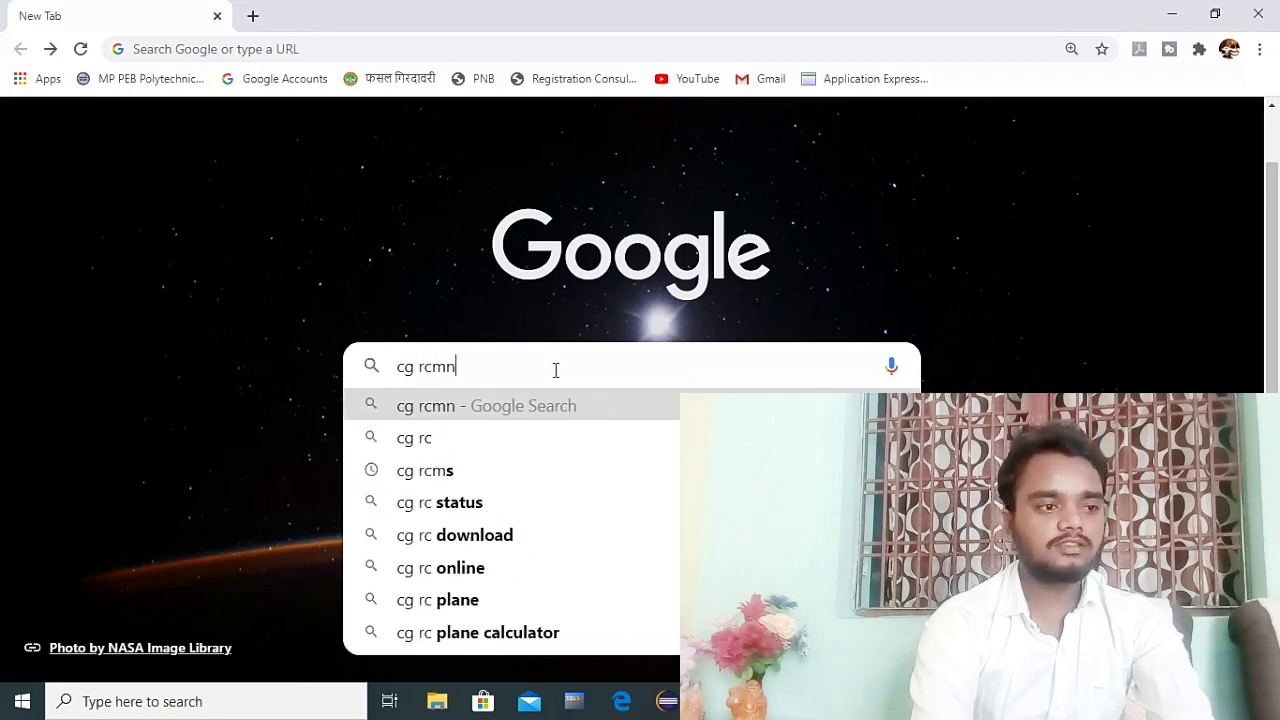
Step: Search Google for 'cg rcms' and highlight the revenue.cg.nic.in Chhattisgarh revenue court result
{"action": "type", "text": "s"}
{"action": "key", "text": "BackSpace"}
{"action": "key", "text": "BackSpace"}
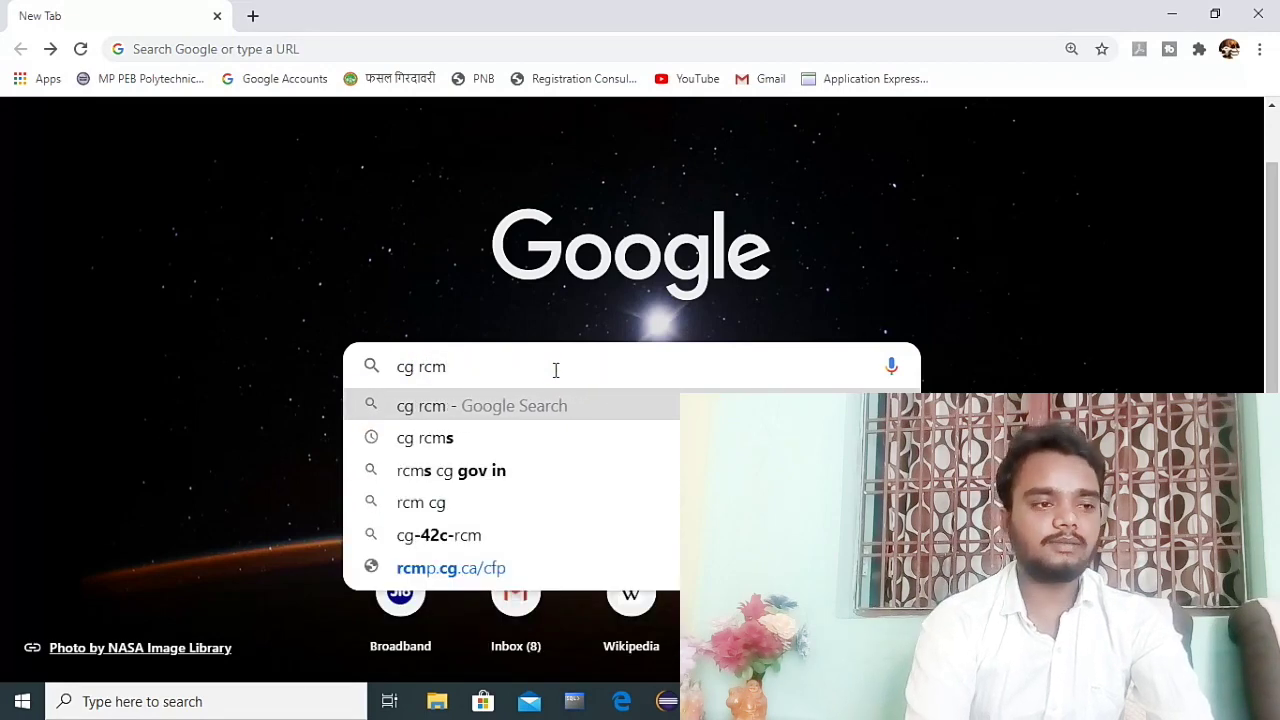
{"action": "type", "text": "s"}
{"action": "key", "text": "Return"}
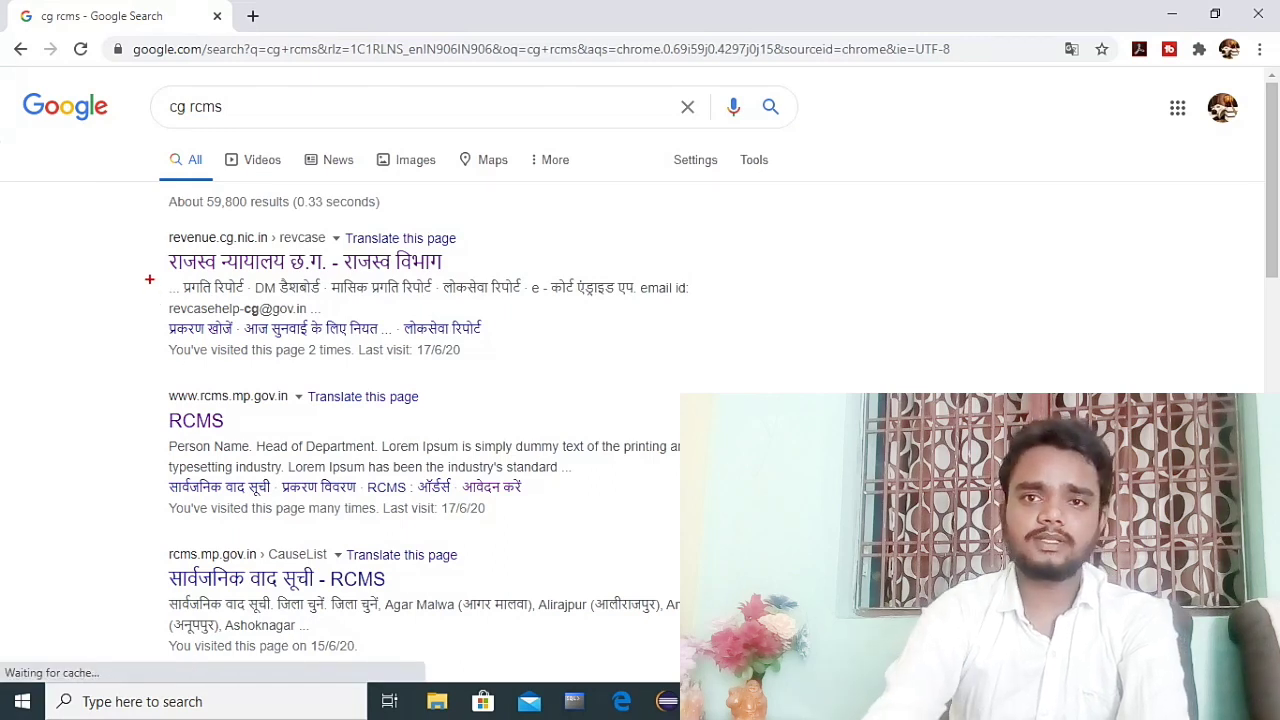
{"action": "mouse_move", "coordinate": [158, 230]}
{"action": "left_mouse_down"}
{"action": "mouse_move", "coordinate": [278, 258]}
{"action": "mouse_move", "coordinate": [494, 270]}
{"action": "left_mouse_up"}
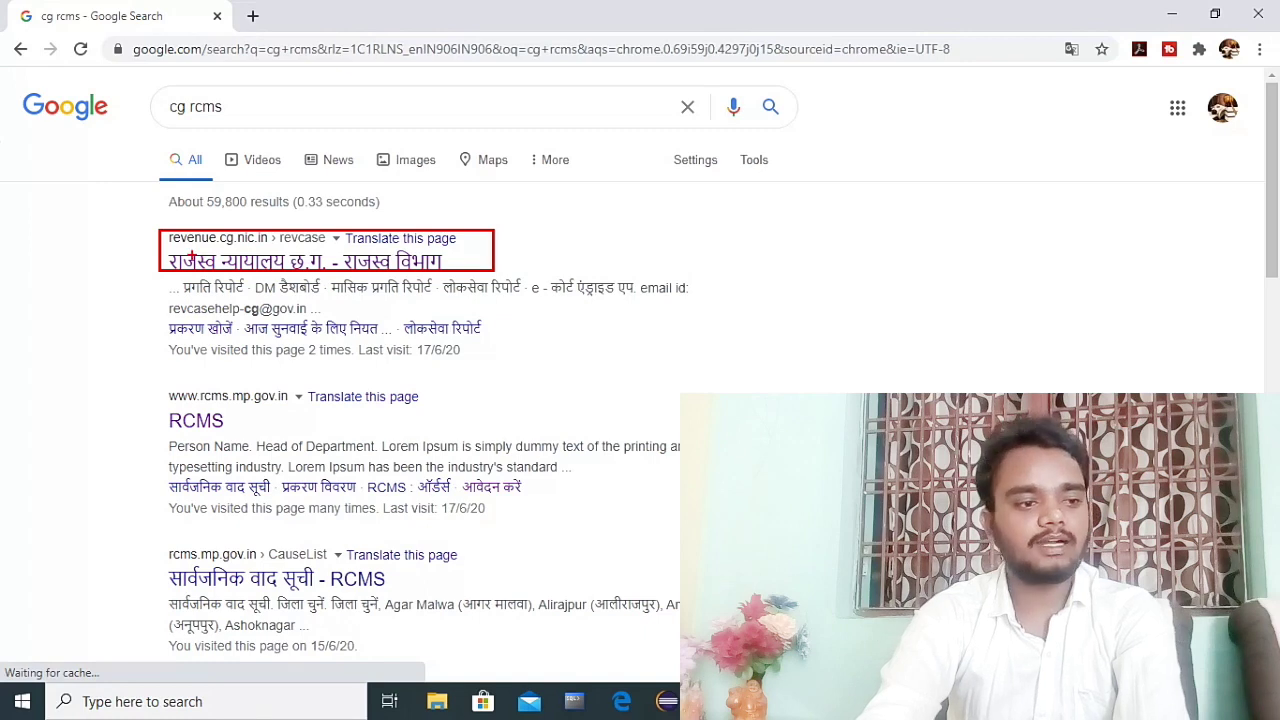
{"action": "key", "text": "Escape"}
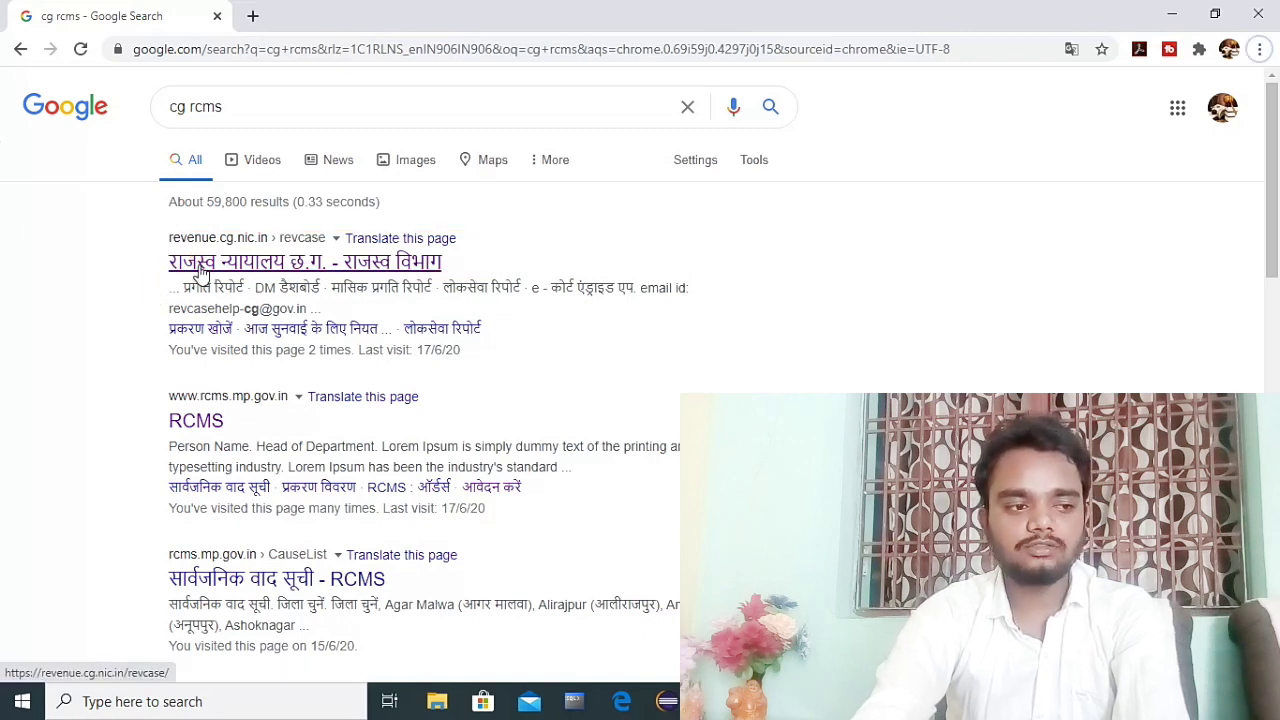
Step: Open the revenue.cg.nic.in result and follow 'आवेदन प्रस्तुत करने हेतु क्लिक करें' to the application form
{"action": "left_click", "coordinate": [290, 264]}
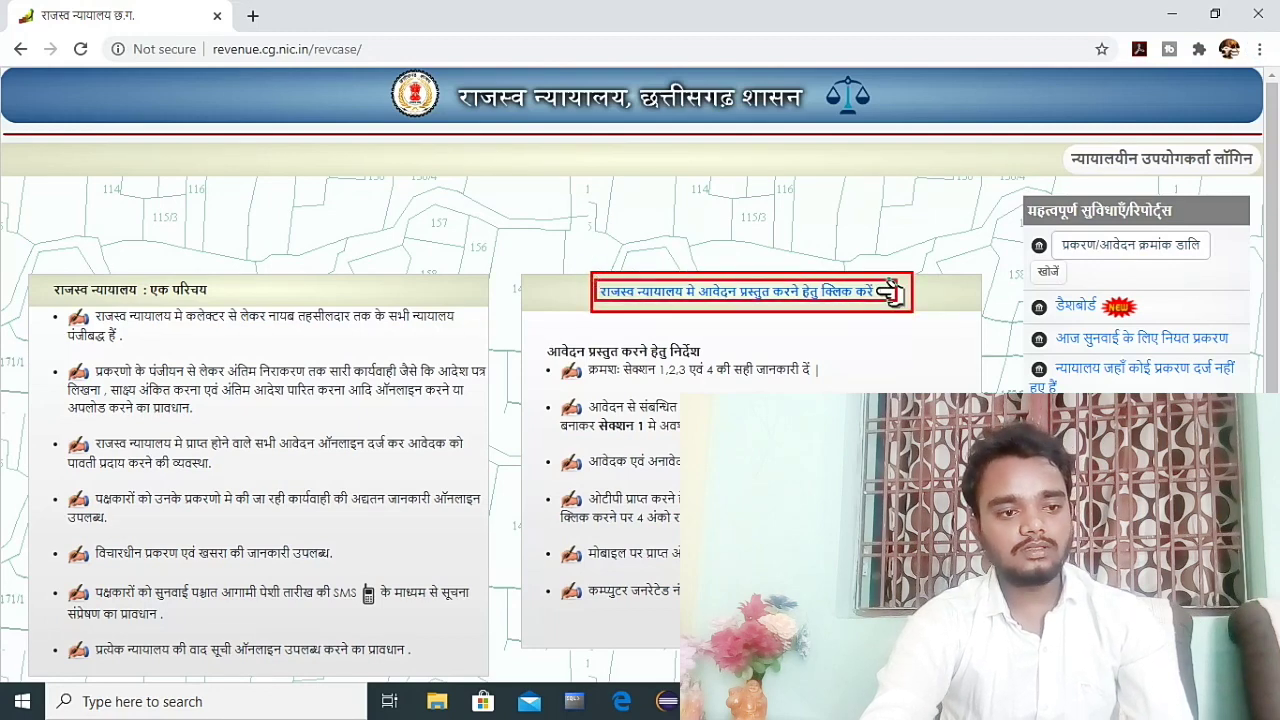
{"action": "left_click", "coordinate": [642, 292]}
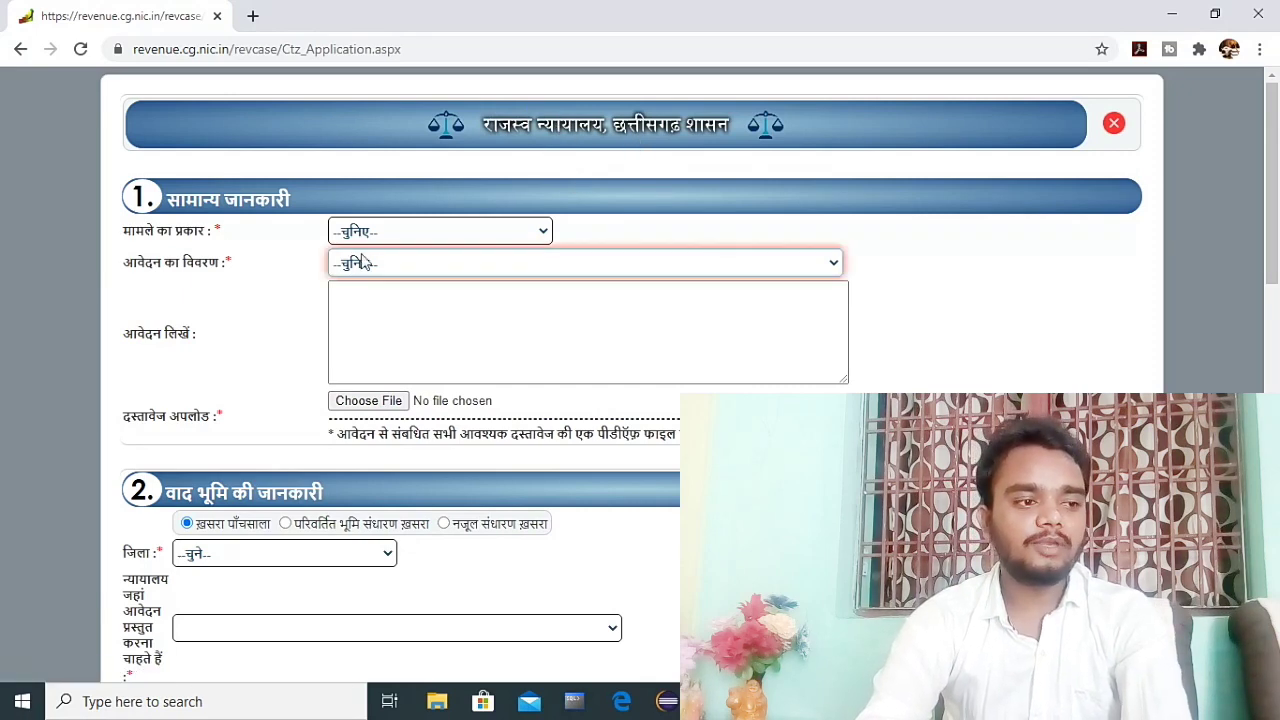
{"action": "left_click", "coordinate": [408, 230]}
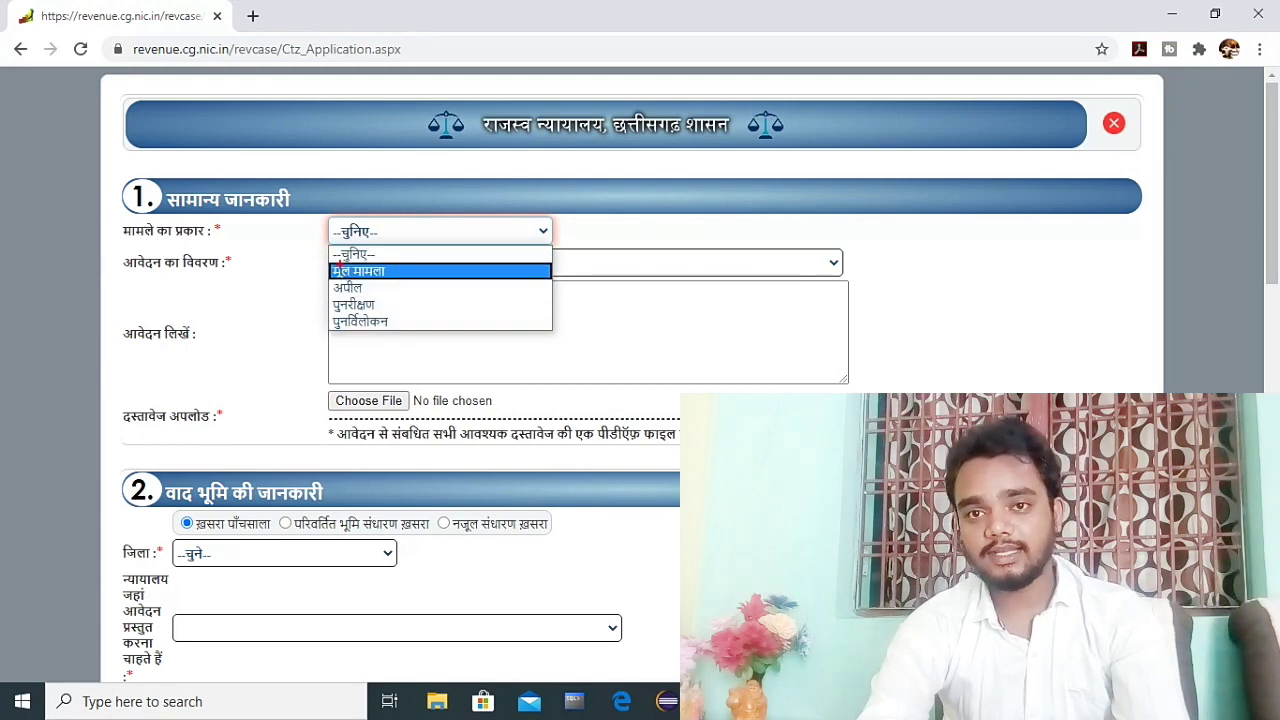
{"action": "mouse_move", "coordinate": [325, 249]}
{"action": "left_mouse_down"}
{"action": "mouse_move", "coordinate": [360, 345]}
{"action": "mouse_move", "coordinate": [563, 335]}
{"action": "left_mouse_up"}
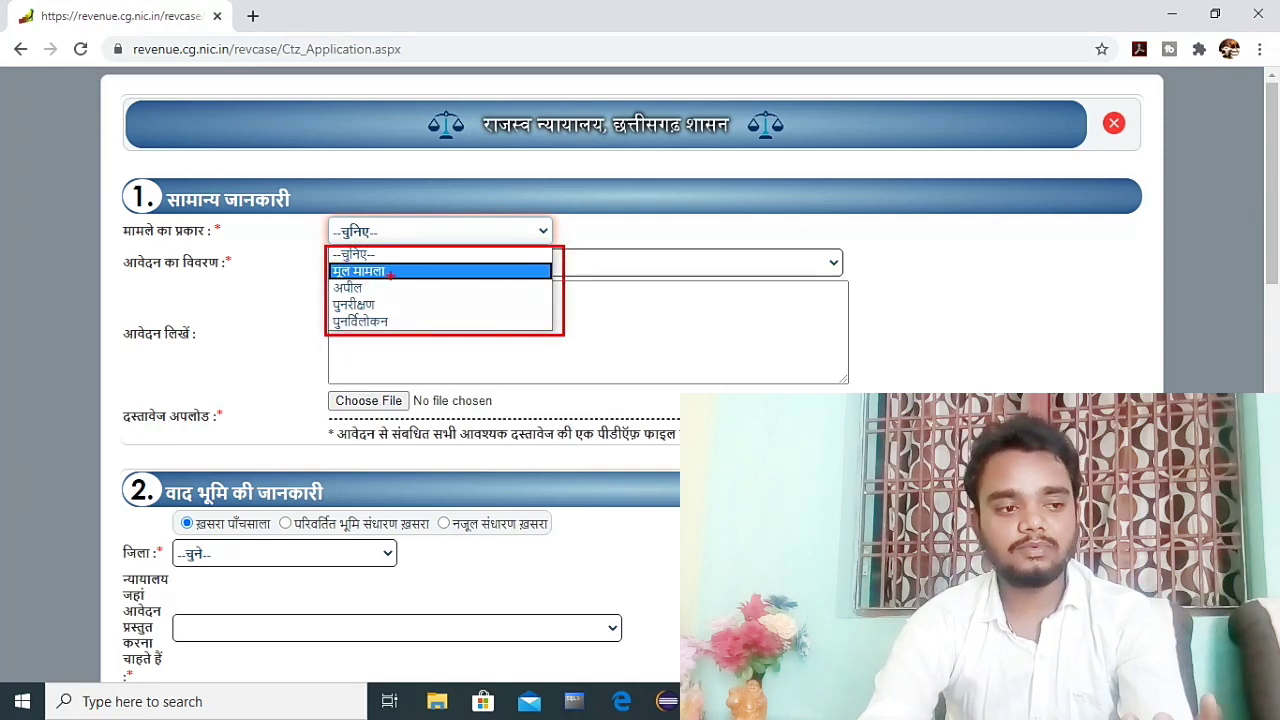
{"action": "left_click_drag", "start_coordinate": [432, 263], "coordinate": [393, 271]}
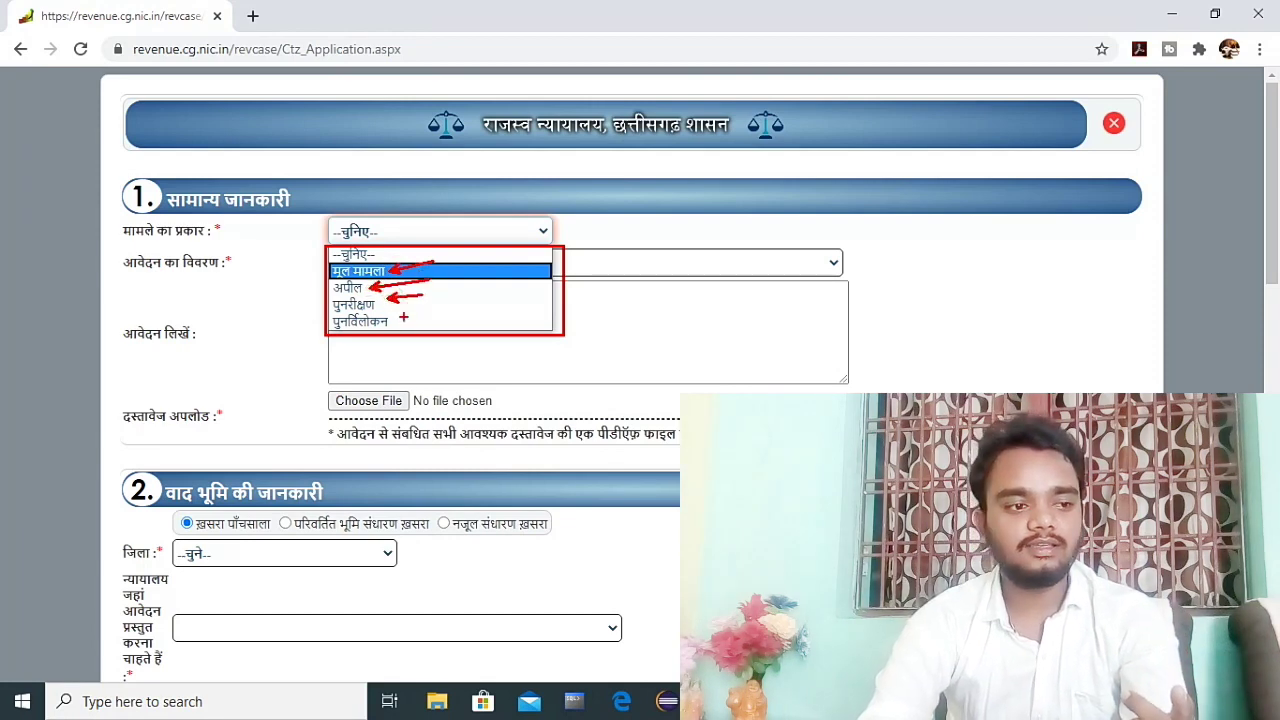
{"action": "left_click", "coordinate": [329, 265]}
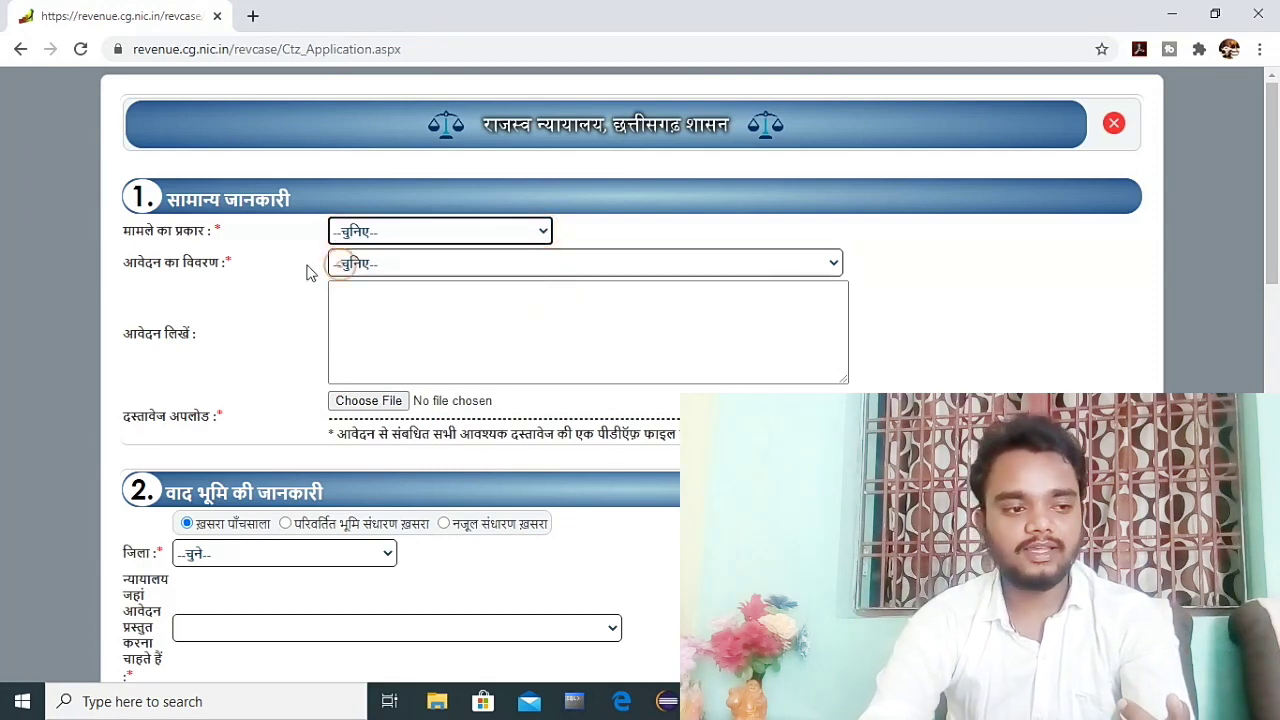
Step: Browse the application subjects in the 'आवेदन का विवरण' dropdown
{"action": "left_click", "coordinate": [372, 263]}
{"action": "scroll", "coordinate": [407, 437], "scroll_direction": "down", "scroll_amount": 15}
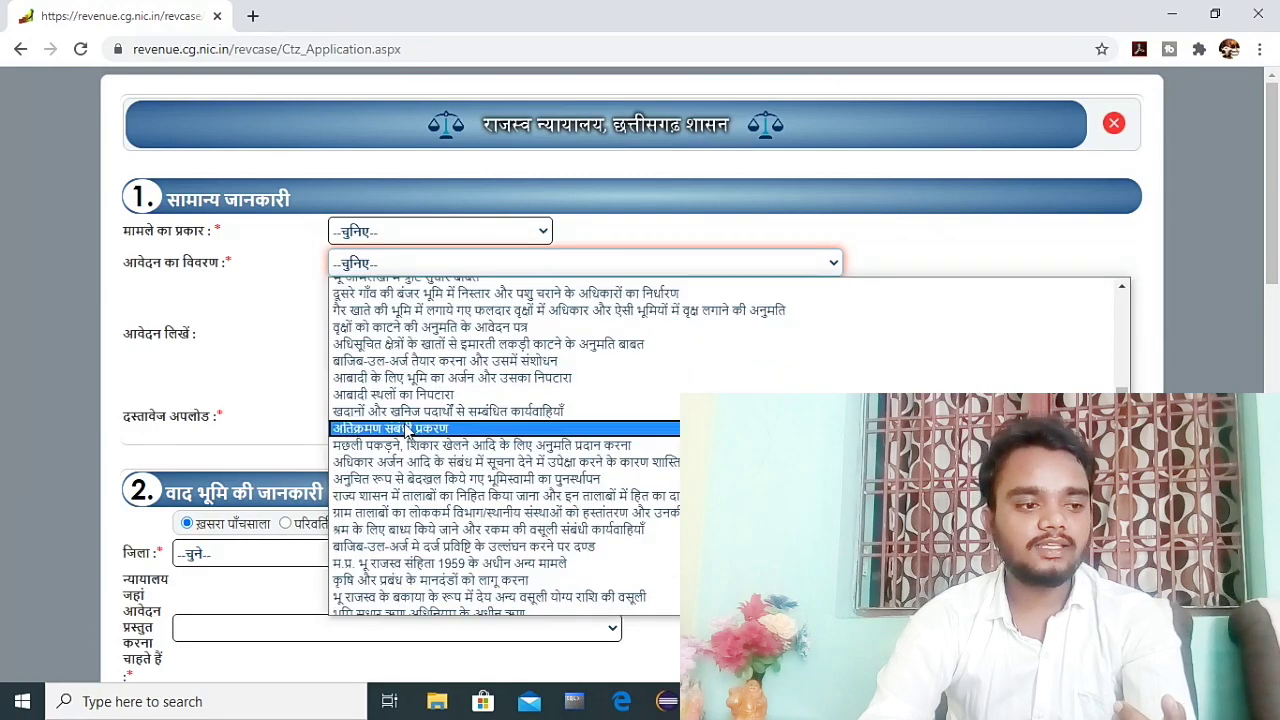
{"action": "scroll", "coordinate": [403, 546], "scroll_direction": "up", "scroll_amount": 4}
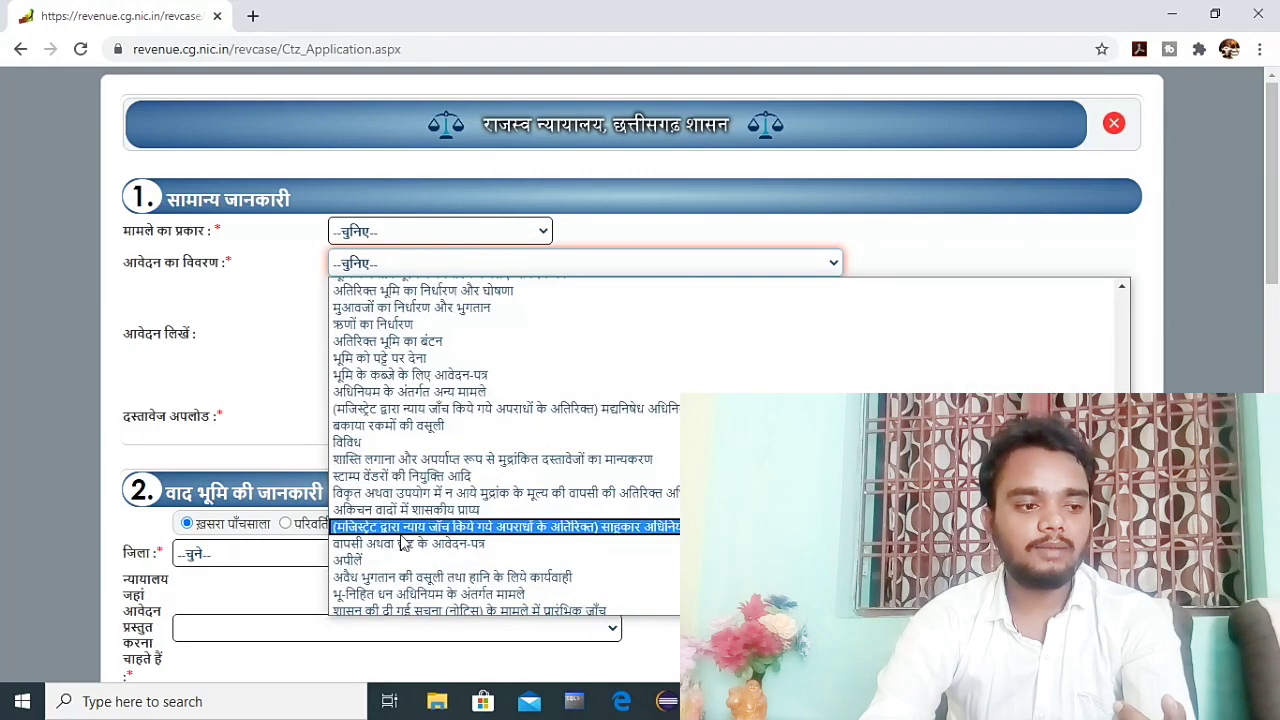
{"action": "scroll", "coordinate": [391, 363], "scroll_direction": "up", "scroll_amount": 12}
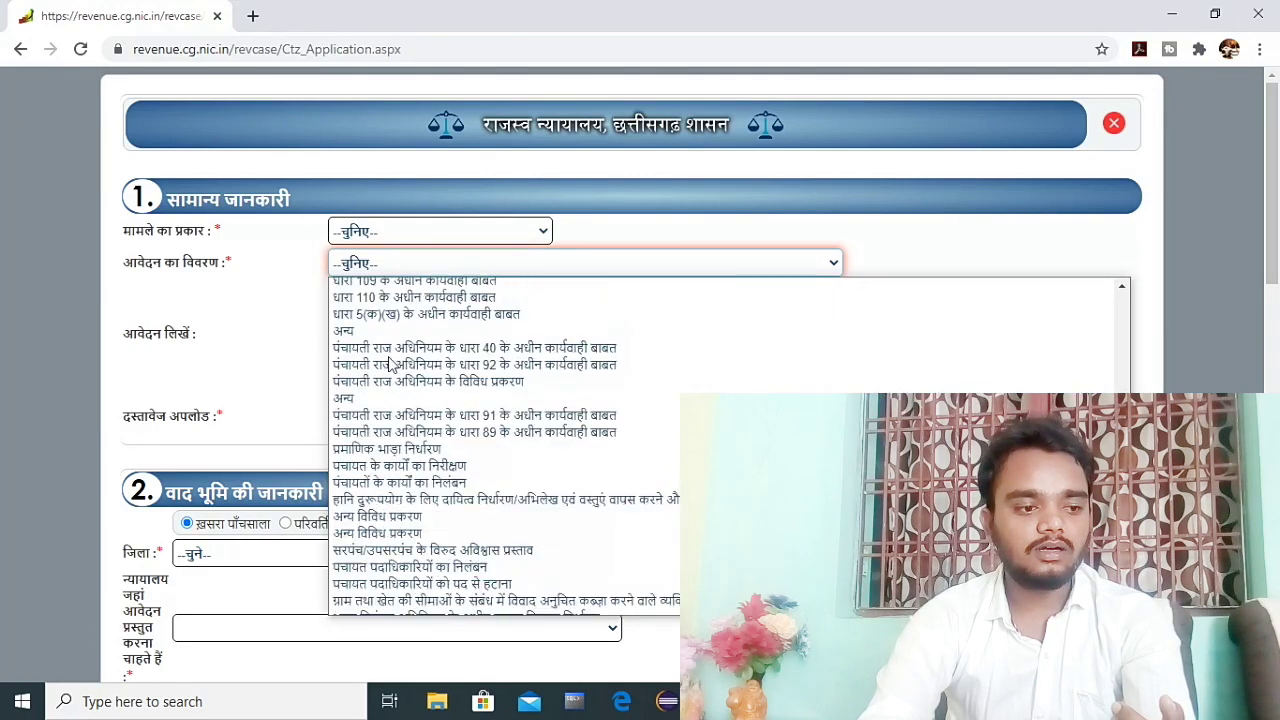
{"action": "scroll", "coordinate": [372, 352], "scroll_direction": "down", "scroll_amount": 12}
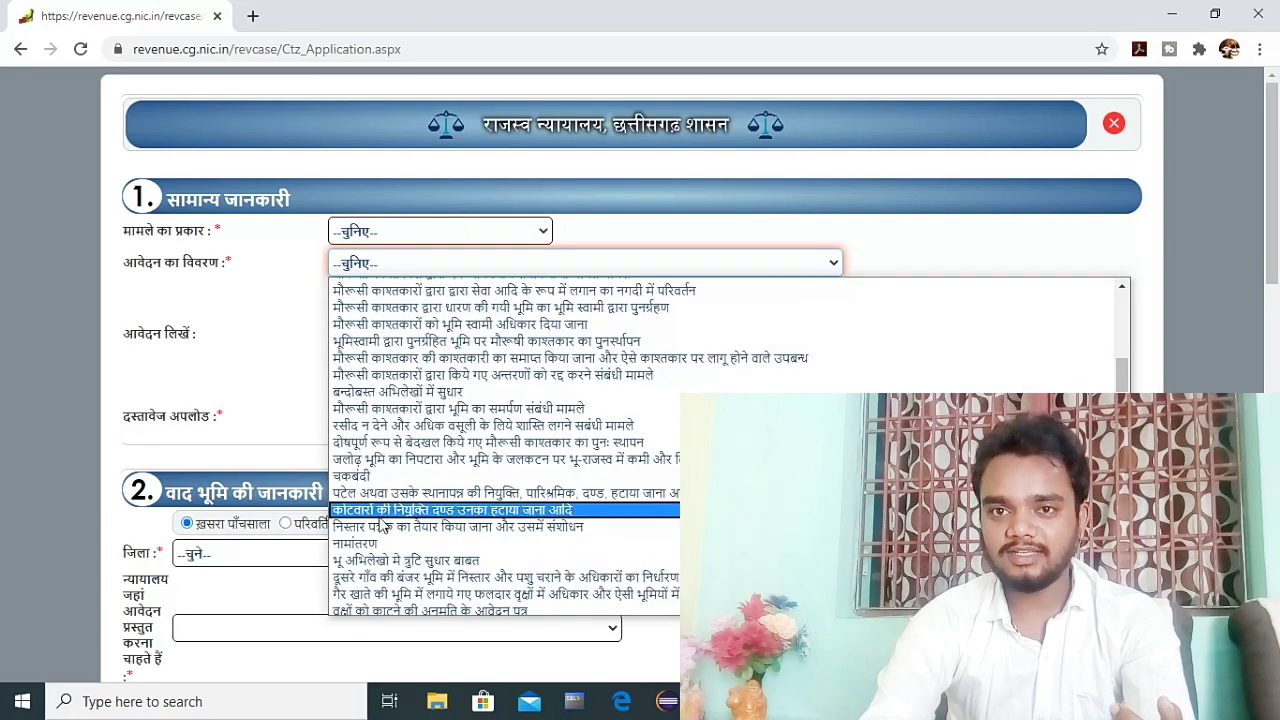
{"action": "scroll", "coordinate": [385, 540], "scroll_direction": "down", "scroll_amount": 5}
{"action": "scroll", "coordinate": [385, 458], "scroll_direction": "down", "scroll_amount": 8}
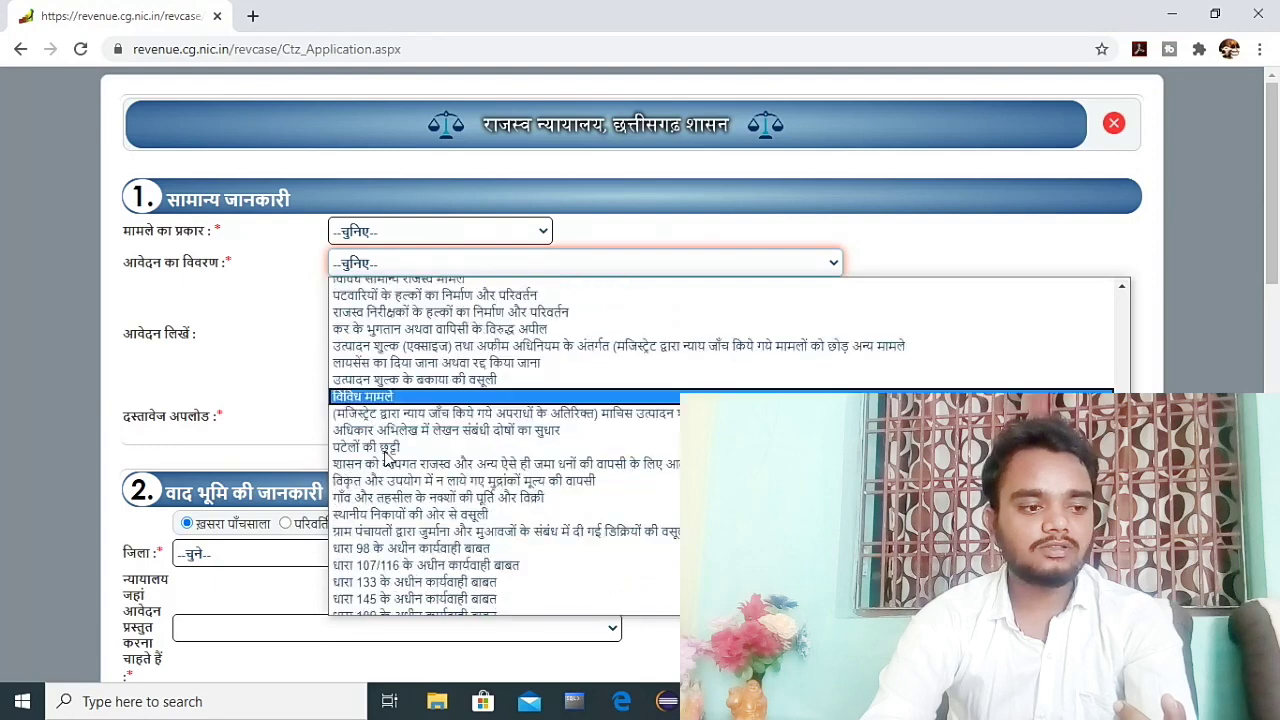
{"action": "scroll", "coordinate": [387, 458], "scroll_direction": "down", "scroll_amount": 10}
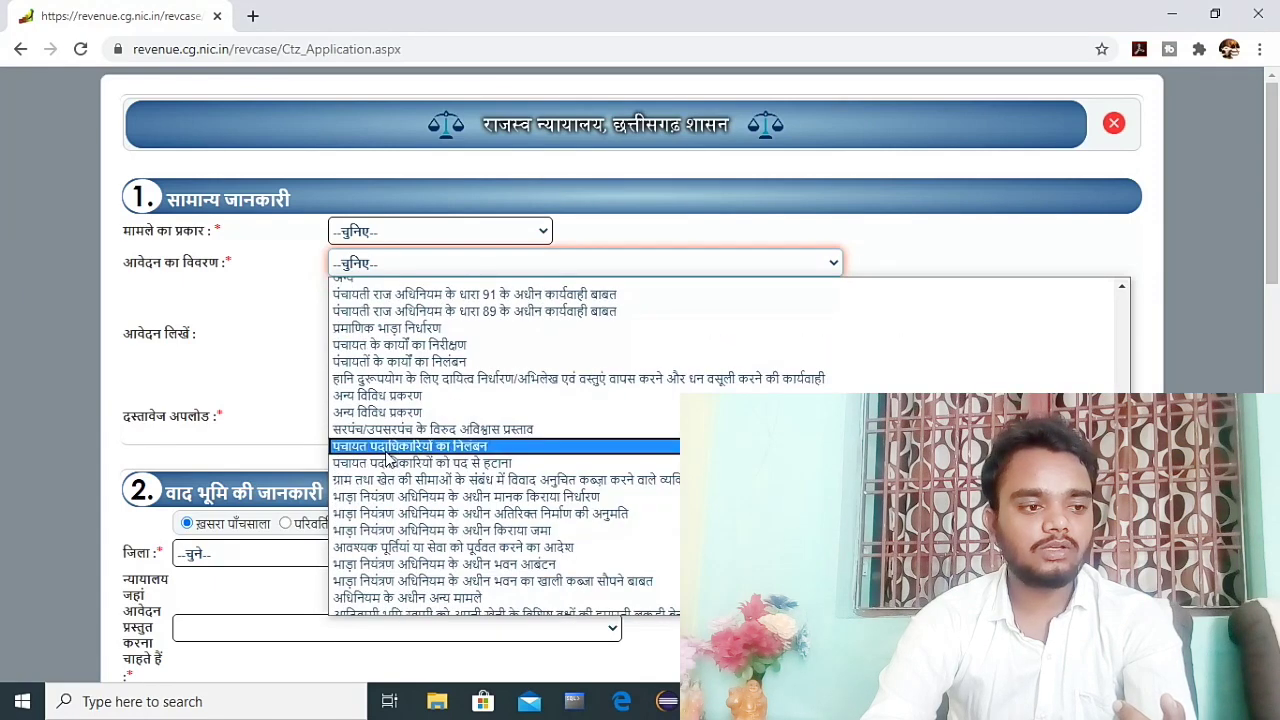
{"action": "scroll", "coordinate": [387, 458], "scroll_direction": "up", "scroll_amount": 5}
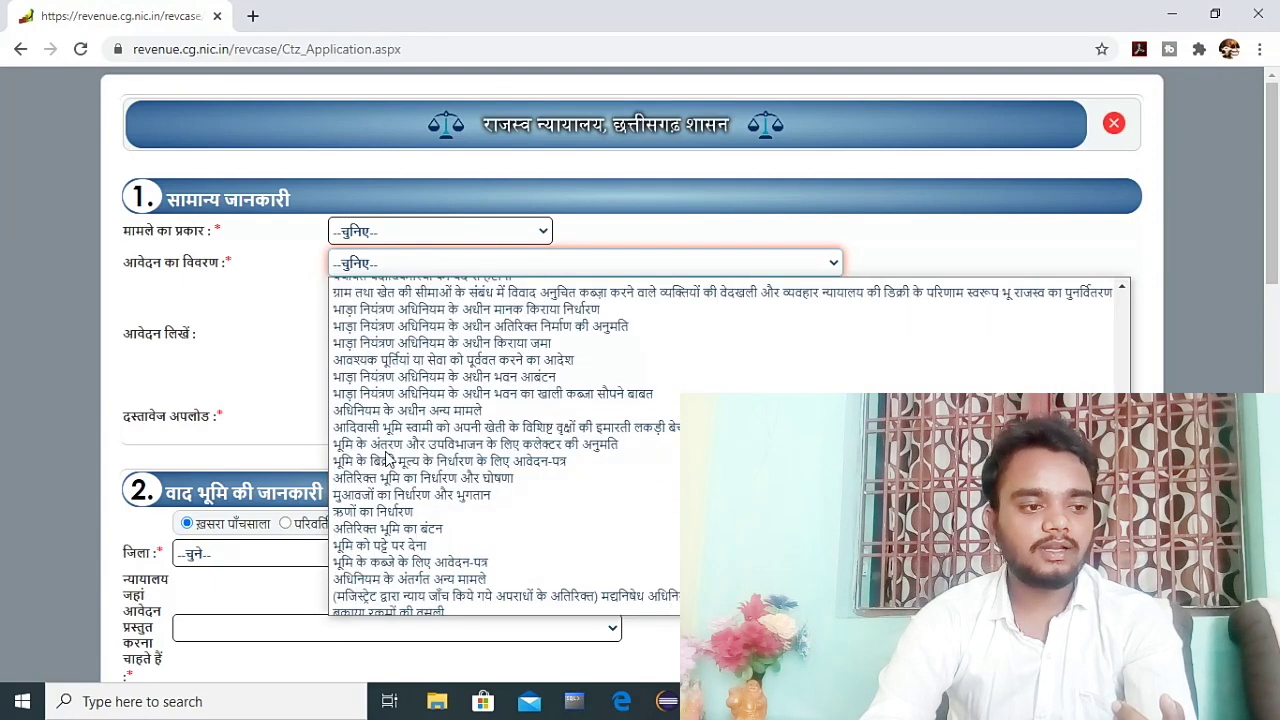
{"action": "scroll", "coordinate": [387, 458], "scroll_direction": "down", "scroll_amount": 4}
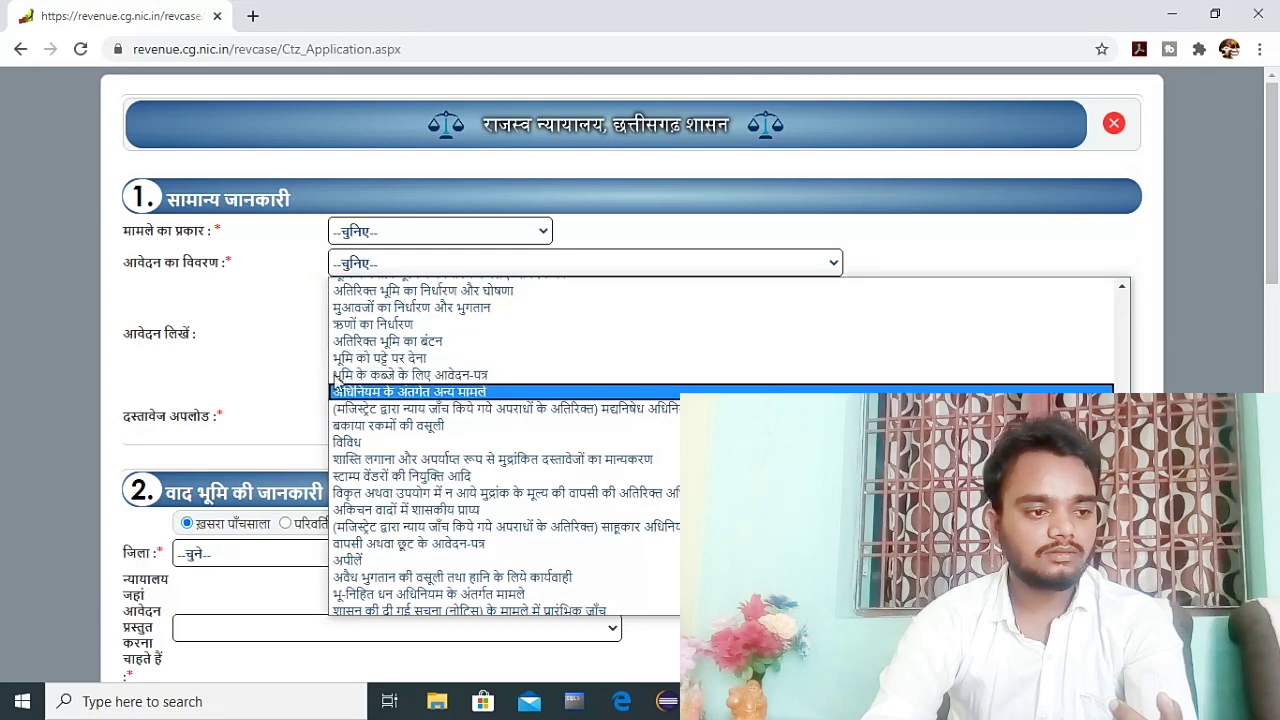
Step: Highlight the भूमि को पट्टे पर देना option, then close the subjects list without choosing
{"action": "left_click_drag", "start_coordinate": [332, 351], "coordinate": [452, 366]}
{"action": "left_click_drag", "start_coordinate": [330, 344], "coordinate": [483, 370]}
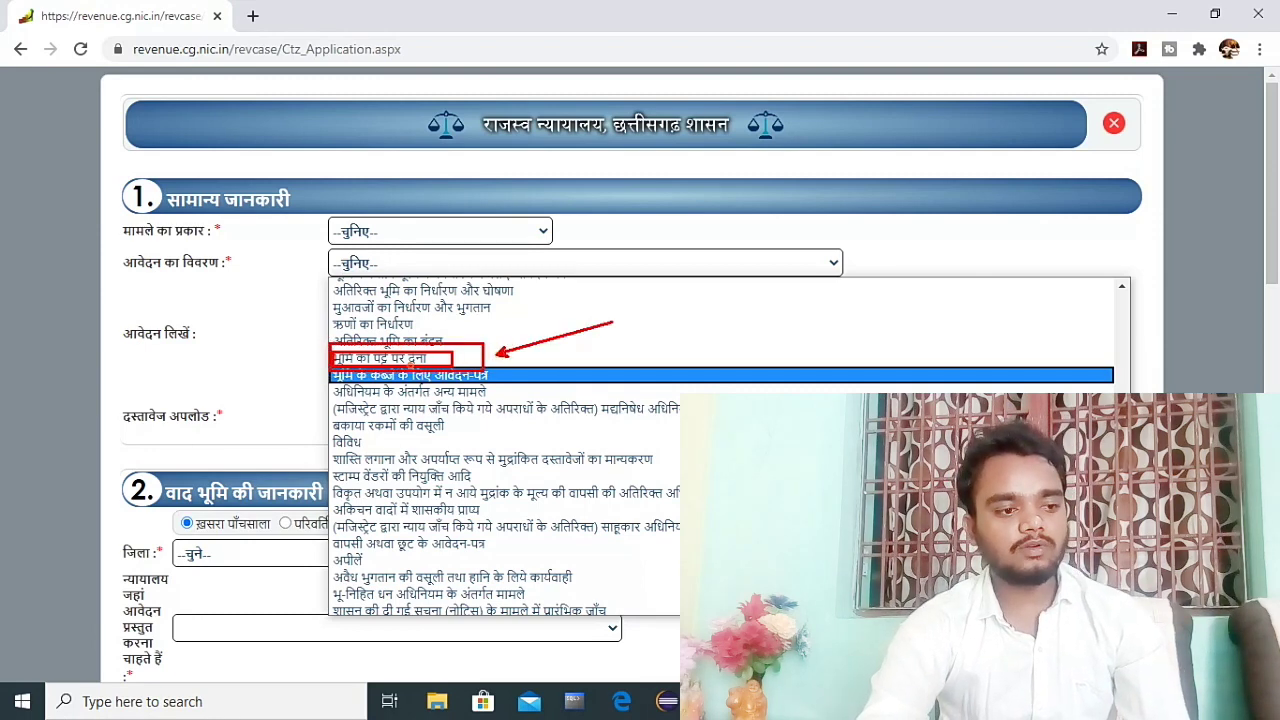
{"action": "key", "text": "Escape"}
{"action": "left_click", "coordinate": [389, 266]}
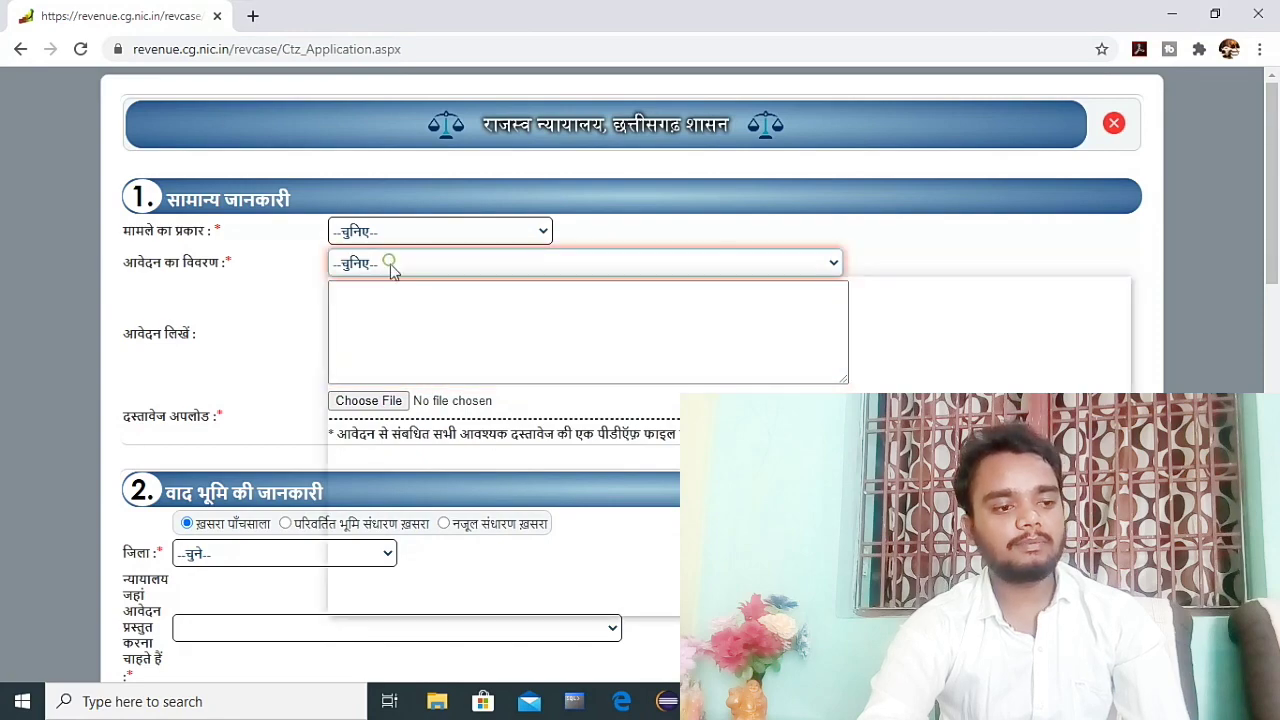
{"action": "left_click", "coordinate": [262, 306]}
Step: Scroll through the still-blank form and open a new empty browser tab
{"action": "scroll", "coordinate": [289, 423], "scroll_direction": "down", "scroll_amount": 3}
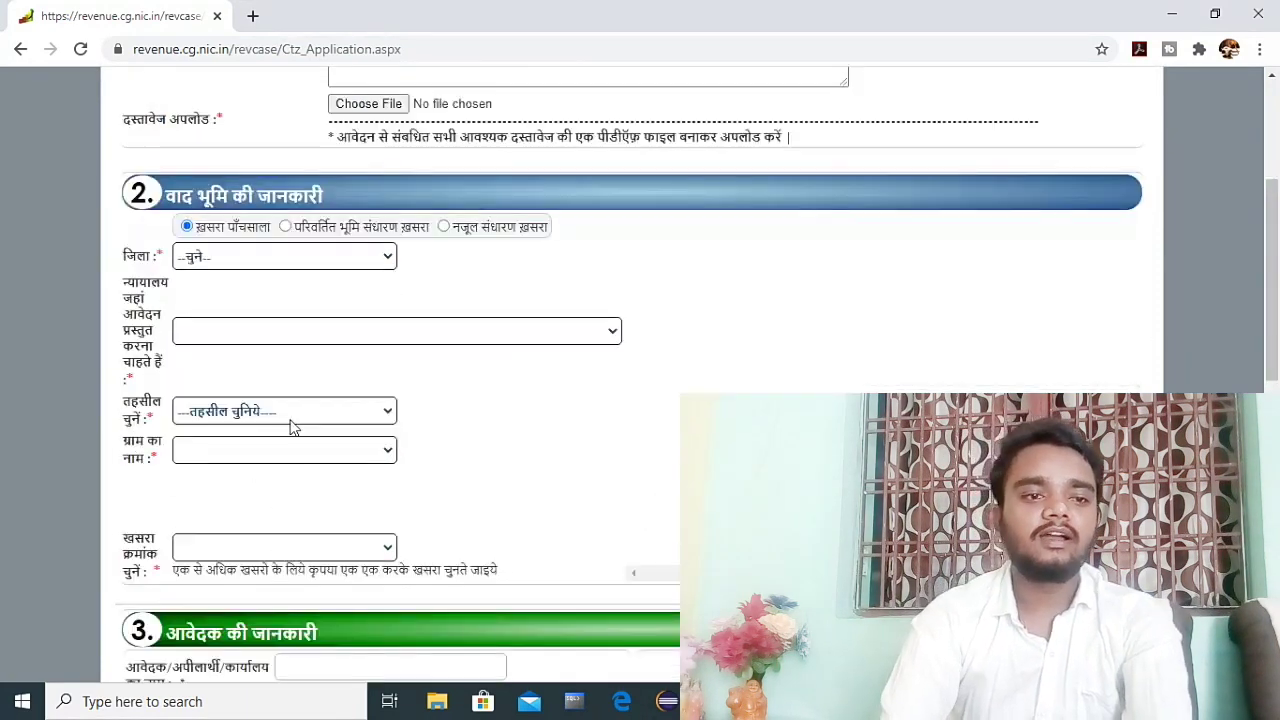
{"action": "scroll", "coordinate": [292, 428], "scroll_direction": "up", "scroll_amount": 3}
{"action": "scroll", "coordinate": [292, 428], "scroll_direction": "down", "scroll_amount": 10}
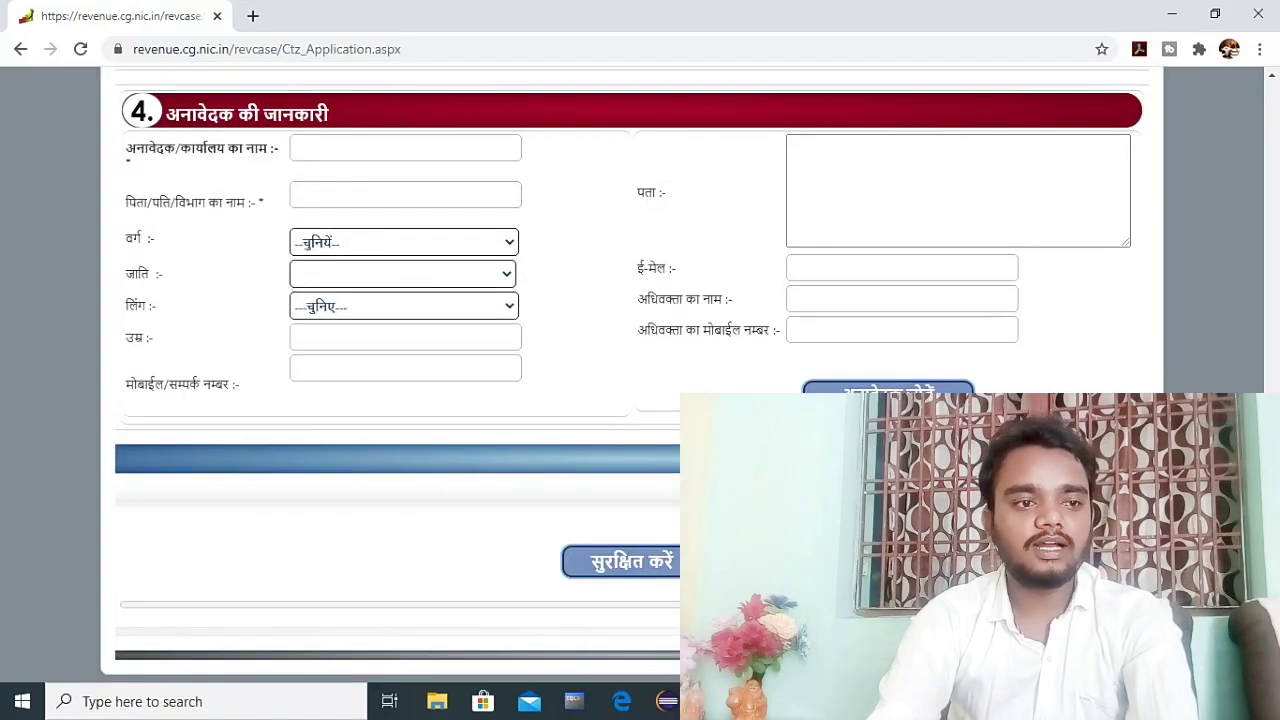
{"action": "scroll", "coordinate": [469, 366], "scroll_direction": "up", "scroll_amount": 10}
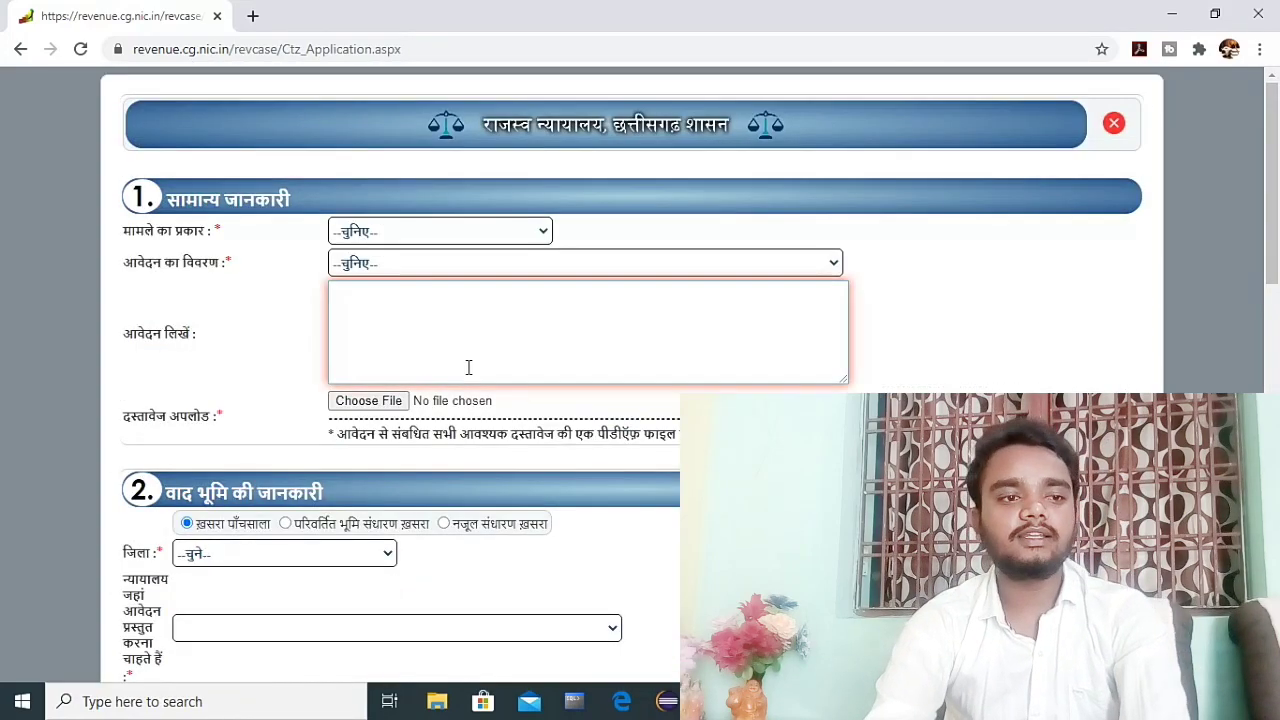
{"action": "scroll", "coordinate": [424, 460], "scroll_direction": "down", "scroll_amount": 5}
{"action": "scroll", "coordinate": [427, 465], "scroll_direction": "up", "scroll_amount": 5}
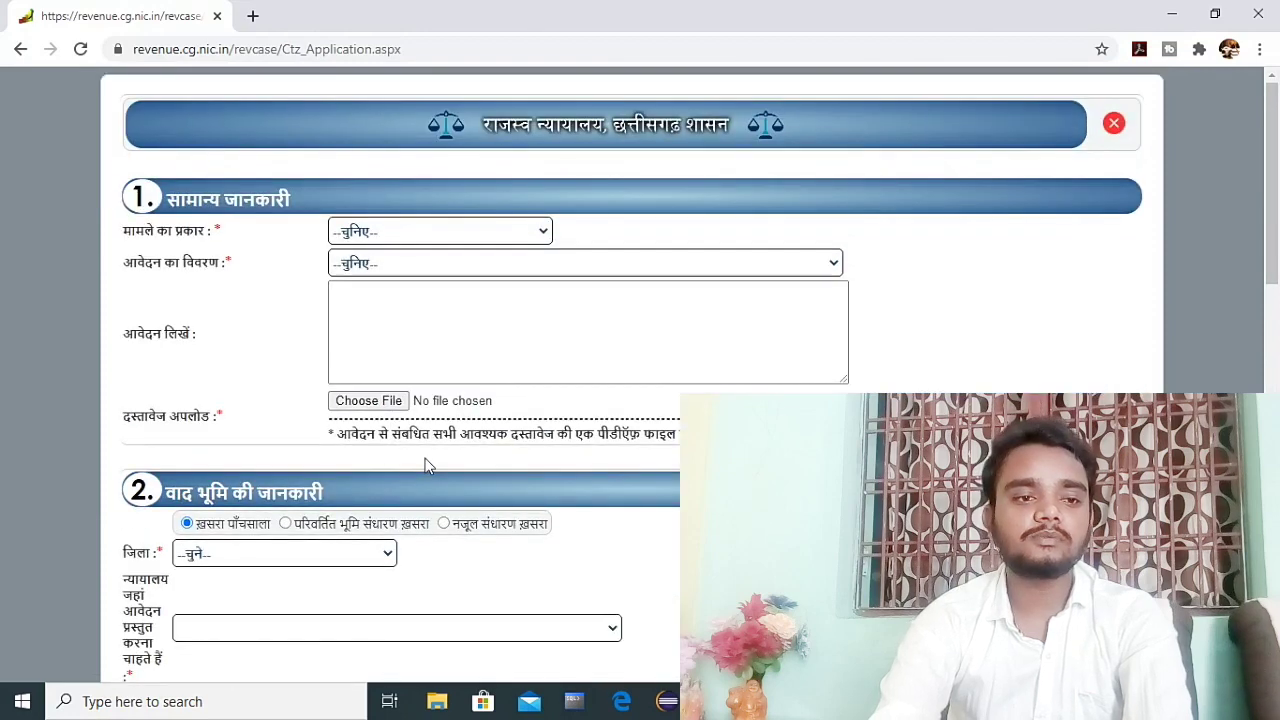
{"action": "left_click", "coordinate": [250, 15]}
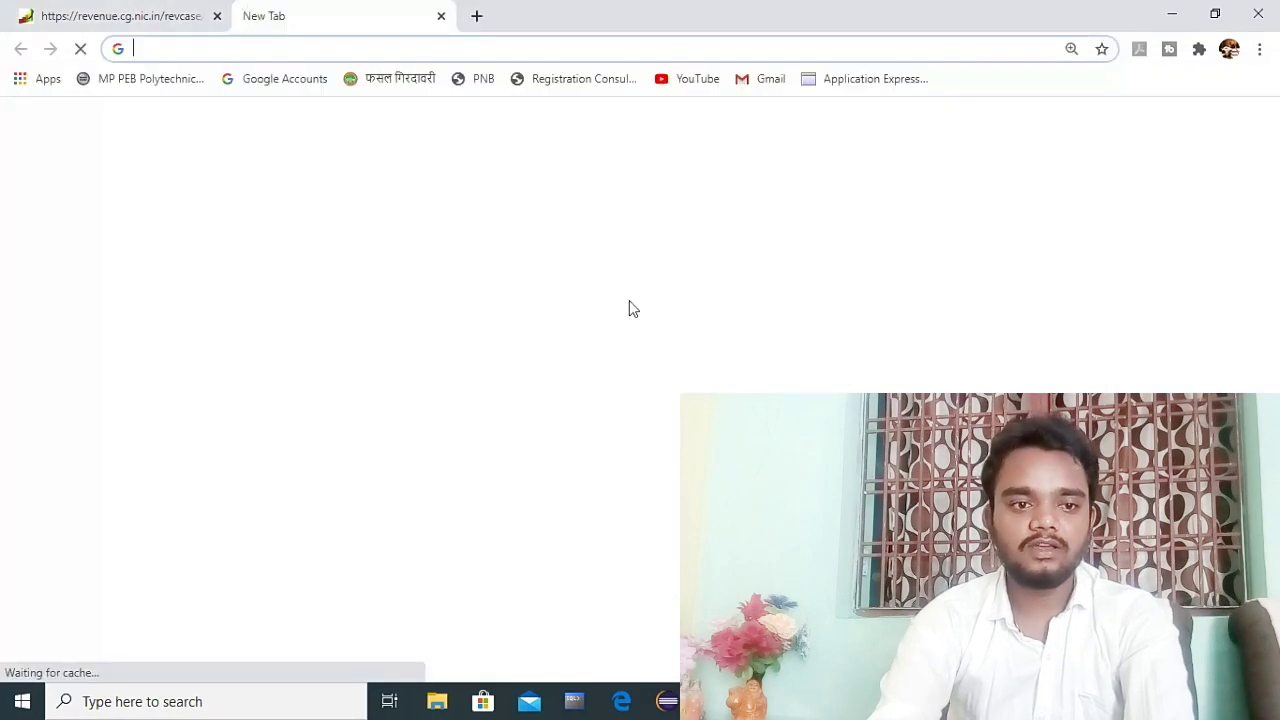
Step: Go to upbhulekh.gov.in and dismiss its COVID notice
{"action": "type", "text": "up rc"}
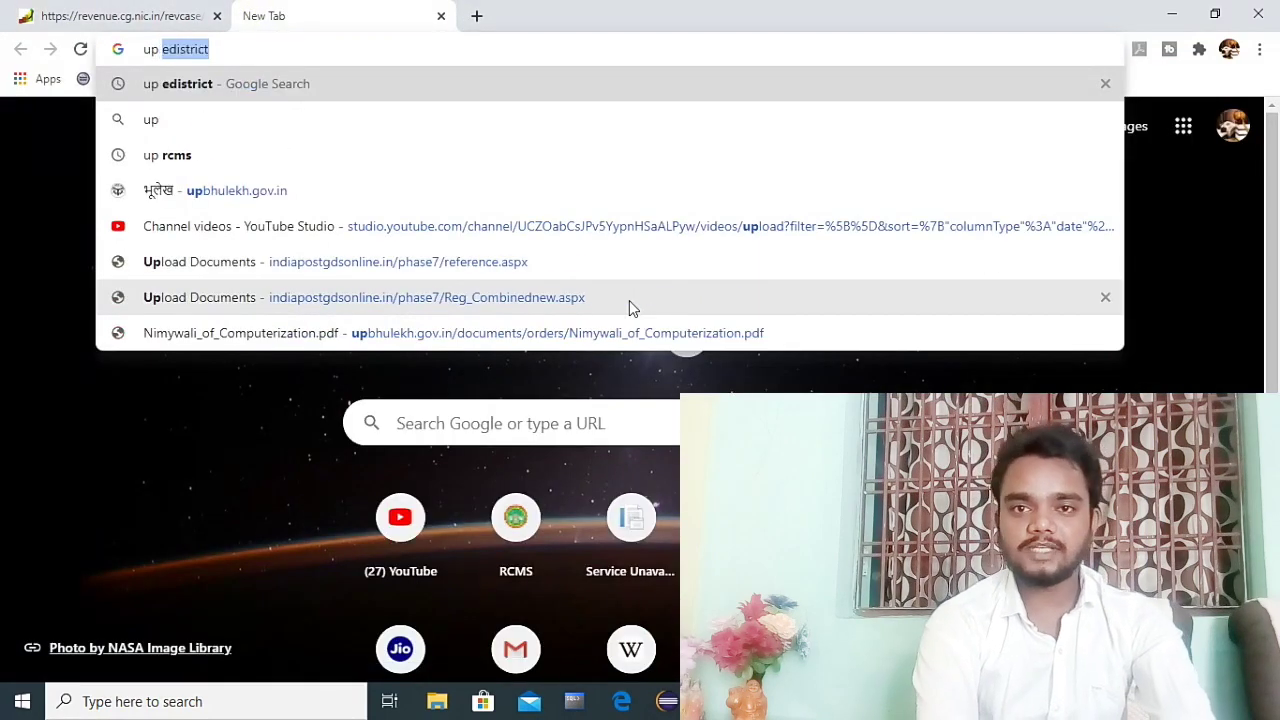
{"action": "key", "text": "BackSpace"}
{"action": "key", "text": "BackSpace"}
{"action": "key", "text": "BackSpace"}
{"action": "key", "text": "BackSpace"}
{"action": "key", "text": "BackSpace"}
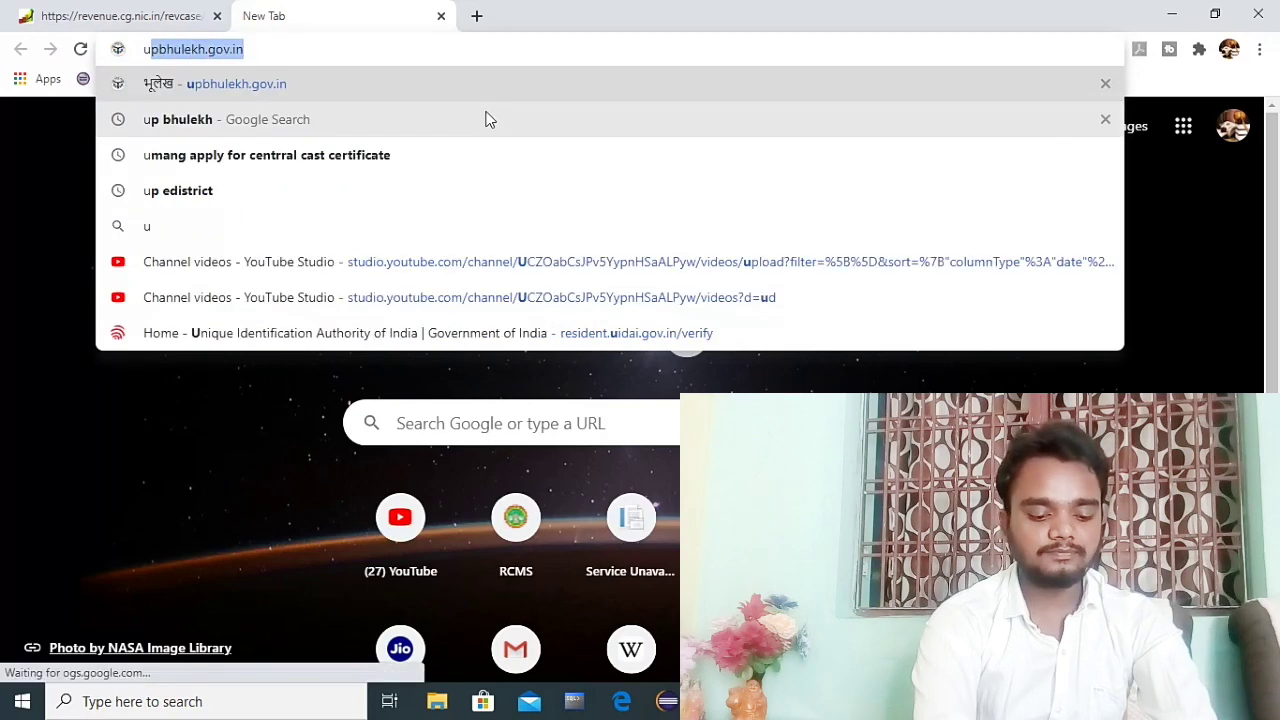
{"action": "key", "text": "Return"}
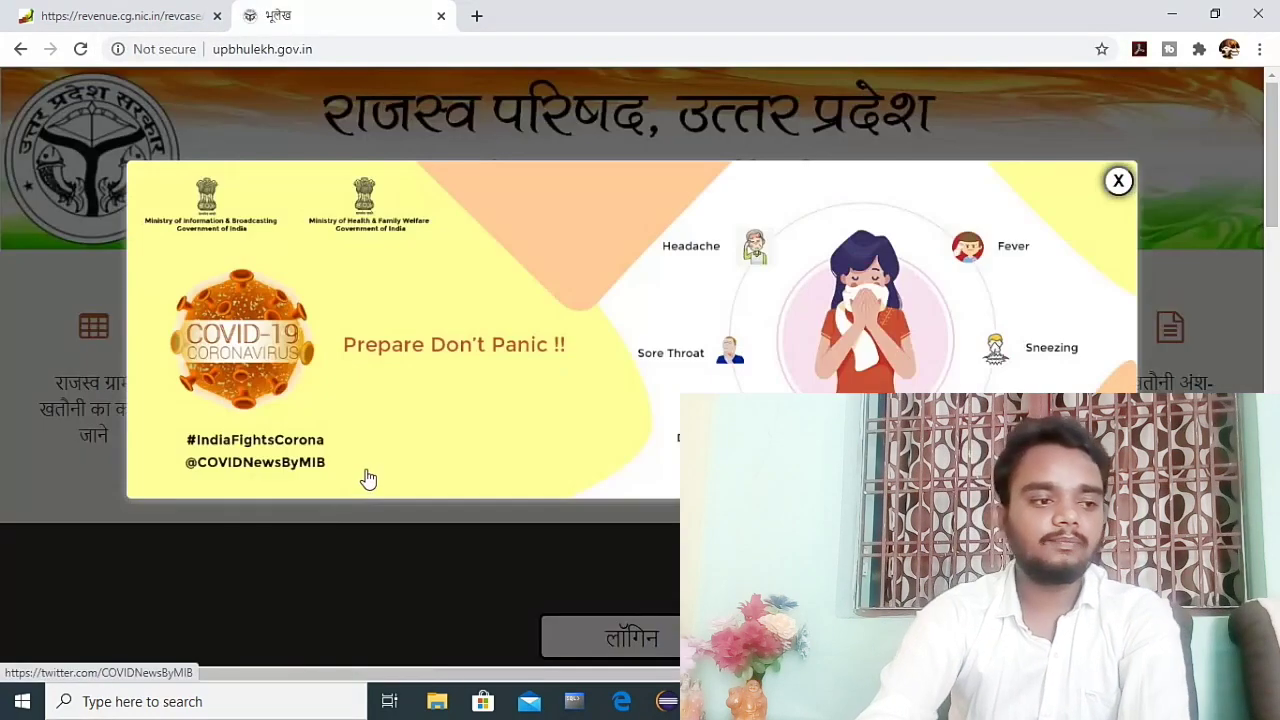
{"action": "left_click", "coordinate": [1118, 181]}
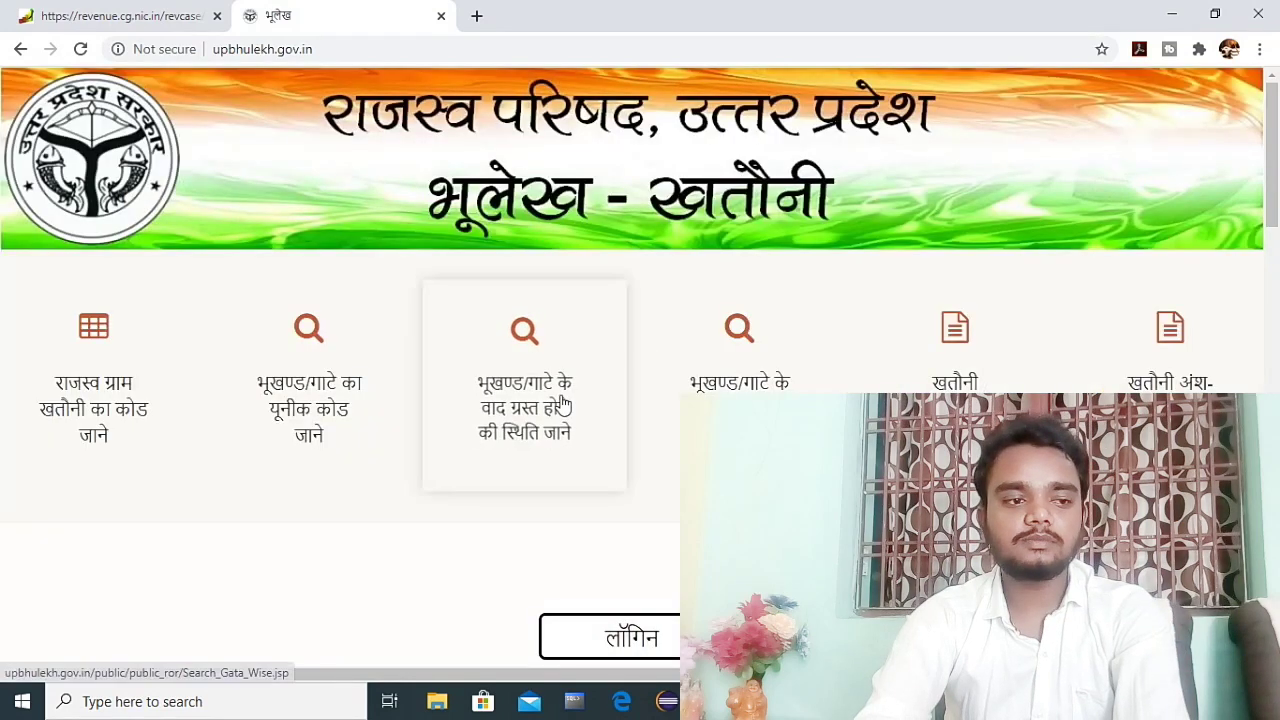
{"action": "scroll", "coordinate": [545, 400], "scroll_direction": "down", "scroll_amount": 2}
{"action": "scroll", "coordinate": [547, 340], "scroll_direction": "up", "scroll_amount": 2}
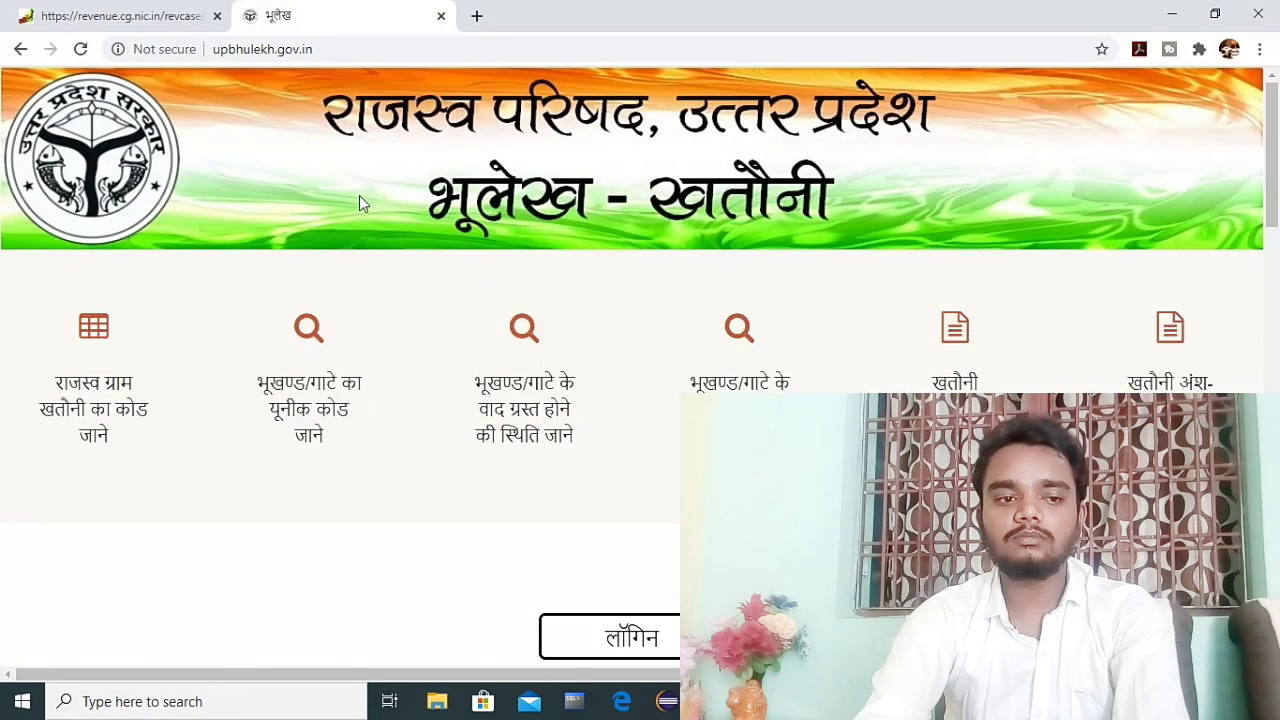
Step: Highlight the UP Bhulekh title banner, then scroll down to the online services
{"action": "mouse_move", "coordinate": [309, 86]}
{"action": "left_mouse_down"}
{"action": "mouse_move", "coordinate": [520, 275]}
{"action": "mouse_move", "coordinate": [985, 278]}
{"action": "mouse_move", "coordinate": [1008, 243]}
{"action": "left_mouse_up"}
{"action": "mouse_move", "coordinate": [394, 113]}
{"action": "left_mouse_down"}
{"action": "mouse_move", "coordinate": [814, 265]}
{"action": "mouse_move", "coordinate": [908, 234]}
{"action": "left_mouse_up"}
{"action": "key", "text": "Escape"}
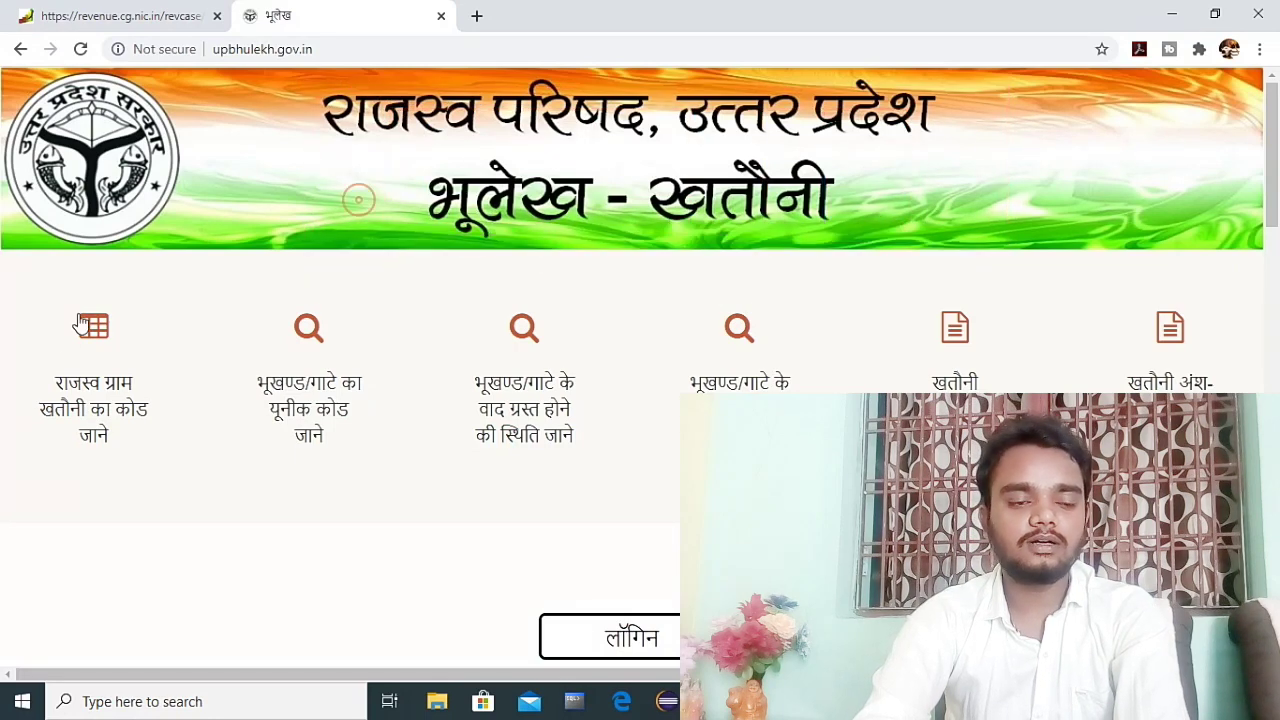
{"action": "scroll", "coordinate": [257, 357], "scroll_direction": "down", "scroll_amount": 4}
{"action": "scroll", "coordinate": [374, 384], "scroll_direction": "down", "scroll_amount": 5}
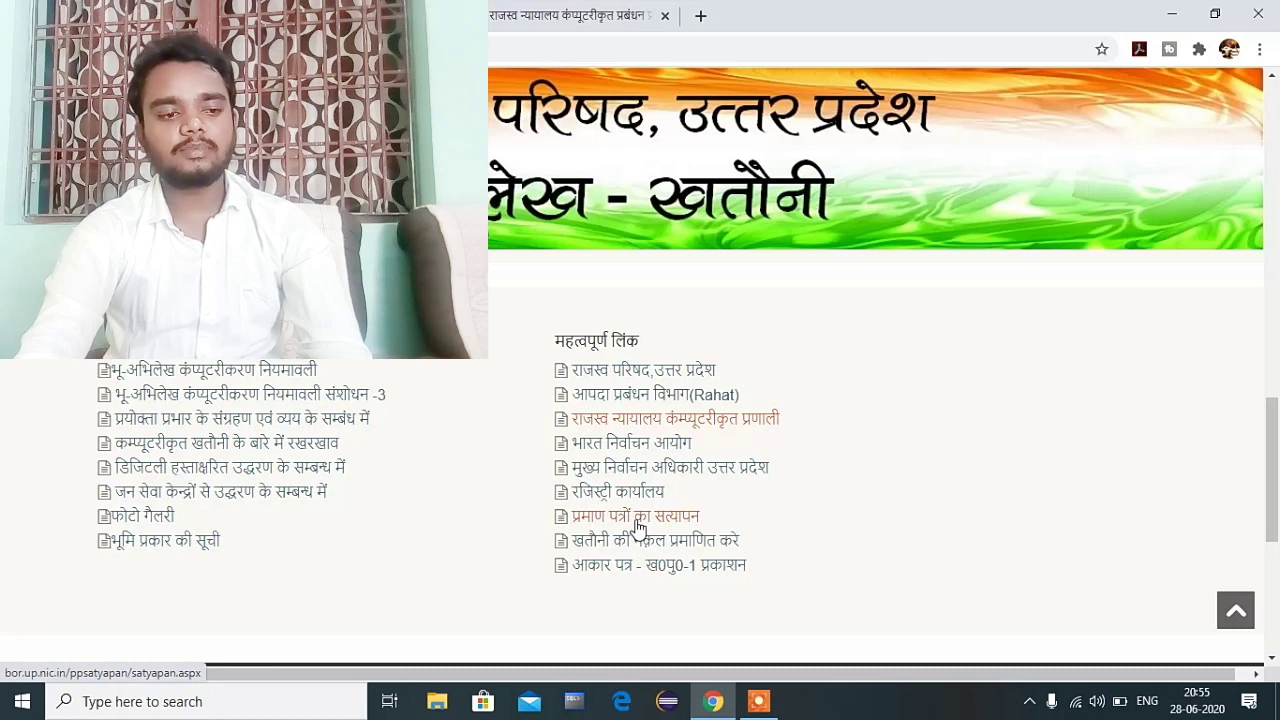
Step: Open the UP Revenue Council home page in a new tab and try its status certificate service
{"action": "left_click", "coordinate": [625, 517]}
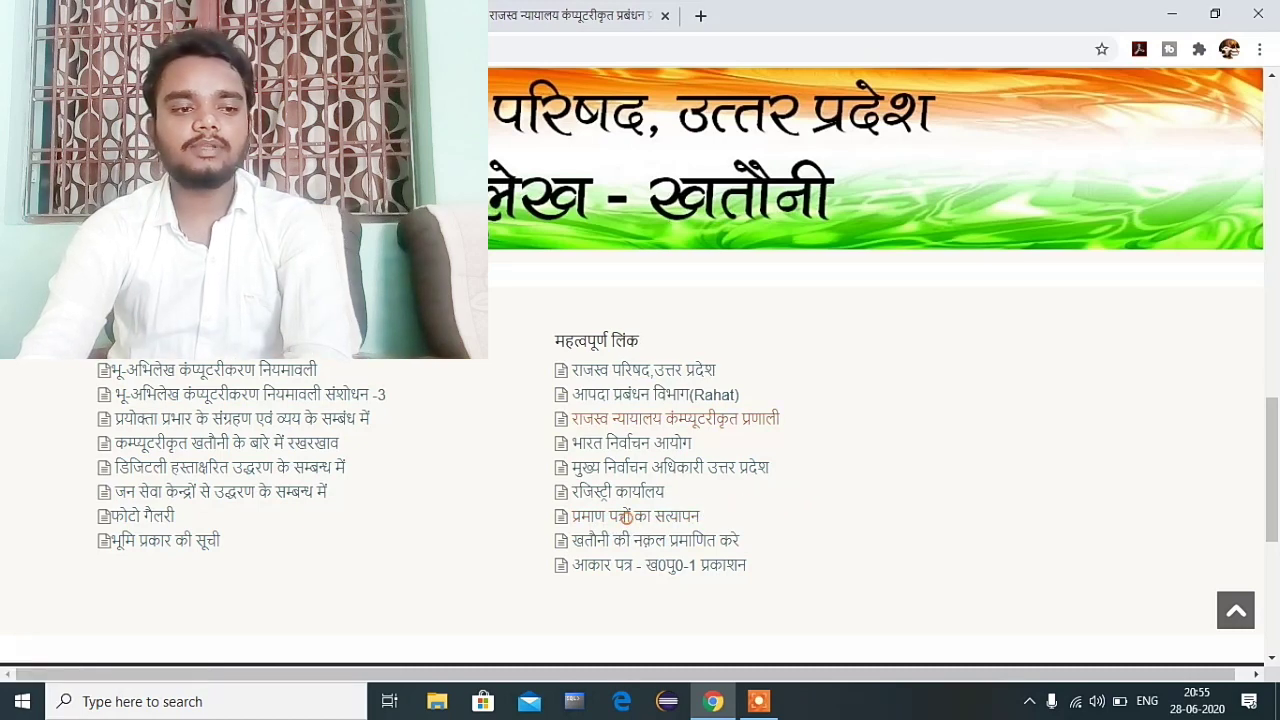
{"action": "left_click", "coordinate": [614, 517]}
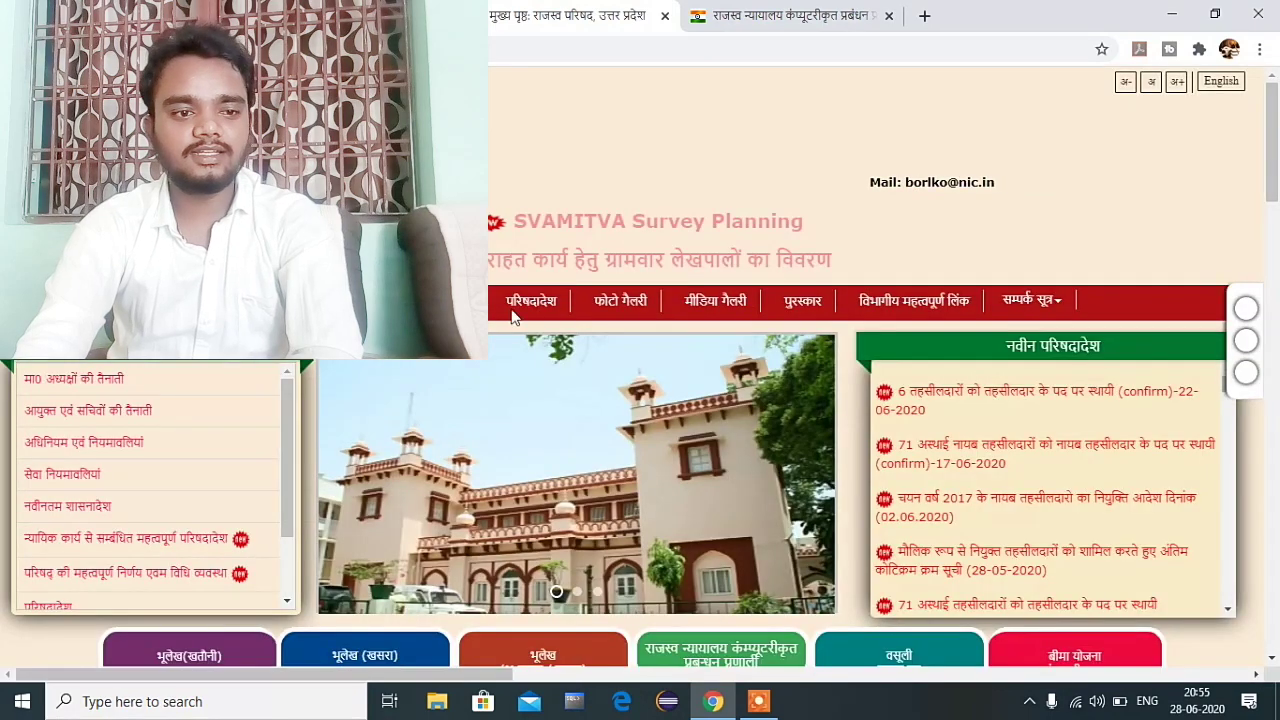
{"action": "scroll", "coordinate": [512, 316], "scroll_direction": "down", "scroll_amount": 3}
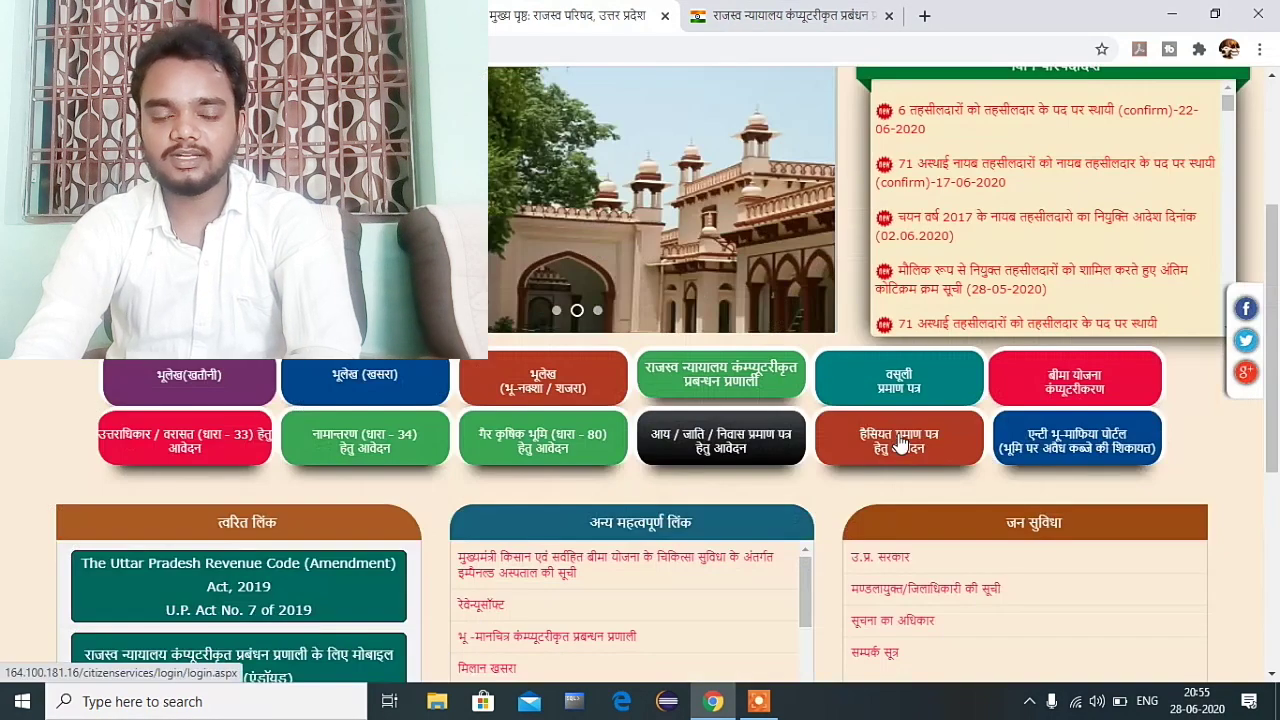
{"action": "left_click", "coordinate": [899, 444]}
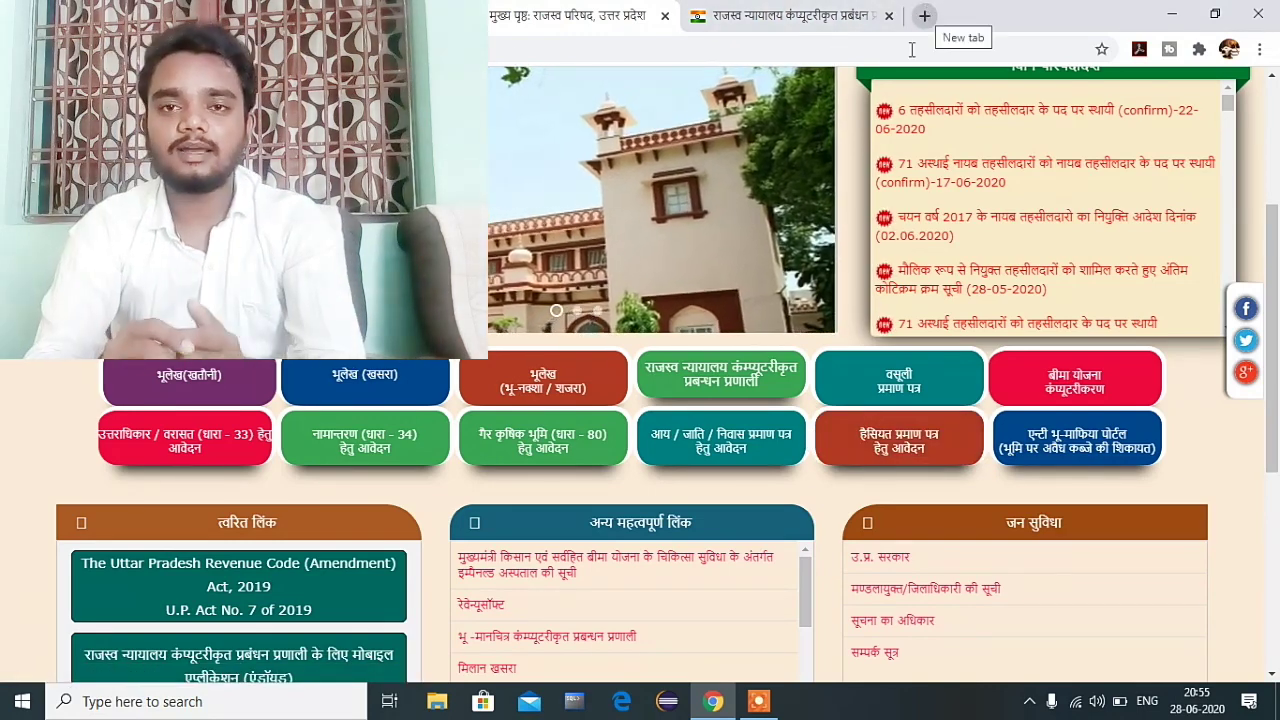
{"action": "scroll", "coordinate": [590, 280], "scroll_direction": "up", "scroll_amount": 3}
{"action": "scroll", "coordinate": [578, 343], "scroll_direction": "down", "scroll_amount": 7}
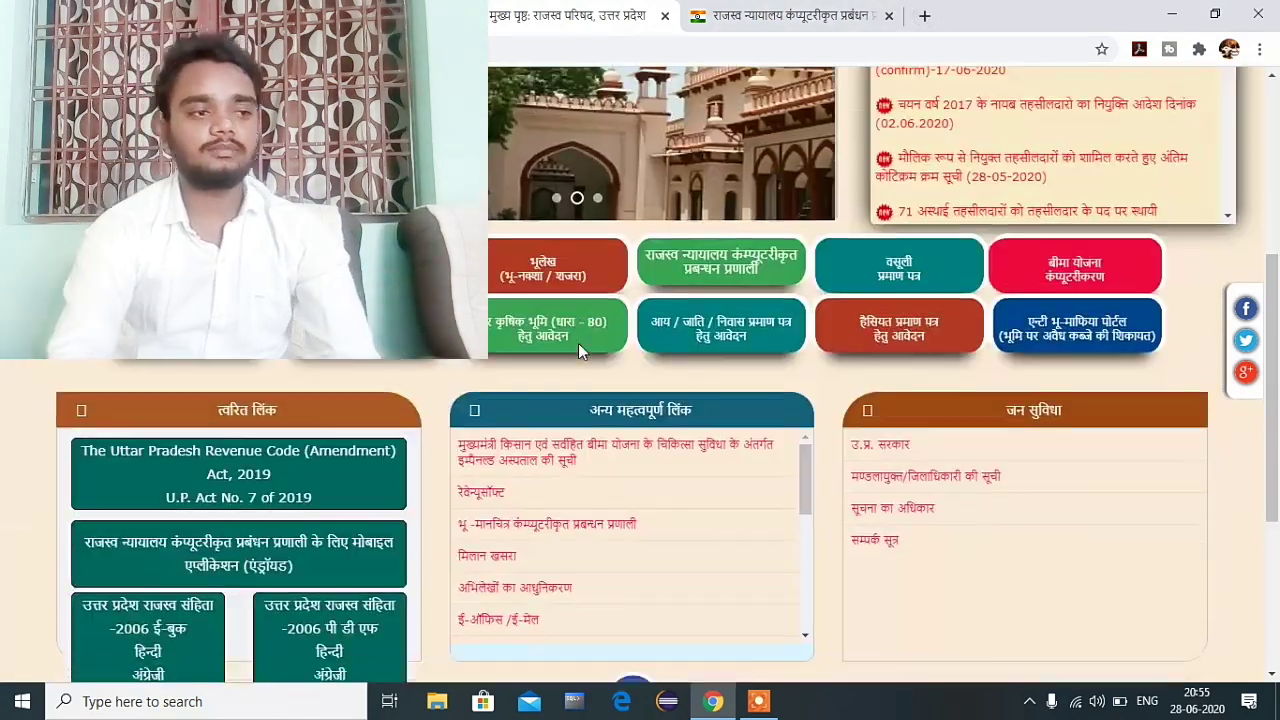
{"action": "scroll", "coordinate": [569, 400], "scroll_direction": "up", "scroll_amount": 7}
Step: In a new tab, search Google for 'mp rcms' and open the official rcms.mp.gov.in site
{"action": "left_click", "coordinate": [922, 12]}
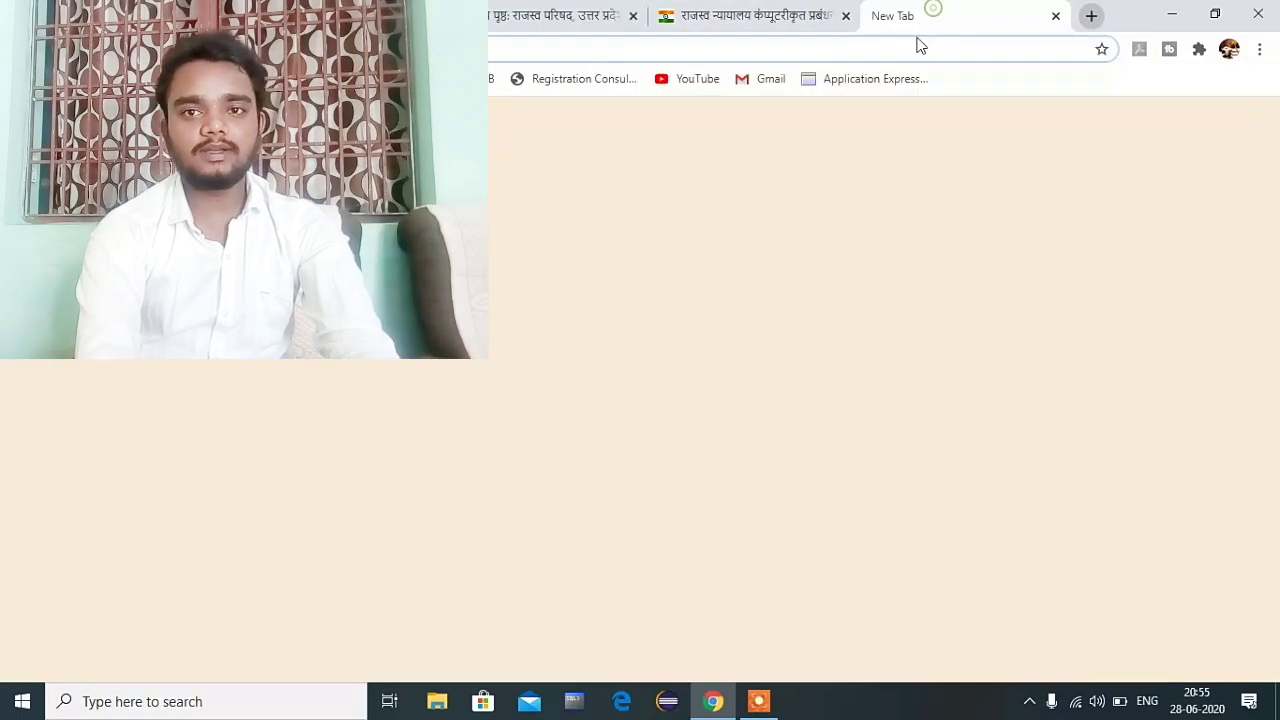
{"action": "type", "text": "mp rcms"}
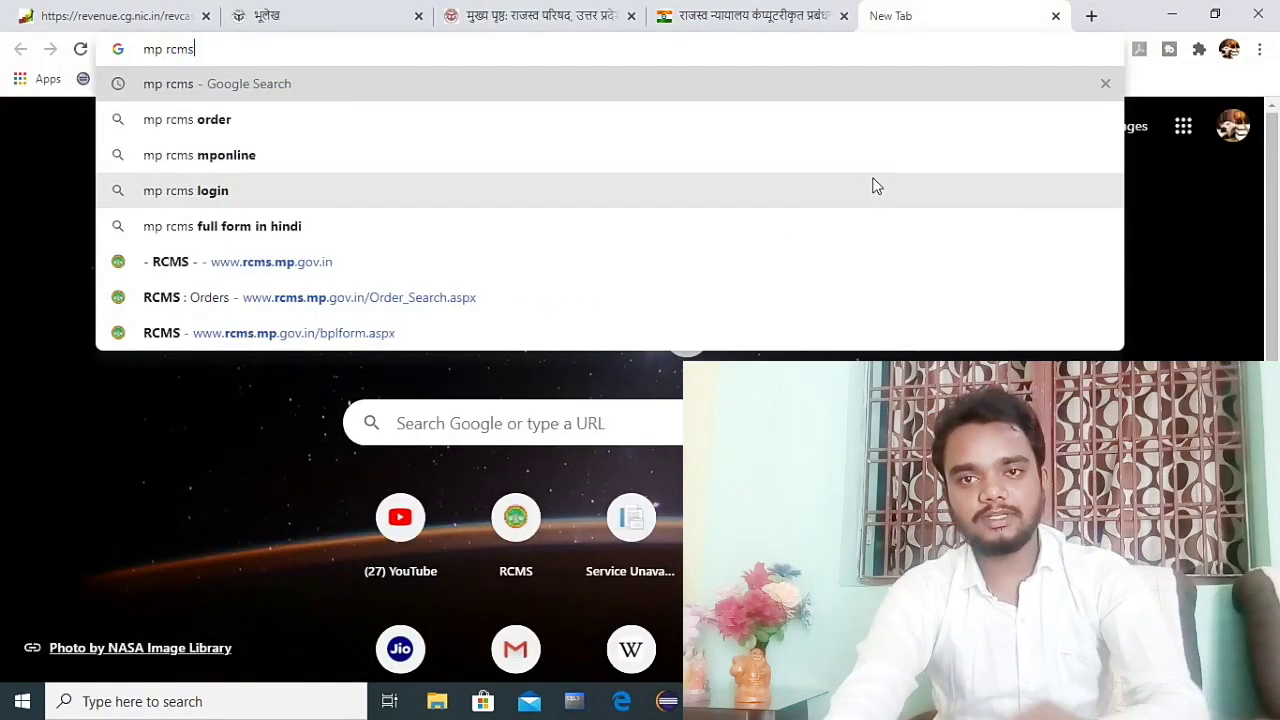
{"action": "key", "text": "Return"}
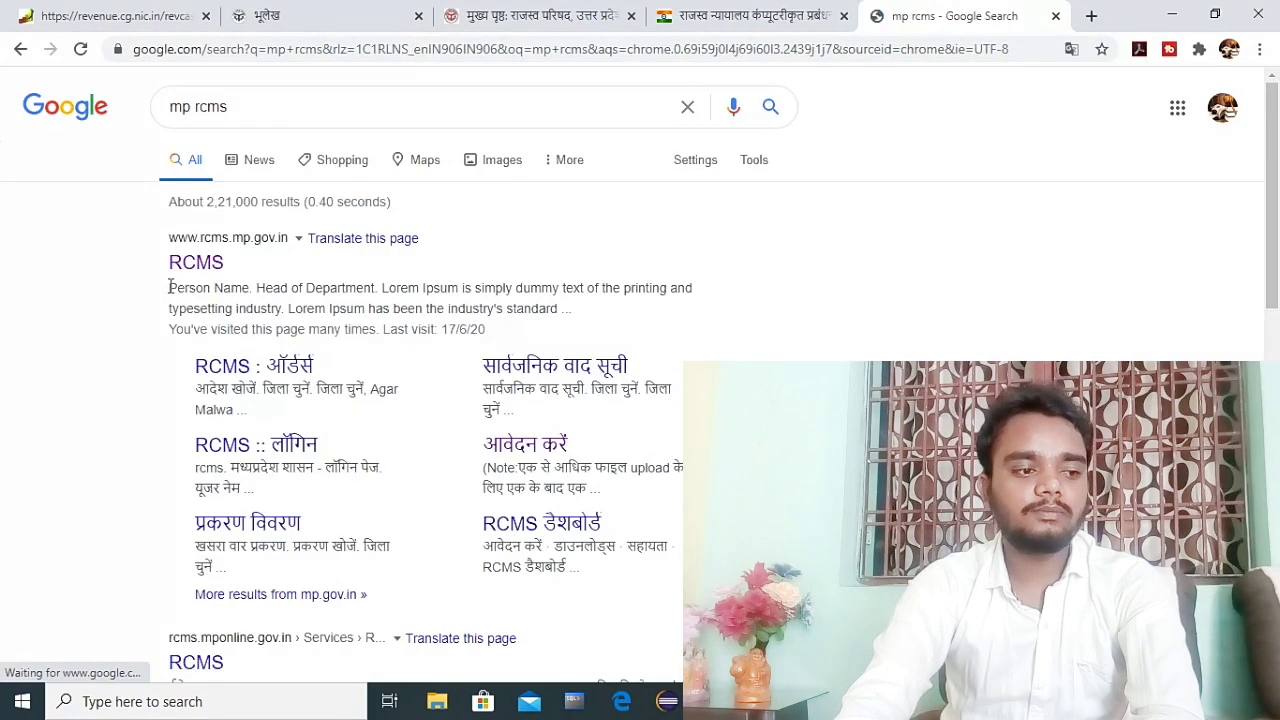
{"action": "mouse_move", "coordinate": [162, 230]}
{"action": "left_mouse_down"}
{"action": "mouse_move", "coordinate": [352, 314]}
{"action": "mouse_move", "coordinate": [385, 314]}
{"action": "left_mouse_up"}
{"action": "right_click", "coordinate": [167, 281]}
{"action": "left_click", "coordinate": [195, 268]}
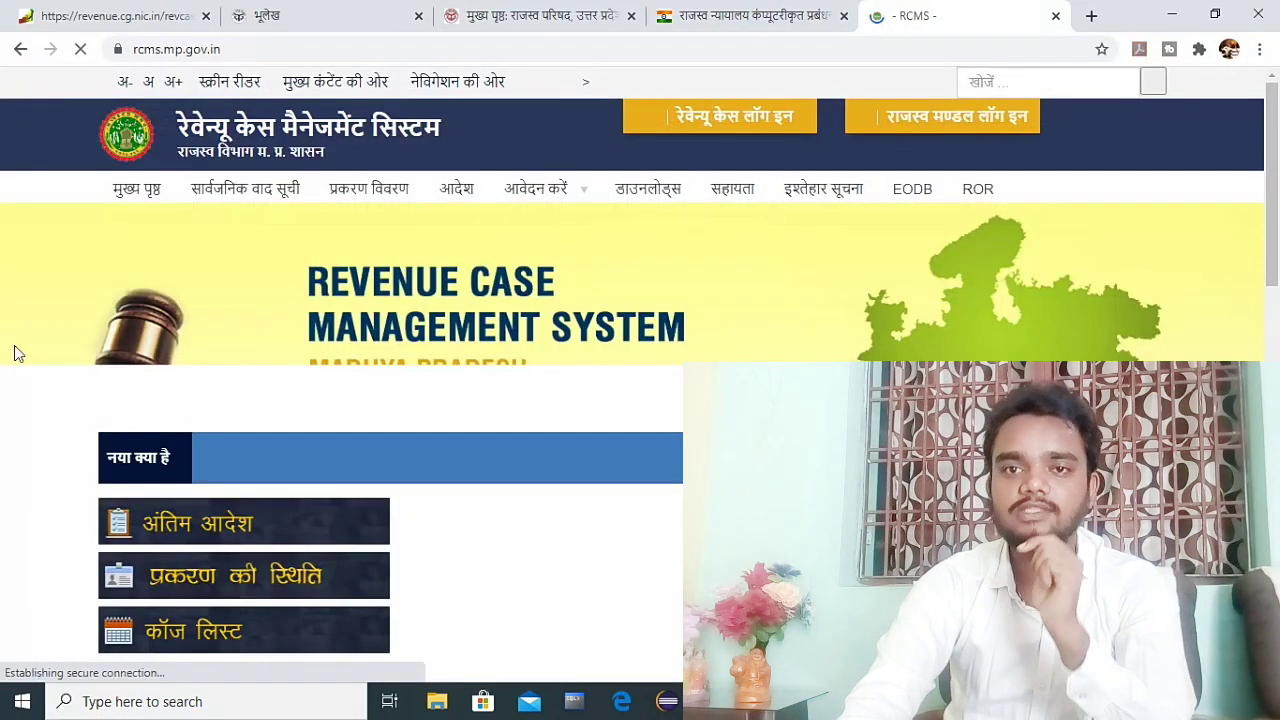
Step: Follow the MP RCMS ticker link to the residential patta application page
{"action": "scroll", "coordinate": [271, 391], "scroll_direction": "down", "scroll_amount": 4}
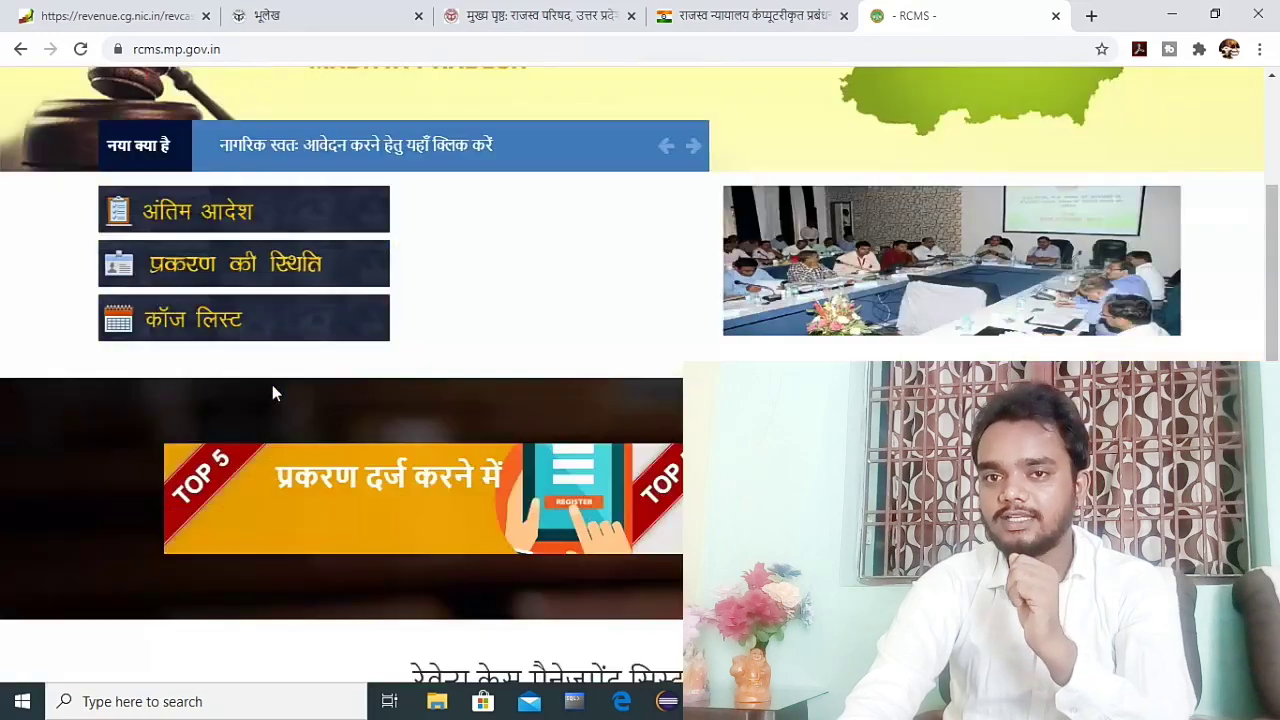
{"action": "scroll", "coordinate": [274, 397], "scroll_direction": "up", "scroll_amount": 4}
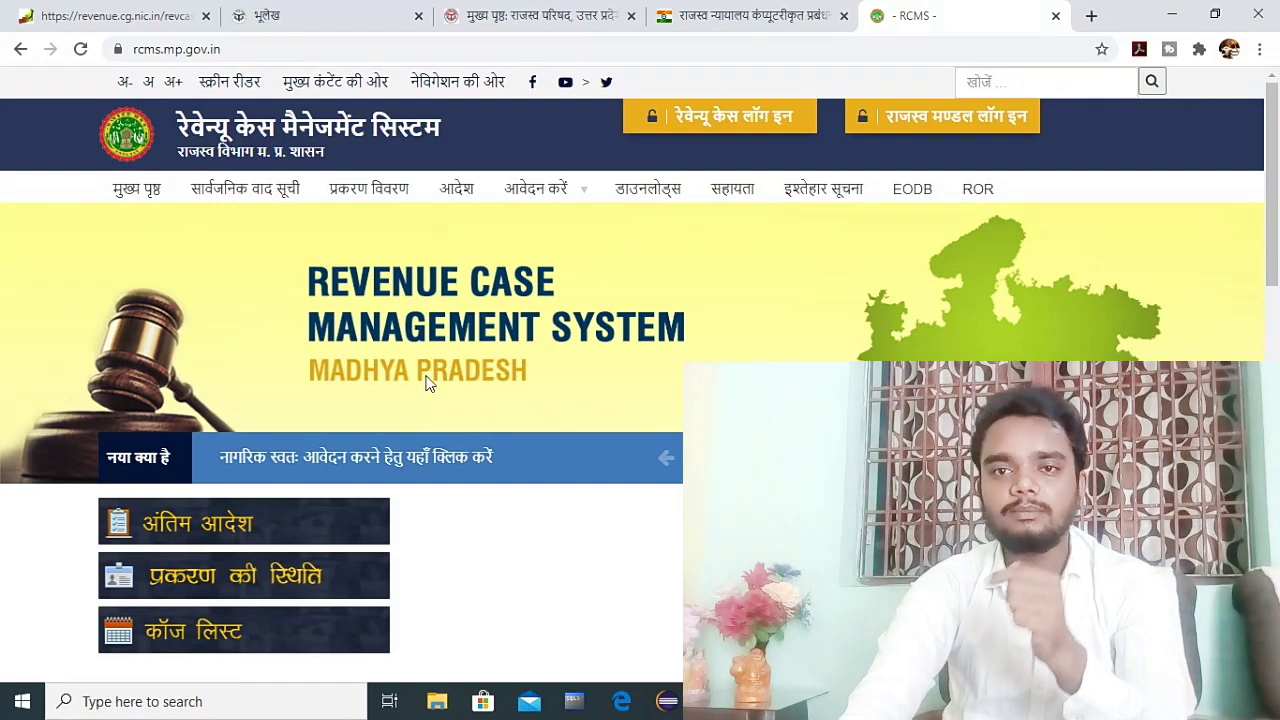
{"action": "scroll", "coordinate": [432, 395], "scroll_direction": "down", "scroll_amount": 10}
{"action": "scroll", "coordinate": [422, 500], "scroll_direction": "up", "scroll_amount": 10}
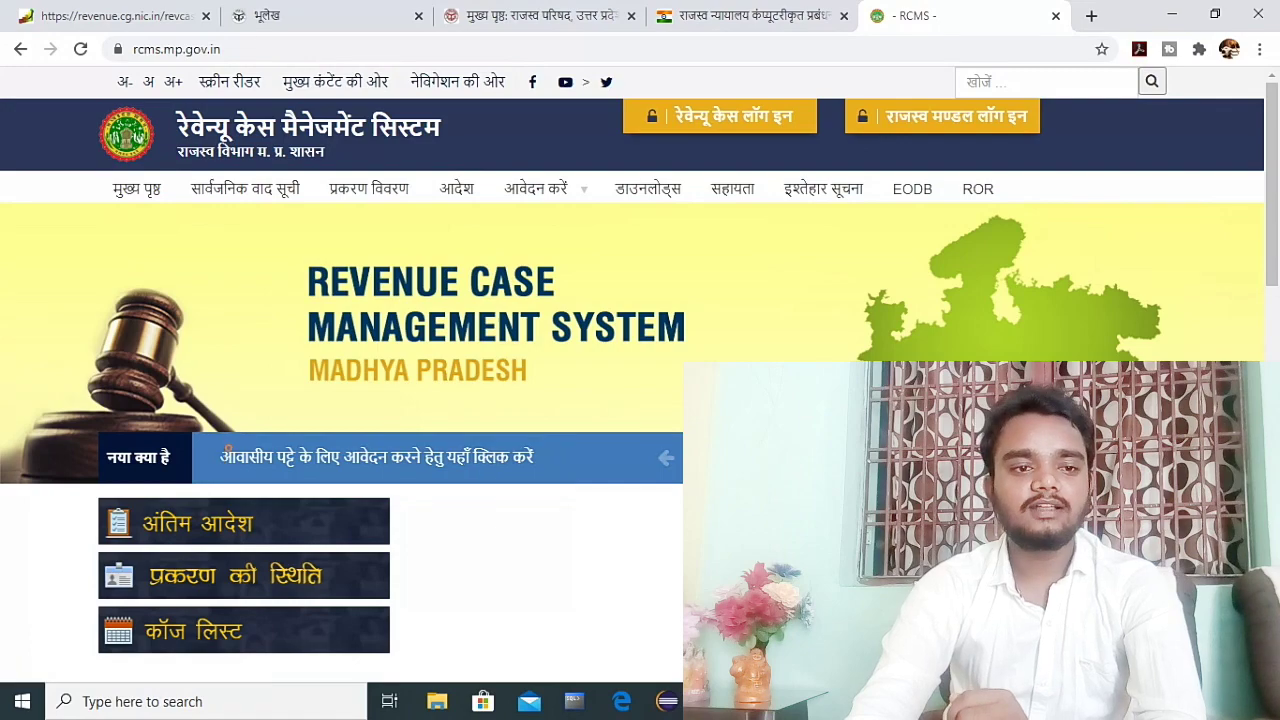
{"action": "left_click", "coordinate": [325, 460]}
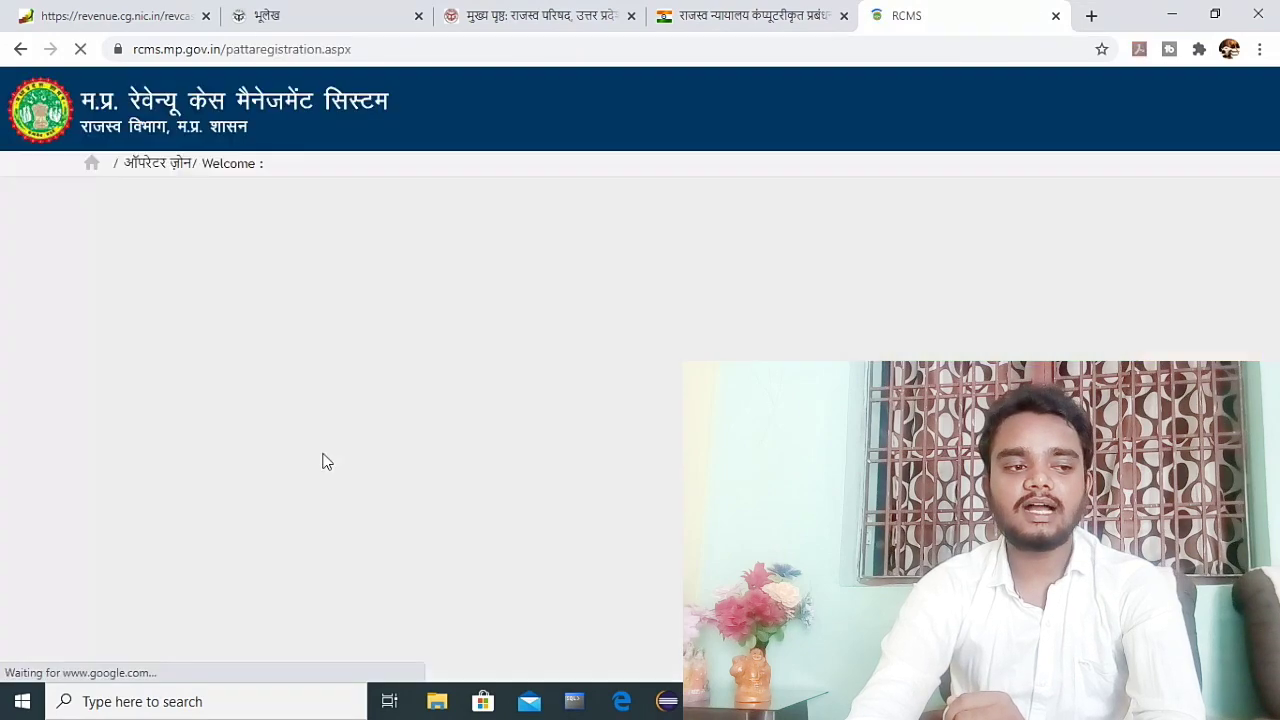
{"action": "scroll", "coordinate": [314, 440], "scroll_direction": "down", "scroll_amount": 5}
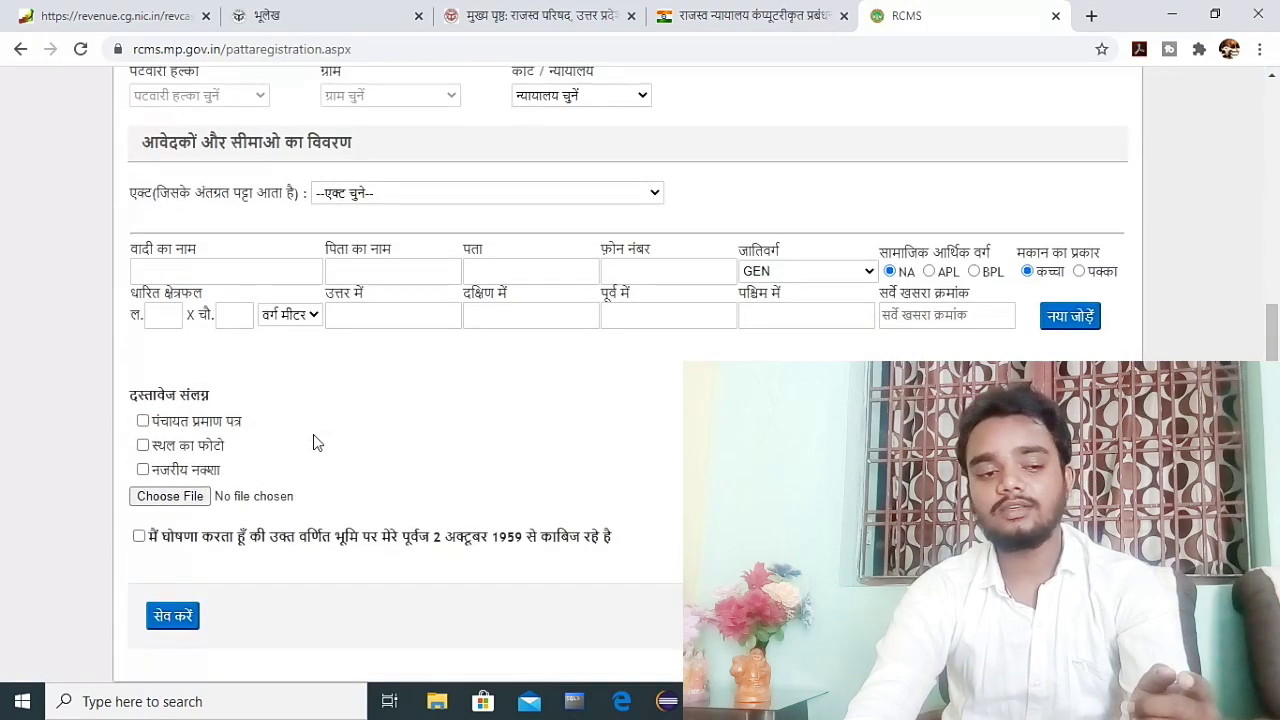
{"action": "scroll", "coordinate": [334, 491], "scroll_direction": "up", "scroll_amount": 5}
{"action": "scroll", "coordinate": [333, 495], "scroll_direction": "down", "scroll_amount": 1}
{"action": "scroll", "coordinate": [333, 495], "scroll_direction": "down", "scroll_amount": 3}
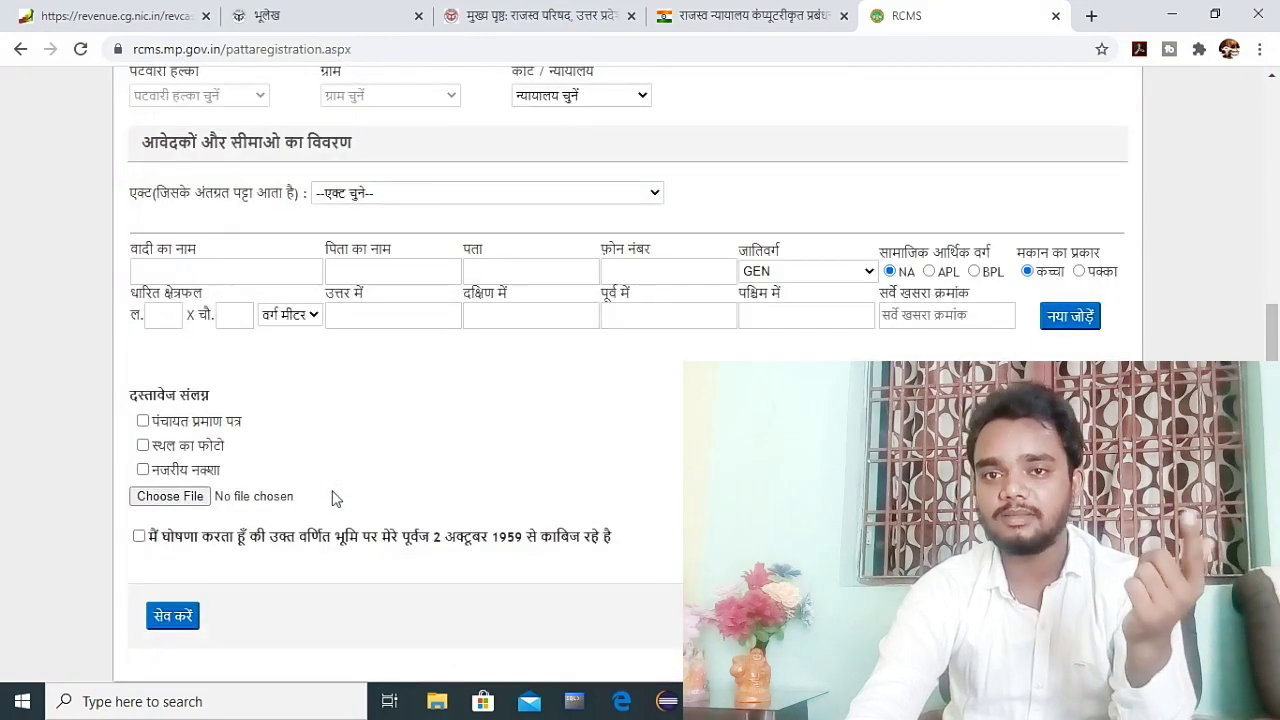
{"action": "scroll", "coordinate": [334, 497], "scroll_direction": "up", "scroll_amount": 4}
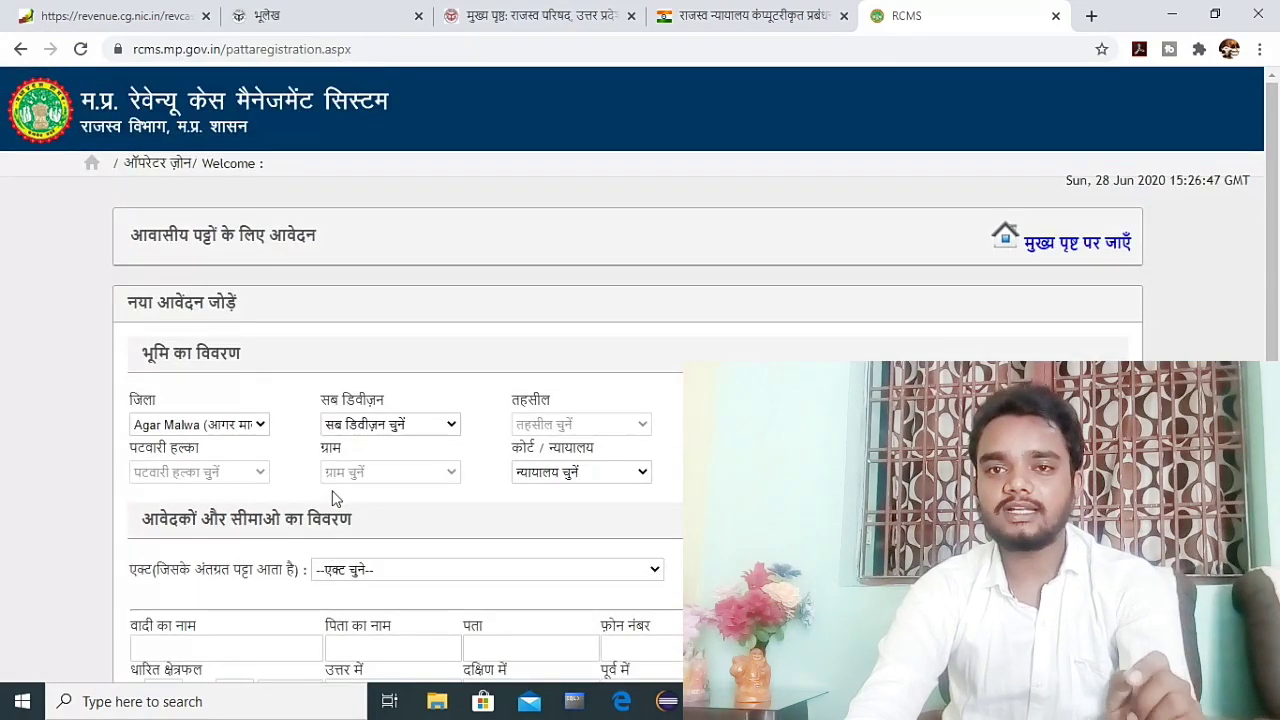
{"action": "scroll", "coordinate": [594, 392], "scroll_direction": "down", "scroll_amount": 4}
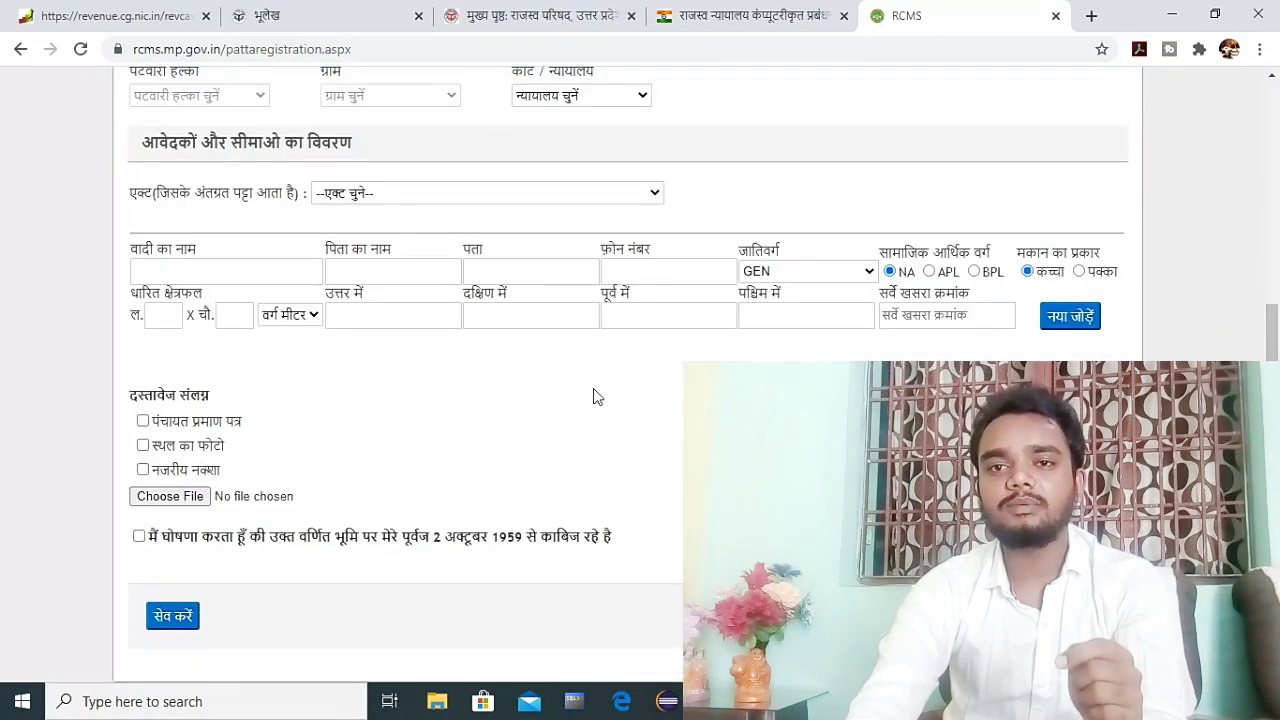
{"action": "scroll", "coordinate": [560, 415], "scroll_direction": "up", "scroll_amount": 4}
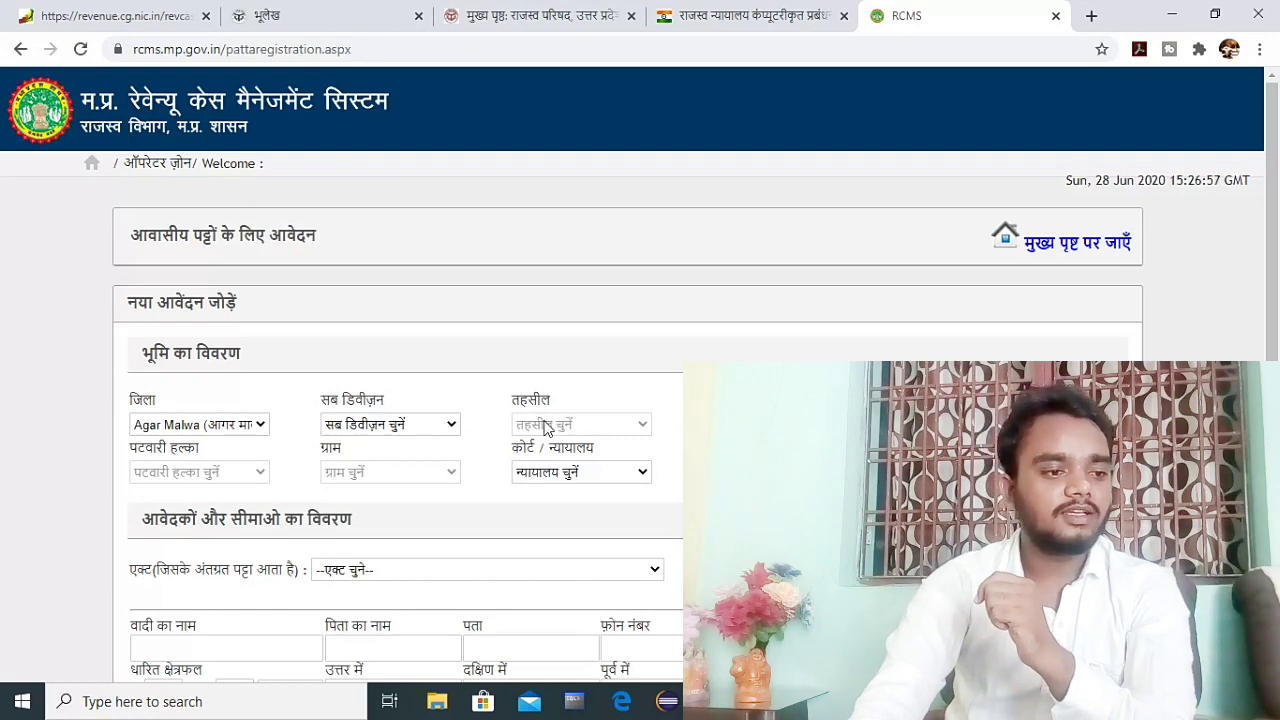
{"action": "scroll", "coordinate": [534, 376], "scroll_direction": "down", "scroll_amount": 4}
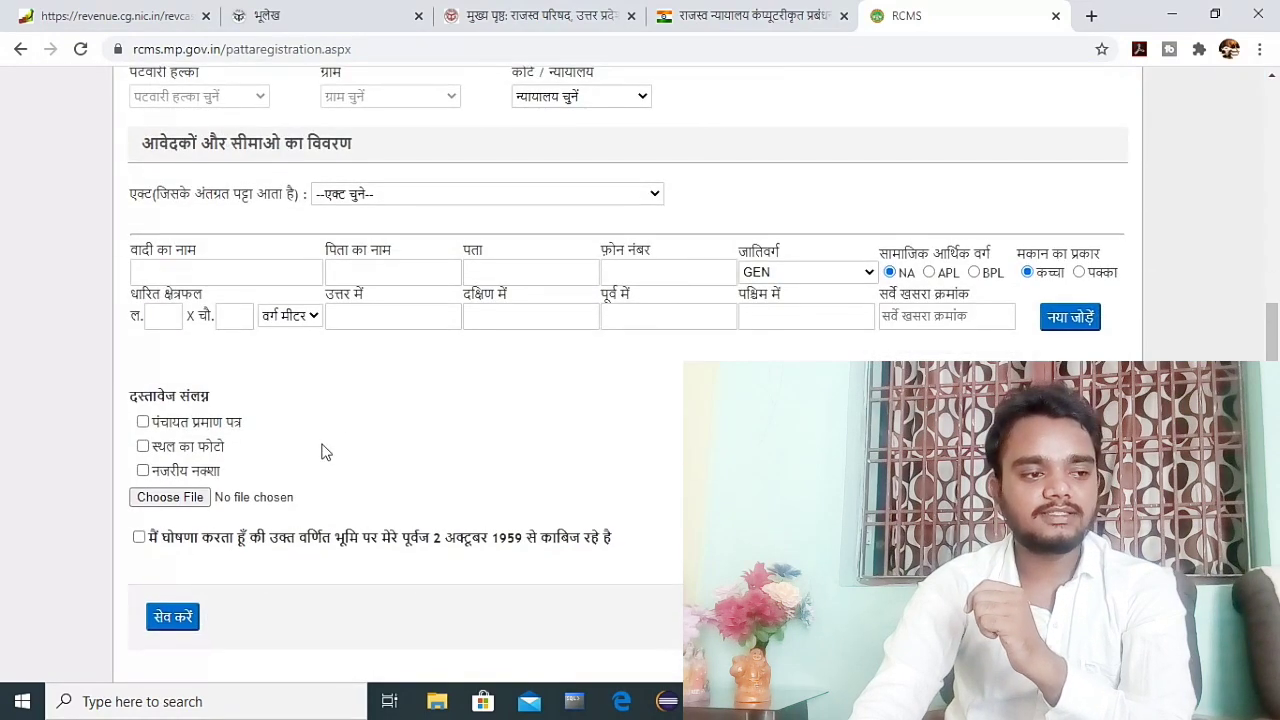
{"action": "scroll", "coordinate": [322, 455], "scroll_direction": "up", "scroll_amount": 4}
{"action": "scroll", "coordinate": [322, 458], "scroll_direction": "down", "scroll_amount": 4}
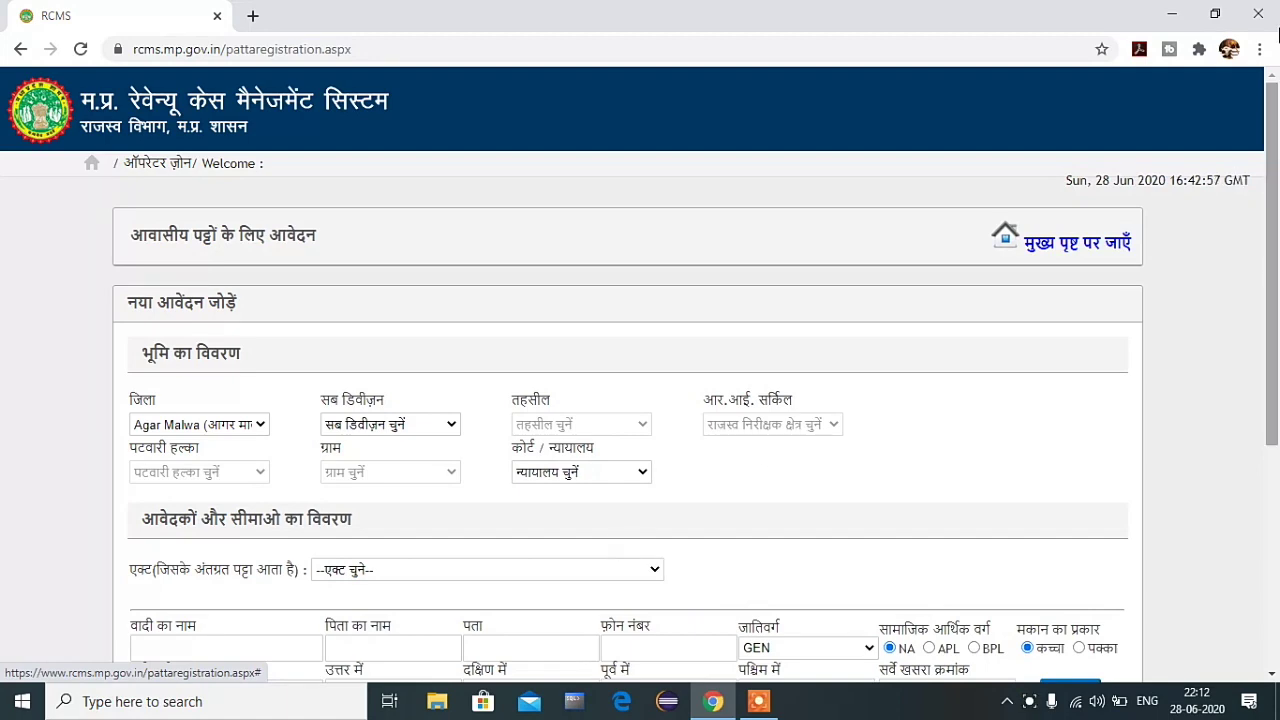
Step: Set district Katni, sub-division विजयराघवगढ and tahsil विजयराघव गढ़
{"action": "scroll", "coordinate": [445, 422], "scroll_direction": "down", "scroll_amount": 3}
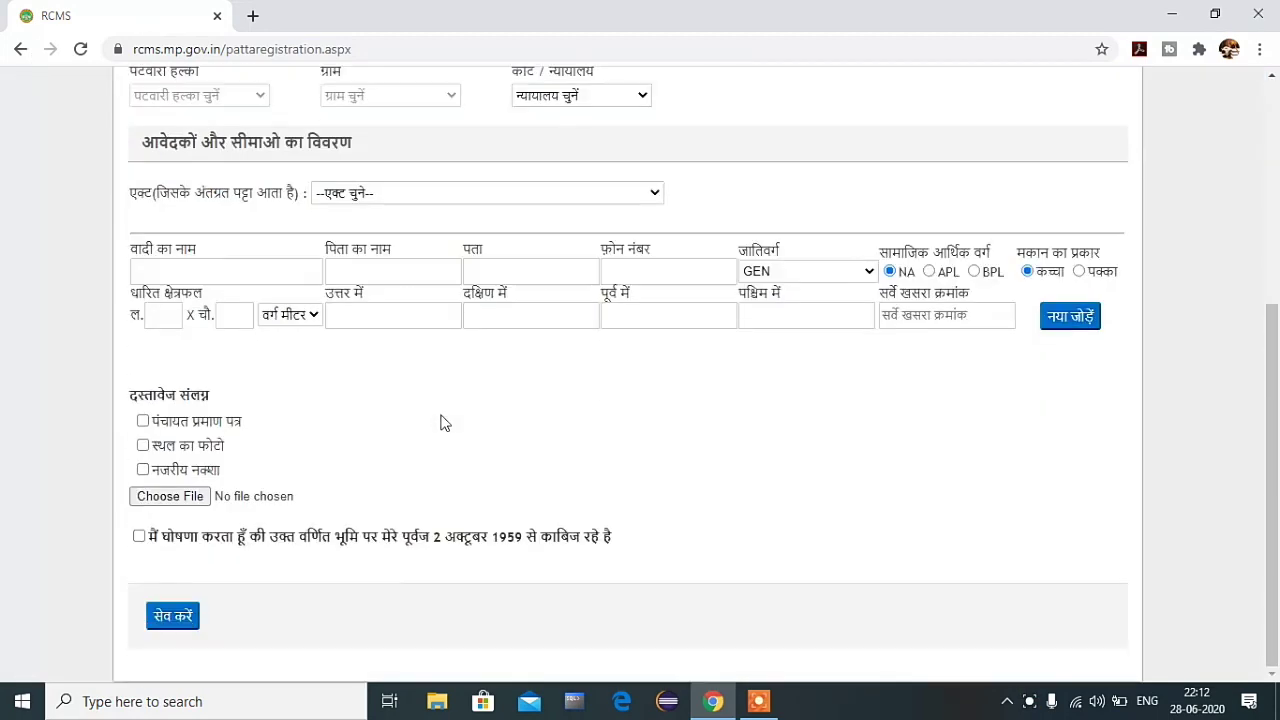
{"action": "scroll", "coordinate": [443, 443], "scroll_direction": "up", "scroll_amount": 5}
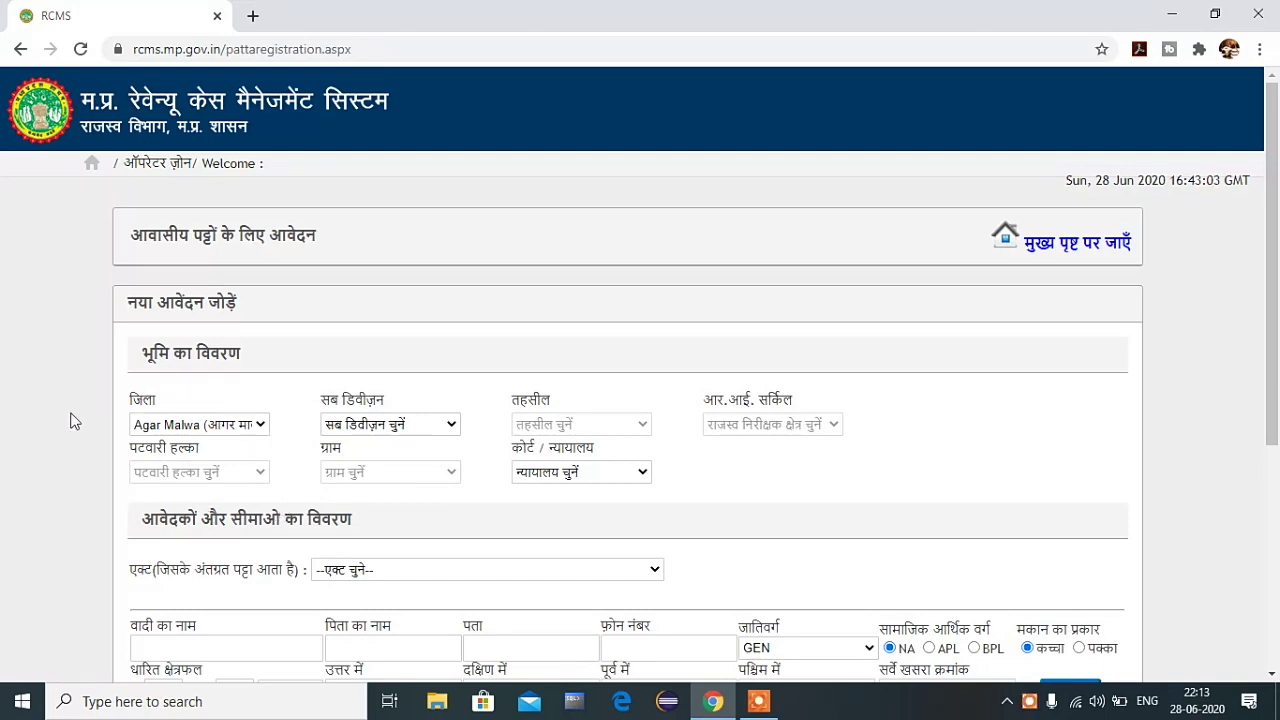
{"action": "scroll", "coordinate": [97, 474], "scroll_direction": "down", "scroll_amount": 3}
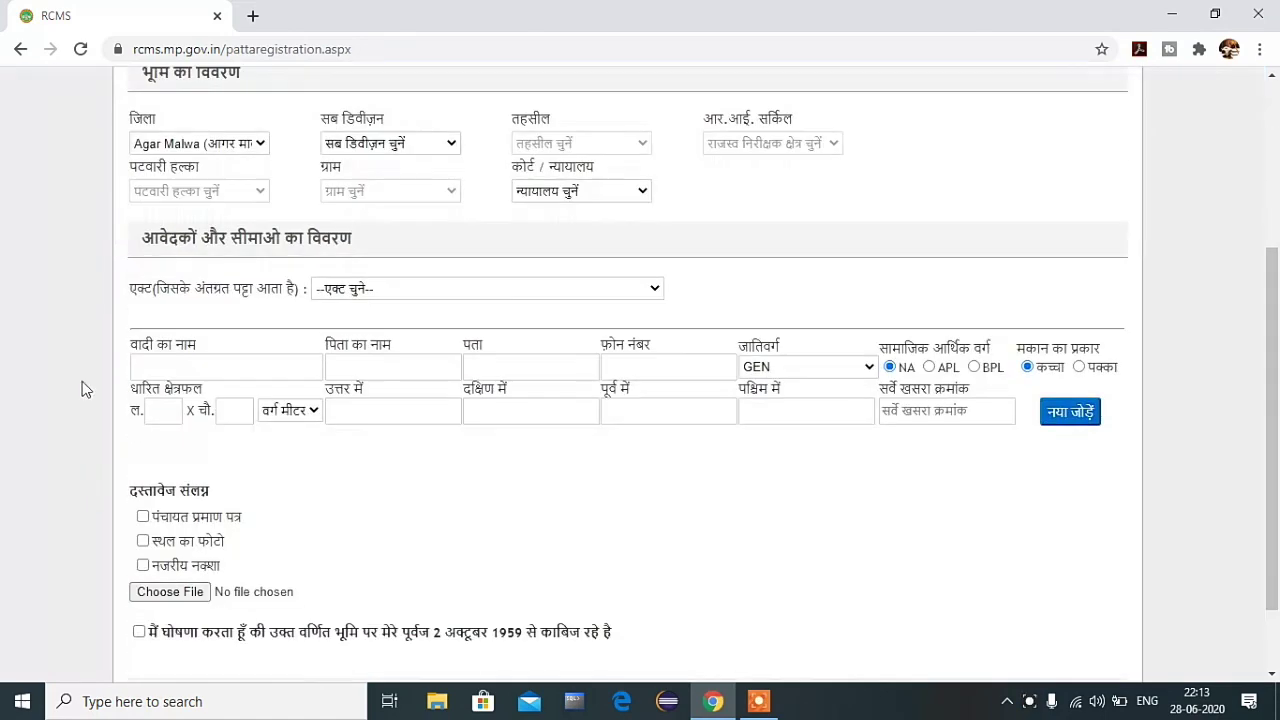
{"action": "left_click", "coordinate": [203, 143]}
{"action": "scroll", "coordinate": [228, 257], "scroll_direction": "down", "scroll_amount": 10}
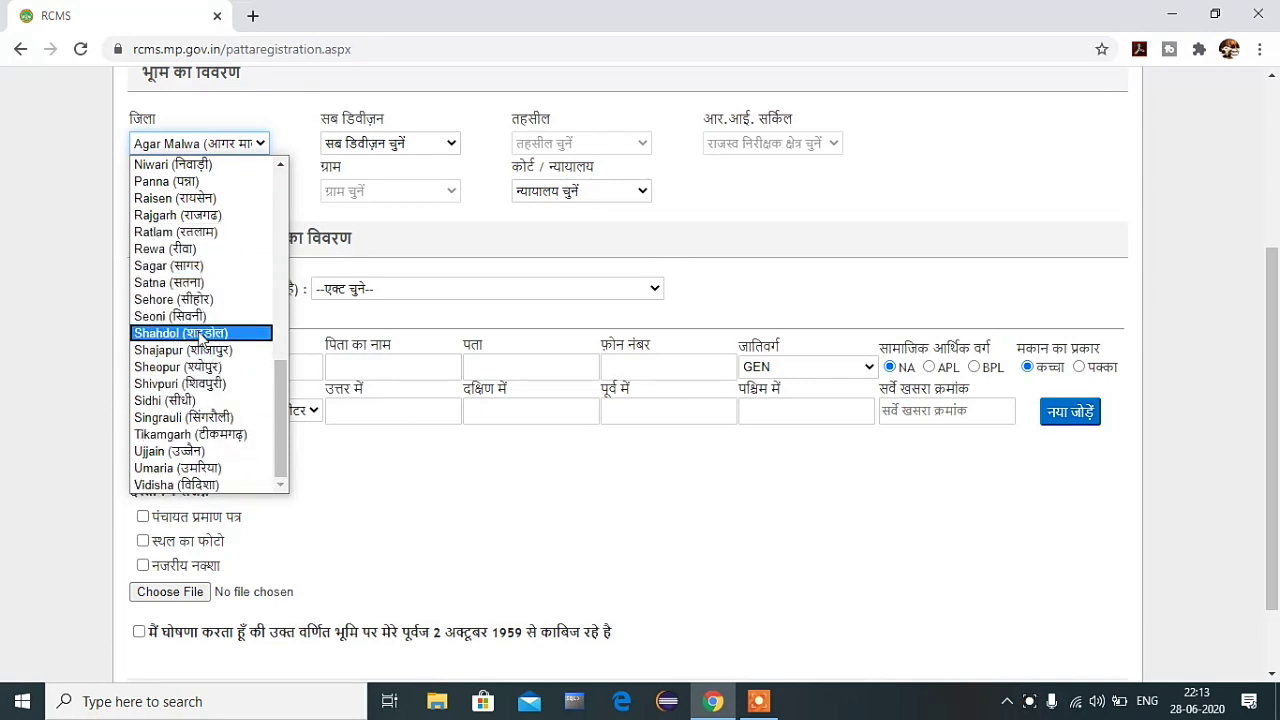
{"action": "scroll", "coordinate": [200, 336], "scroll_direction": "up", "scroll_amount": 4}
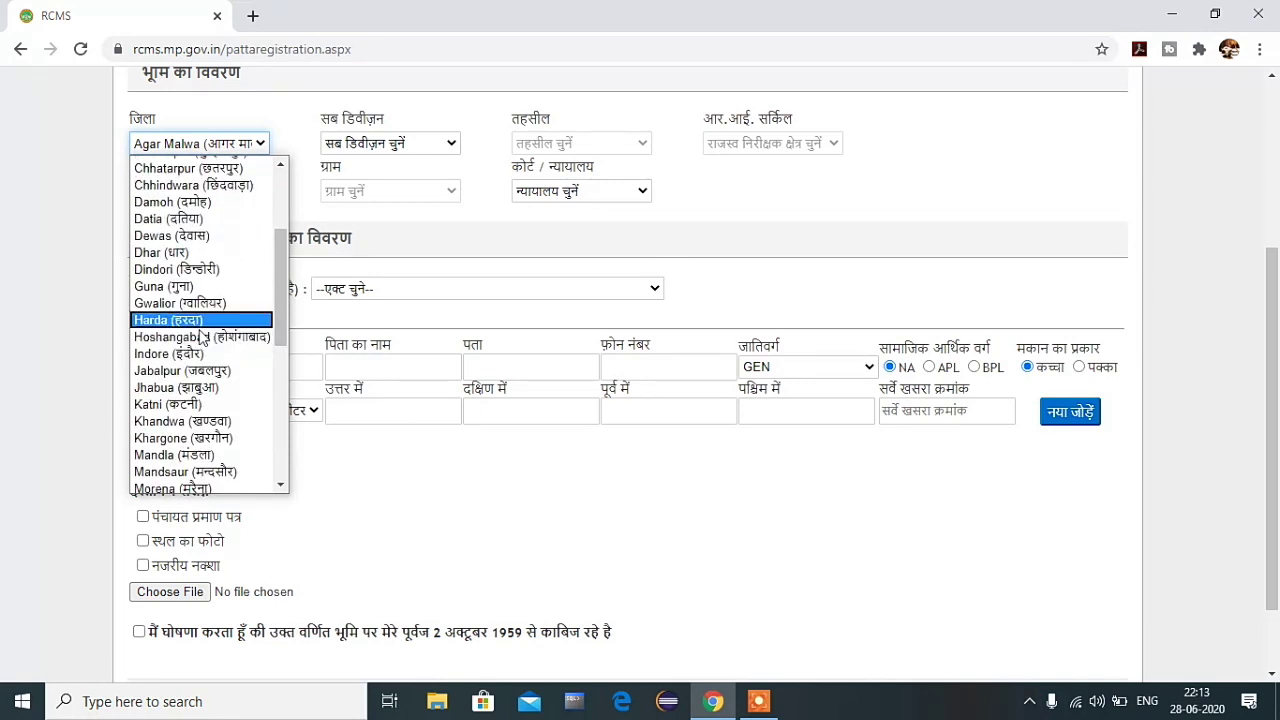
{"action": "left_click", "coordinate": [200, 404]}
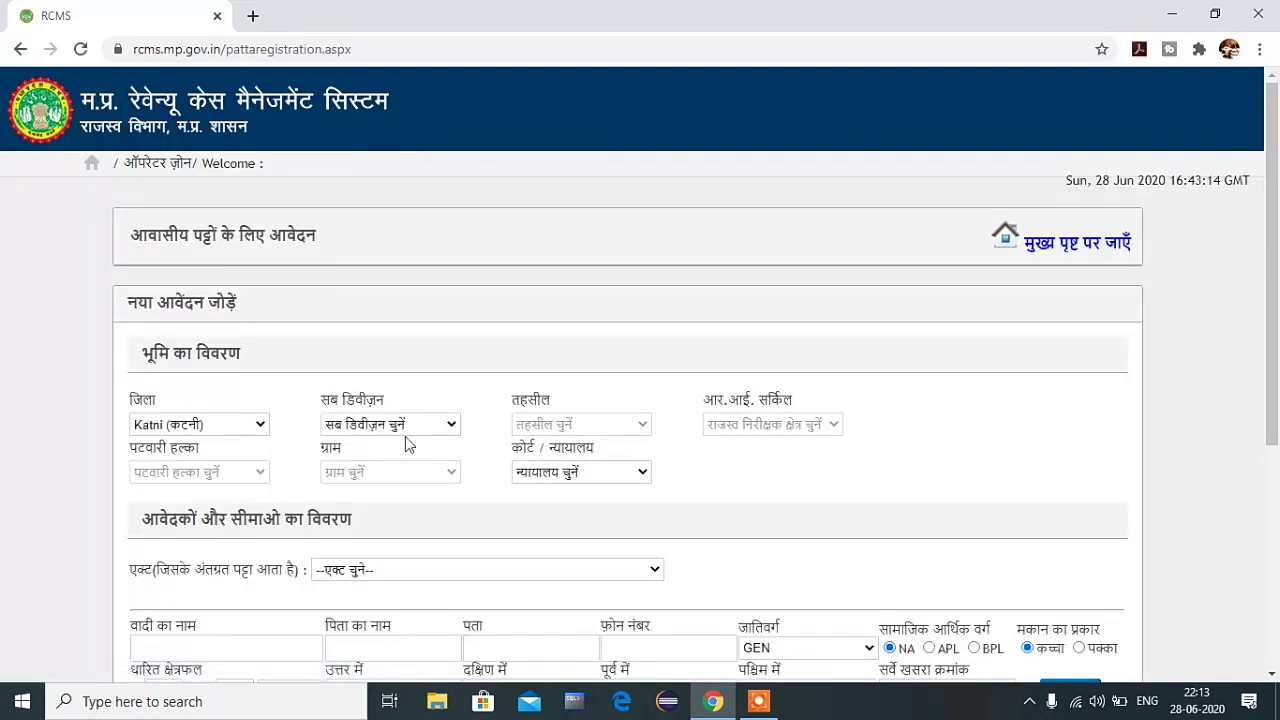
{"action": "left_click", "coordinate": [405, 428]}
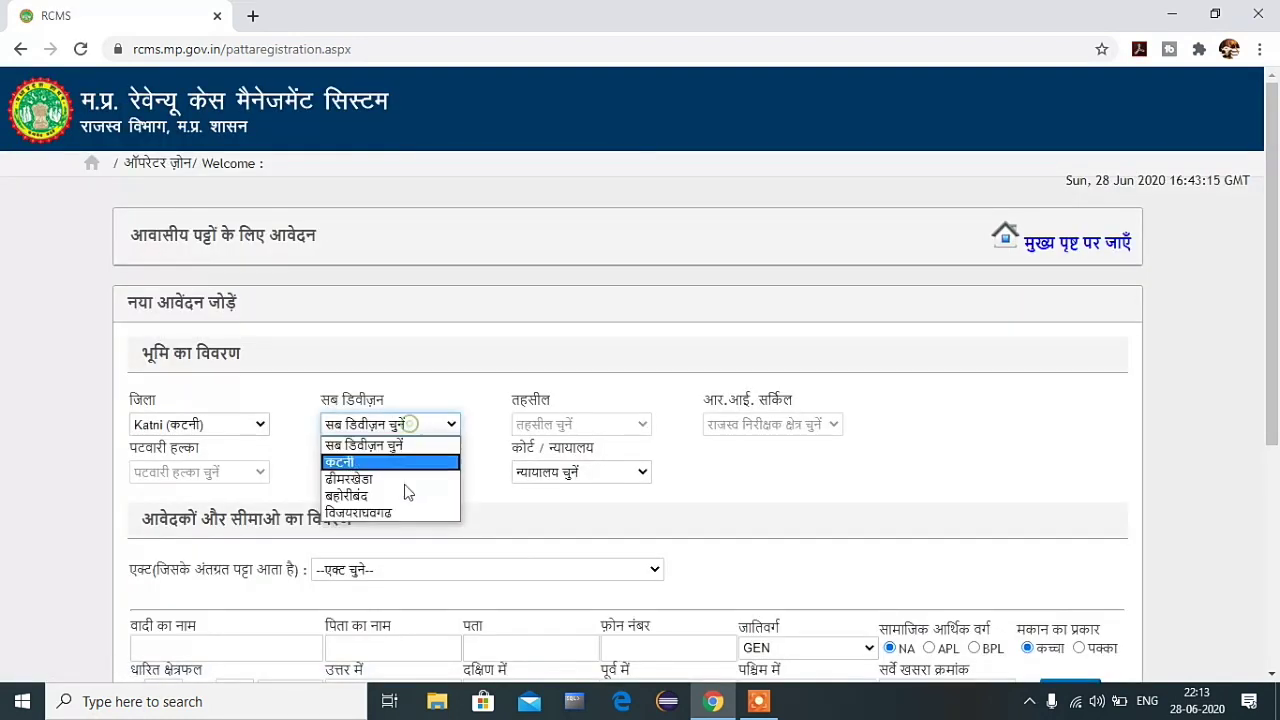
{"action": "left_click", "coordinate": [396, 512]}
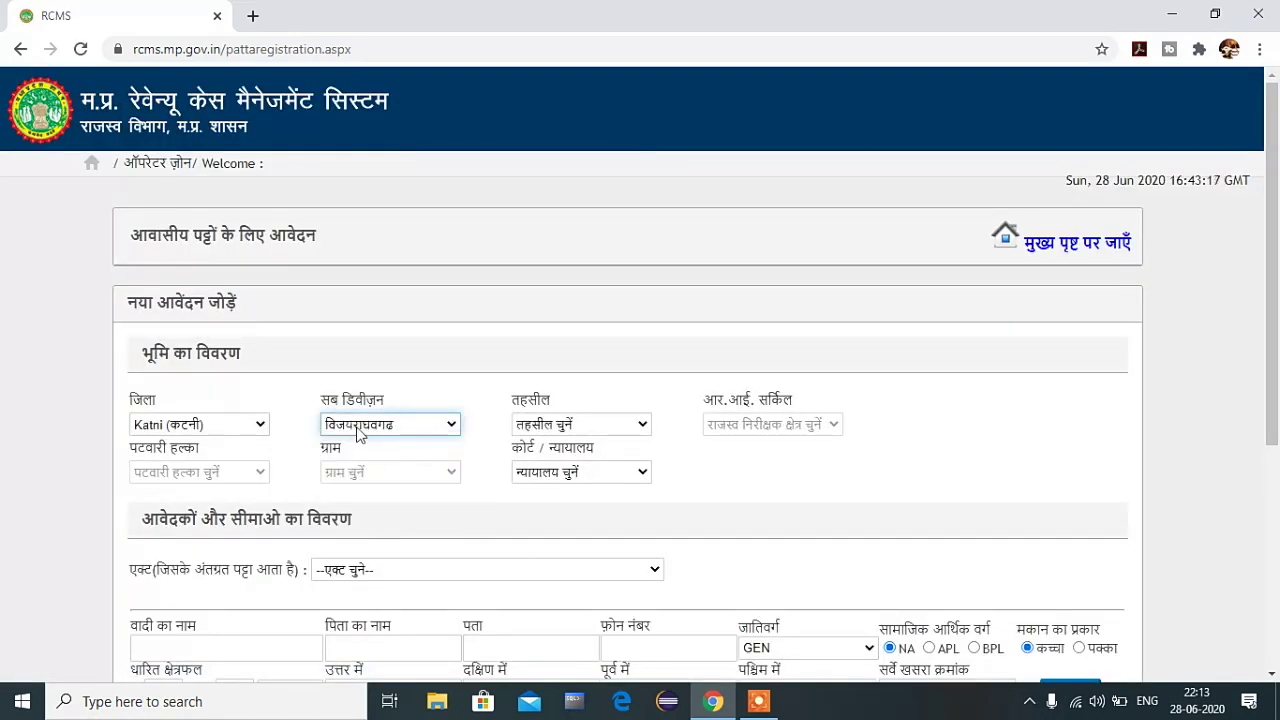
{"action": "left_click", "coordinate": [600, 428]}
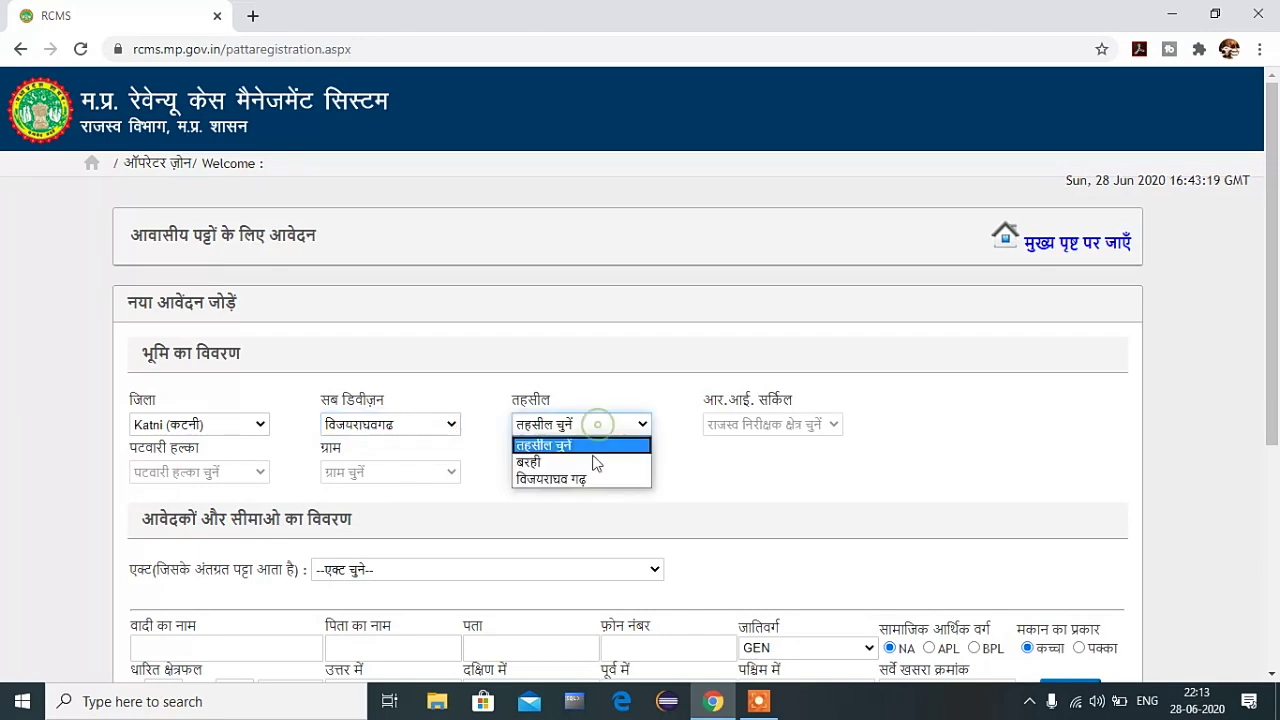
{"action": "left_click", "coordinate": [580, 480]}
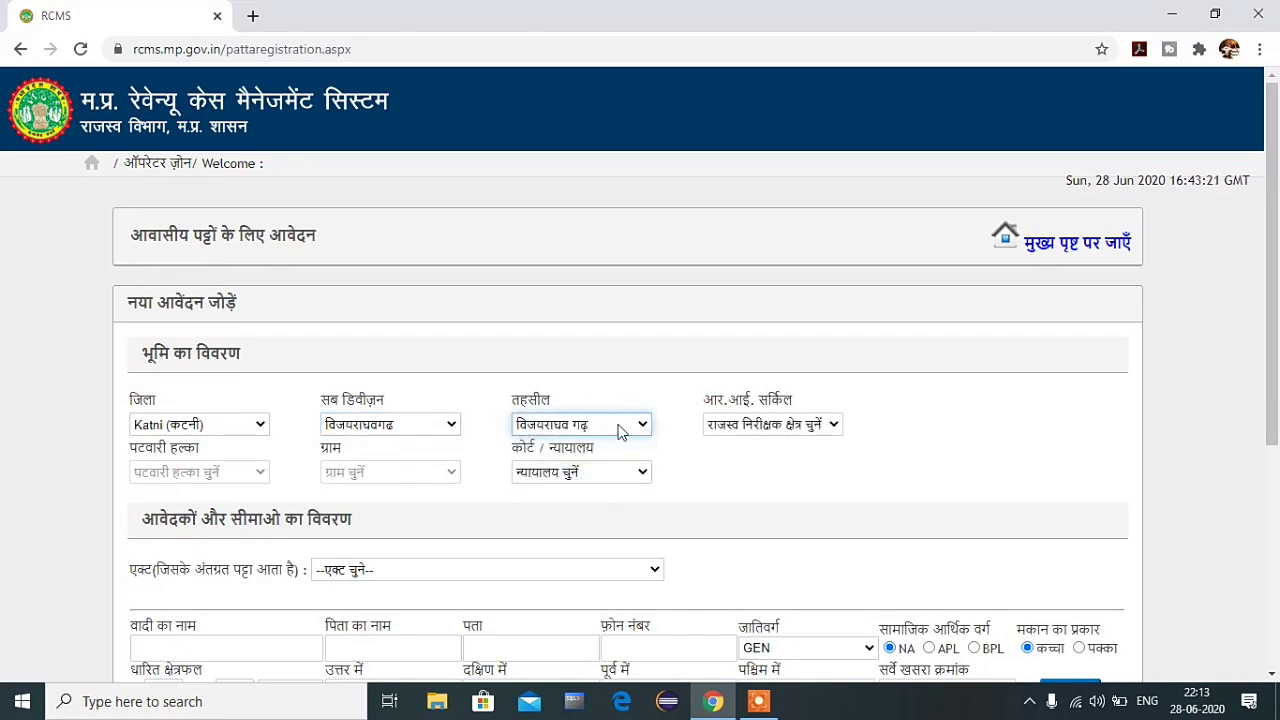
Step: Set R.I. circle विजयराघवगढ, patwari halka बंजारी and village धनेडीखुर्द
{"action": "left_click", "coordinate": [778, 430]}
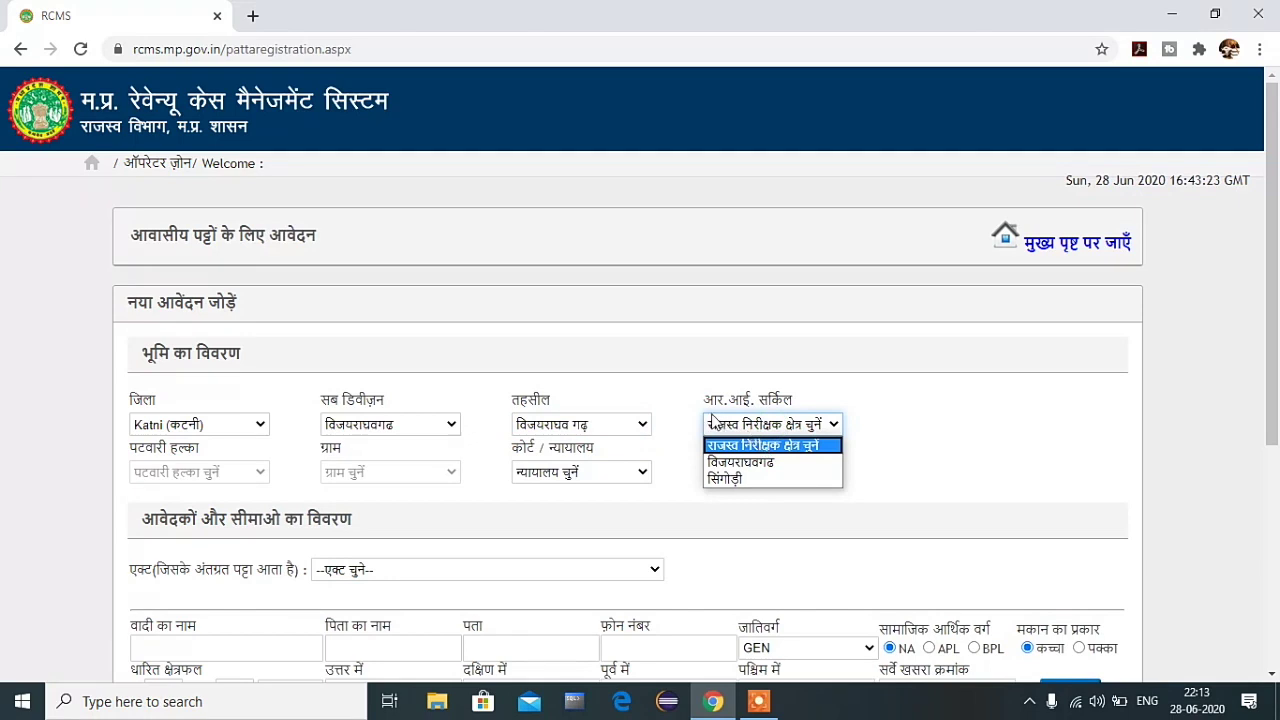
{"action": "left_click", "coordinate": [741, 464]}
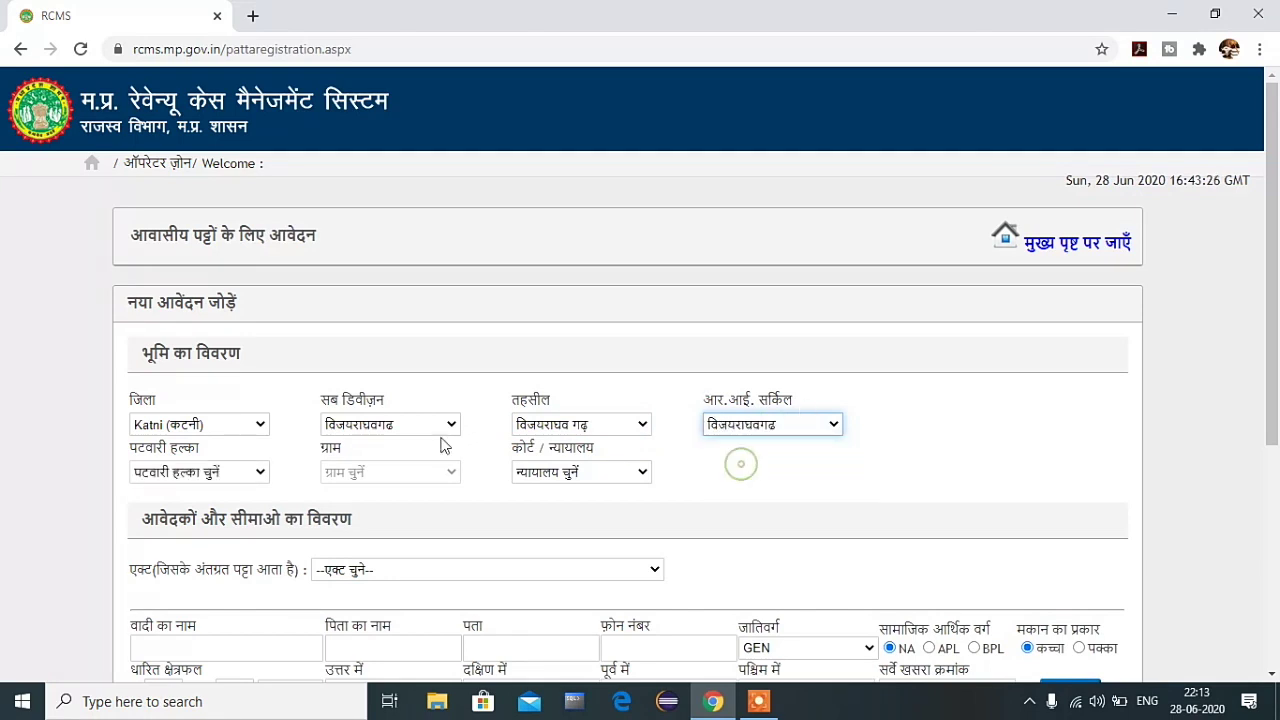
{"action": "left_click", "coordinate": [186, 472]}
{"action": "left_click", "coordinate": [178, 284]}
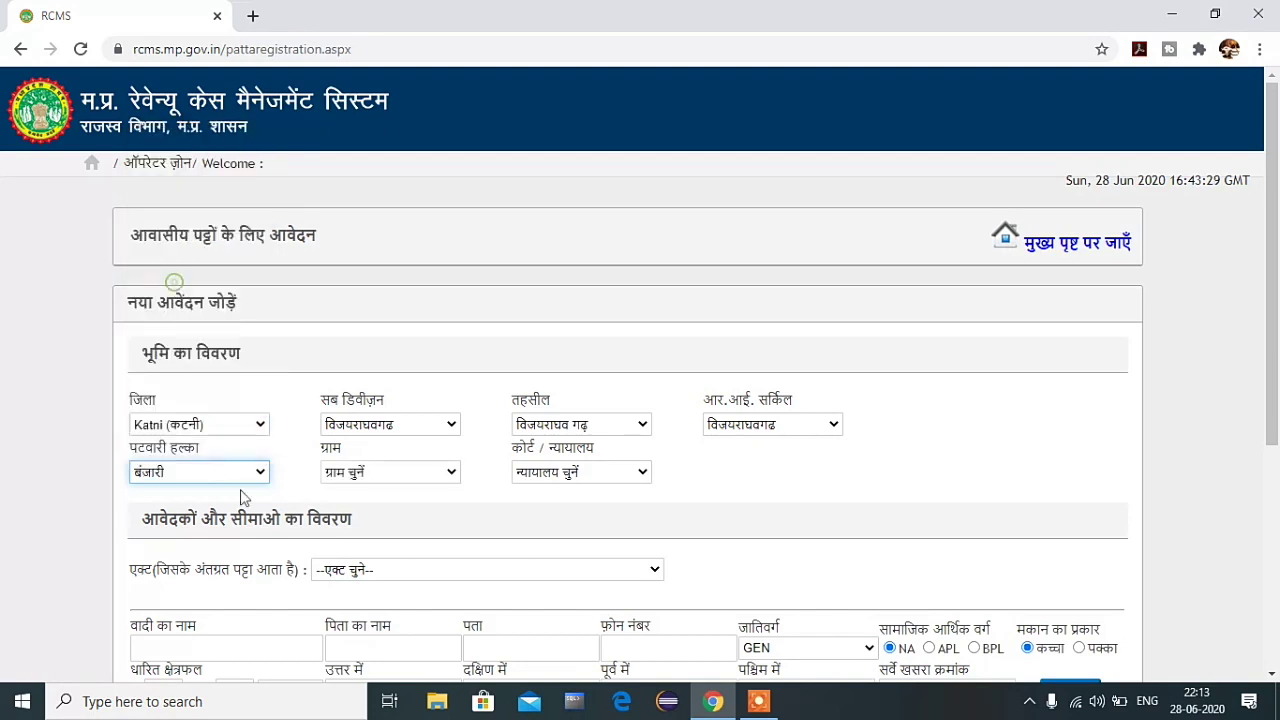
{"action": "left_click", "coordinate": [410, 474]}
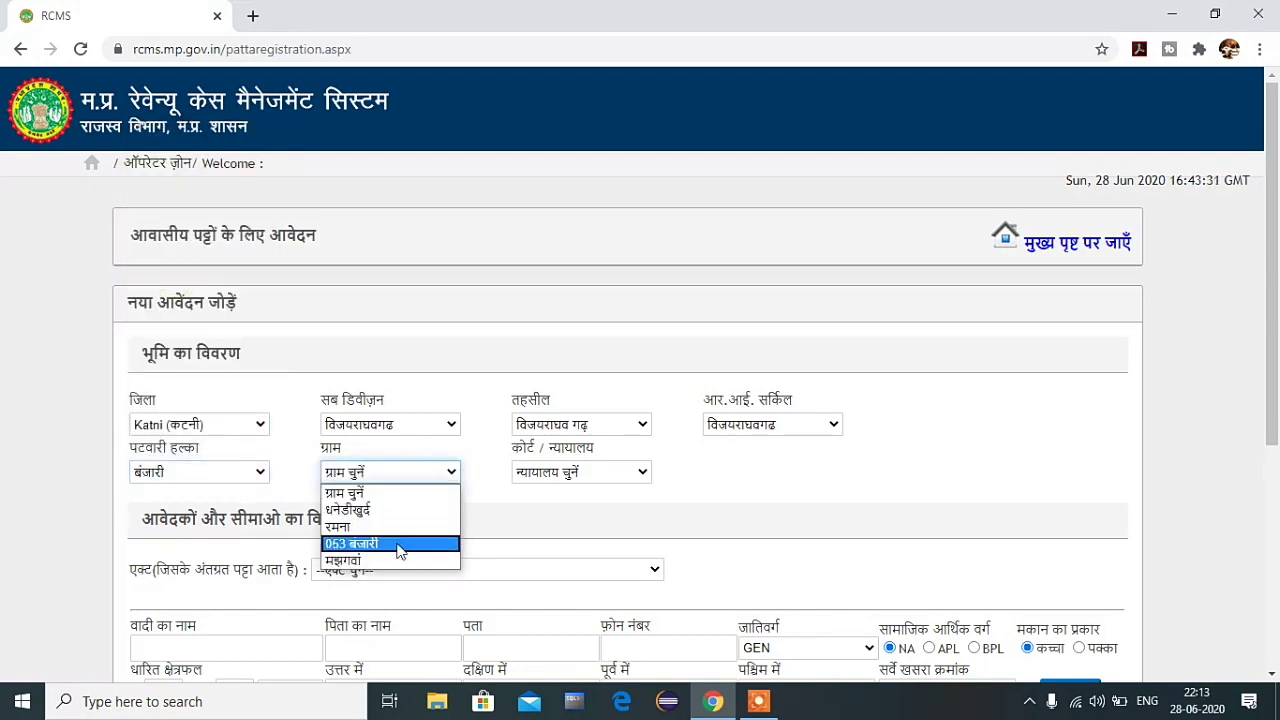
{"action": "left_click", "coordinate": [400, 510]}
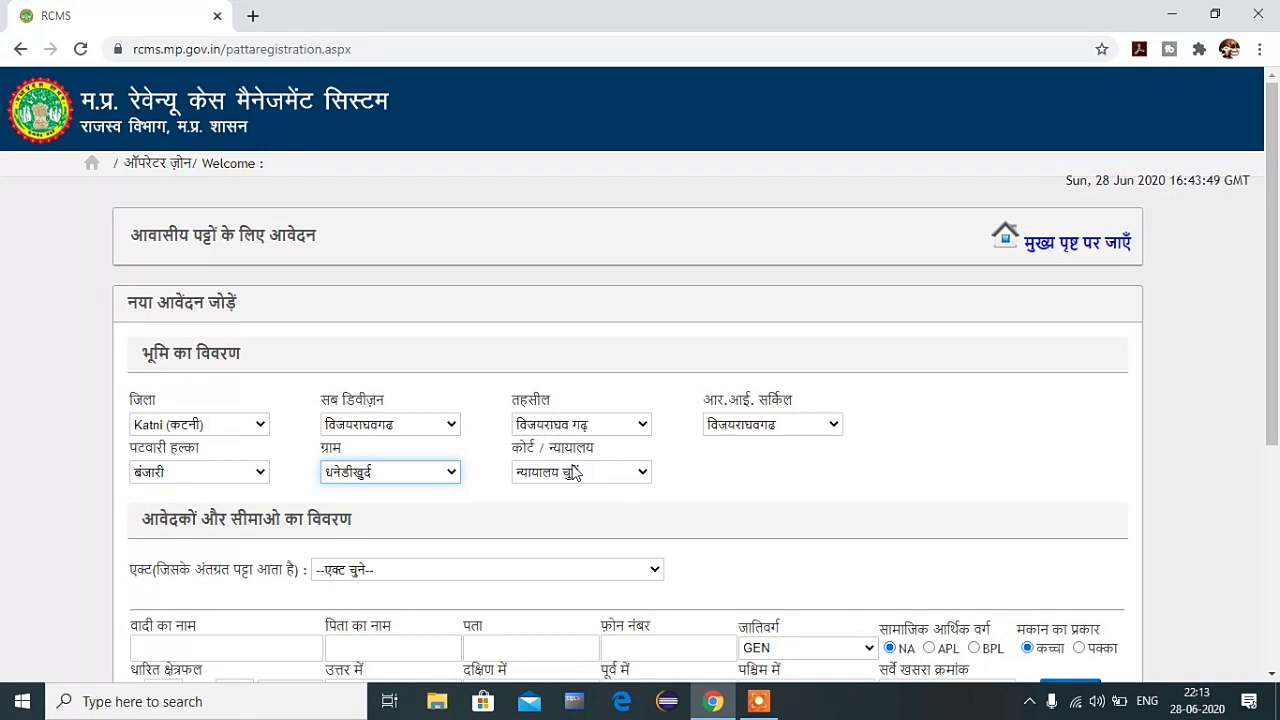
{"action": "left_click", "coordinate": [352, 476]}
{"action": "left_click", "coordinate": [348, 472]}
Step: Choose तहसीलदार विजयराघव गढ़ as the court
{"action": "left_click", "coordinate": [566, 479]}
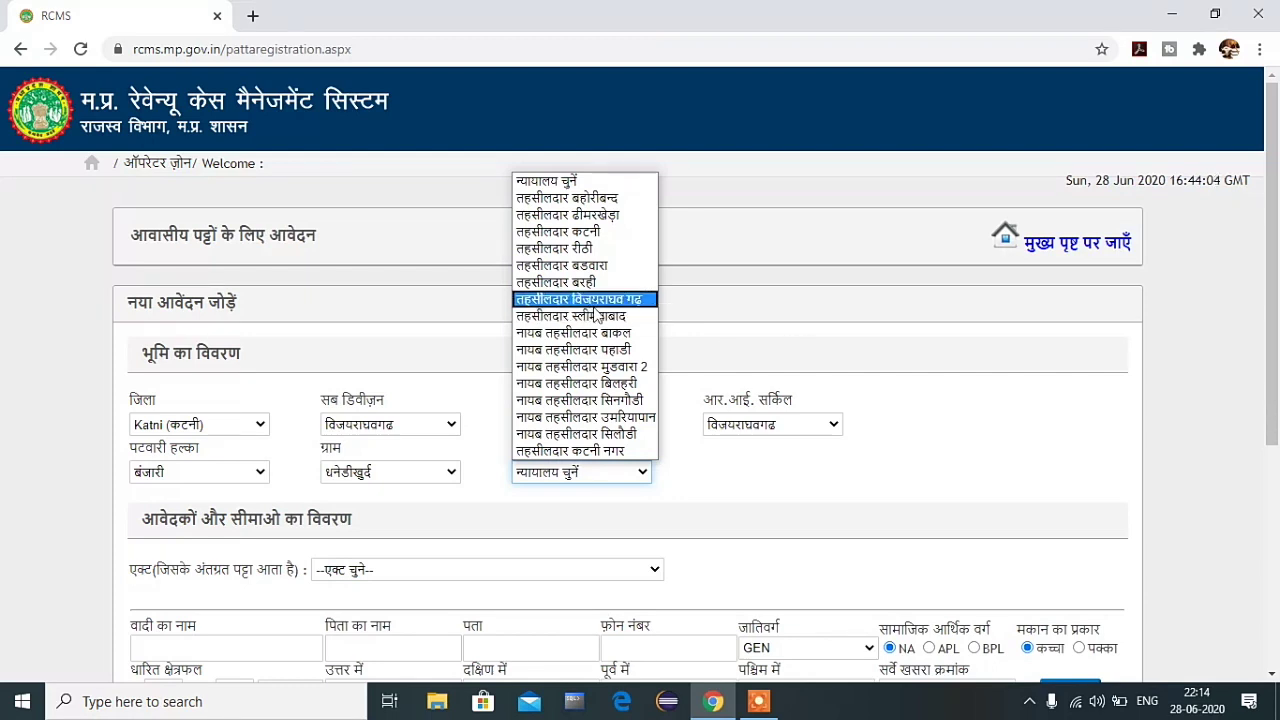
{"action": "left_click", "coordinate": [628, 299]}
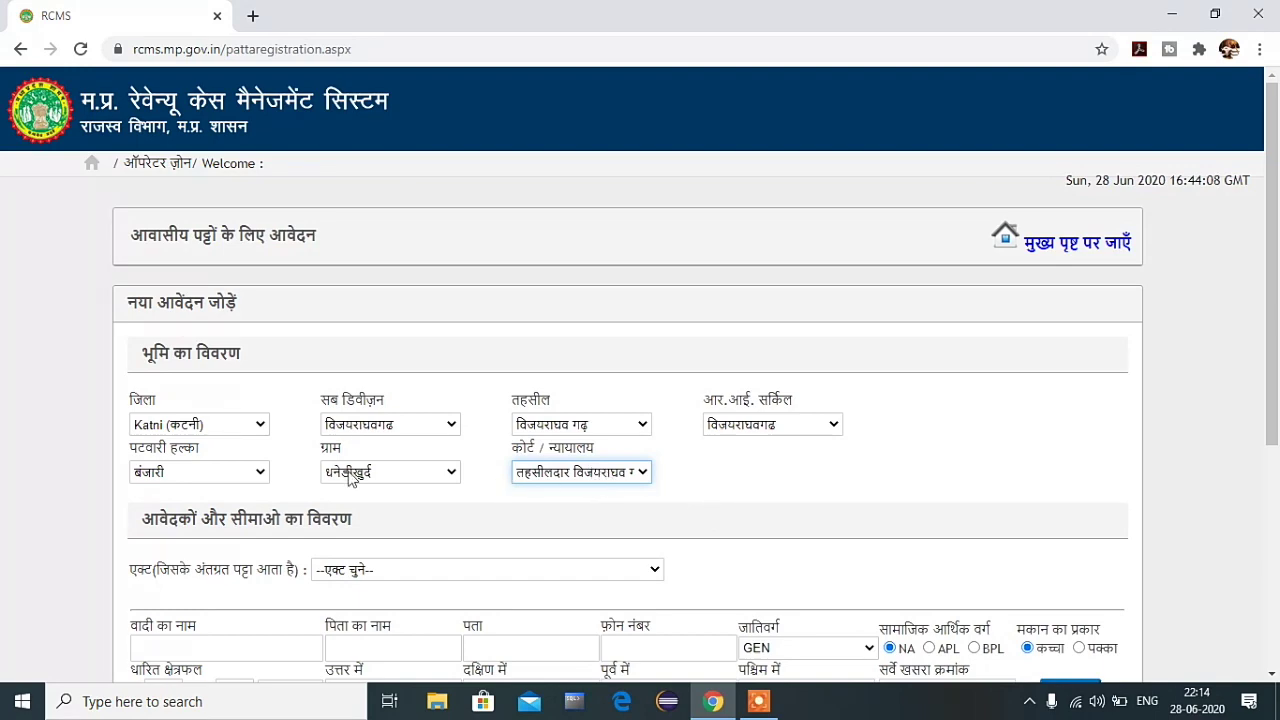
{"action": "scroll", "coordinate": [352, 477], "scroll_direction": "down", "scroll_amount": 1}
{"action": "scroll", "coordinate": [352, 477], "scroll_direction": "down", "scroll_amount": 3}
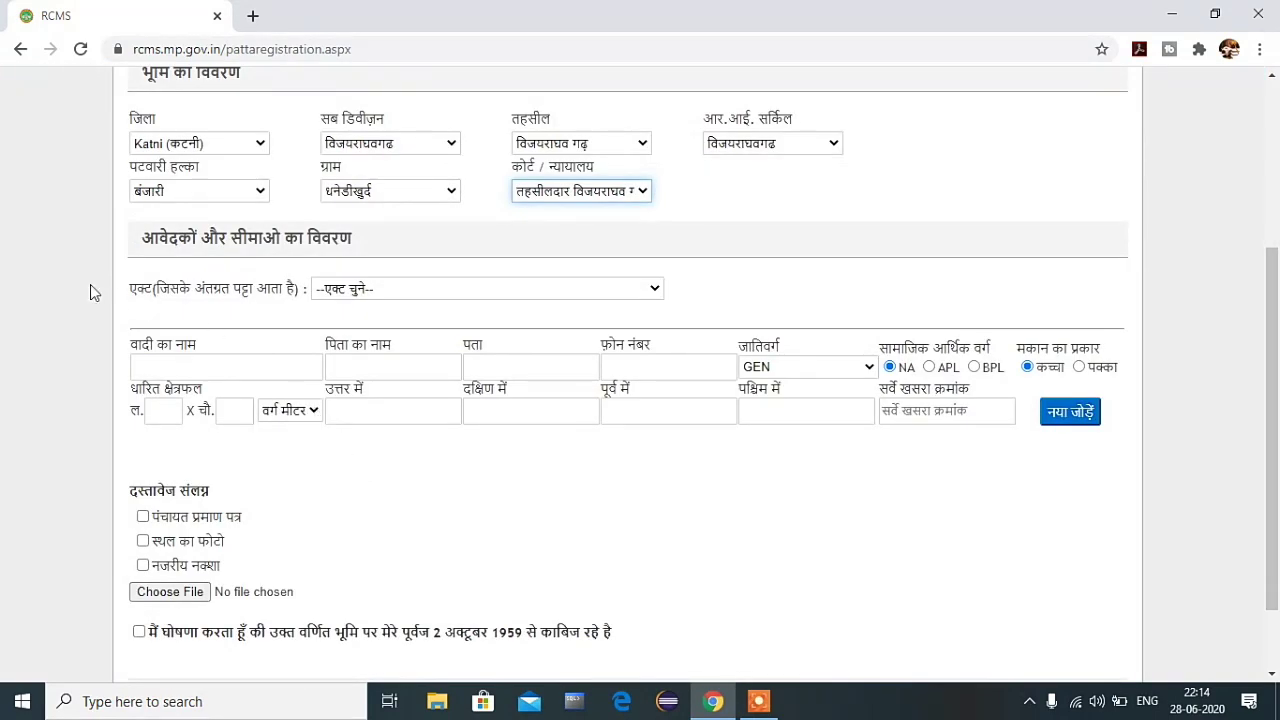
{"action": "left_click", "coordinate": [342, 296]}
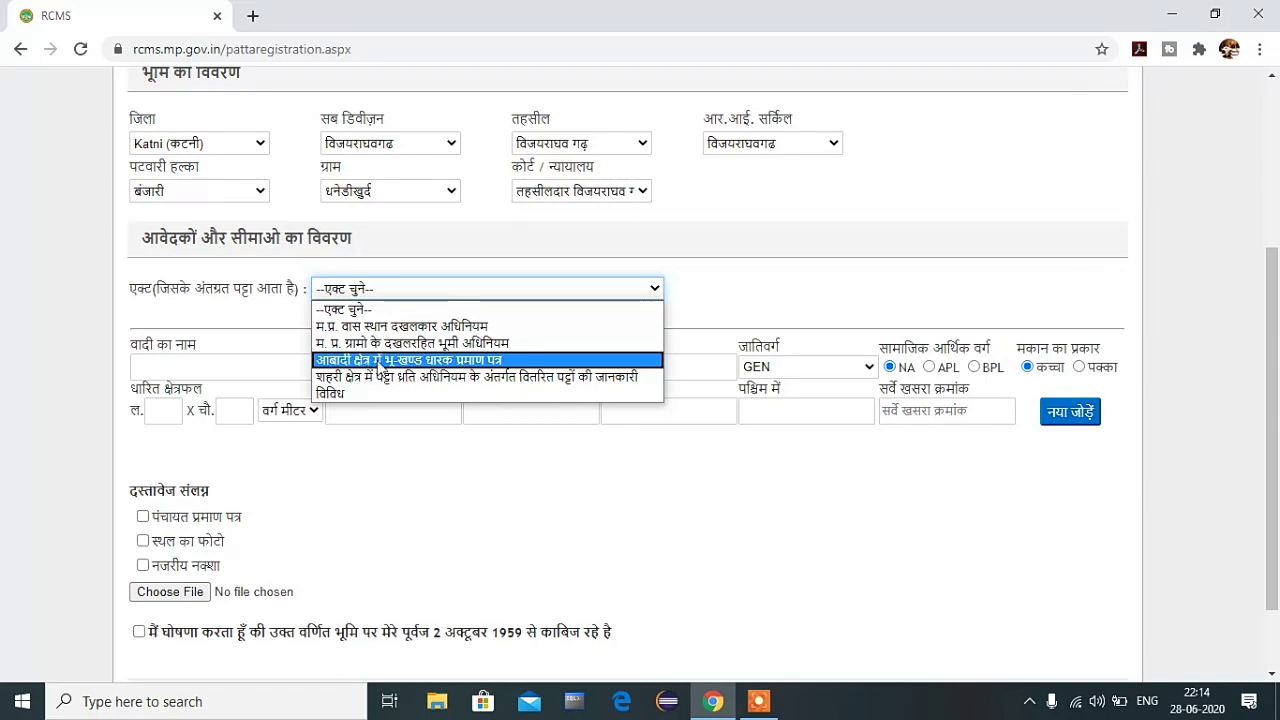
Step: Select the आबादी क्षेत्र में भू-खण्ड धारक प्रमाण पत्र act and enter the applicant's and father's names
{"action": "left_click", "coordinate": [417, 362]}
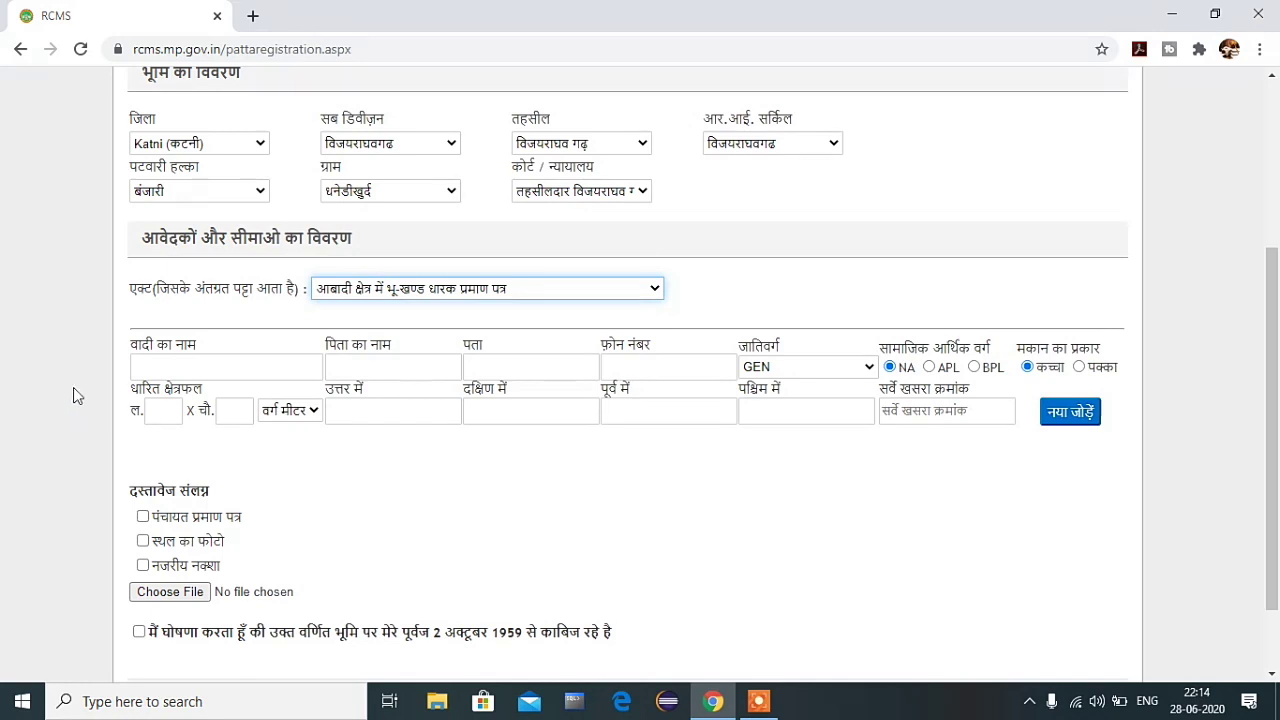
{"action": "left_click", "coordinate": [186, 363]}
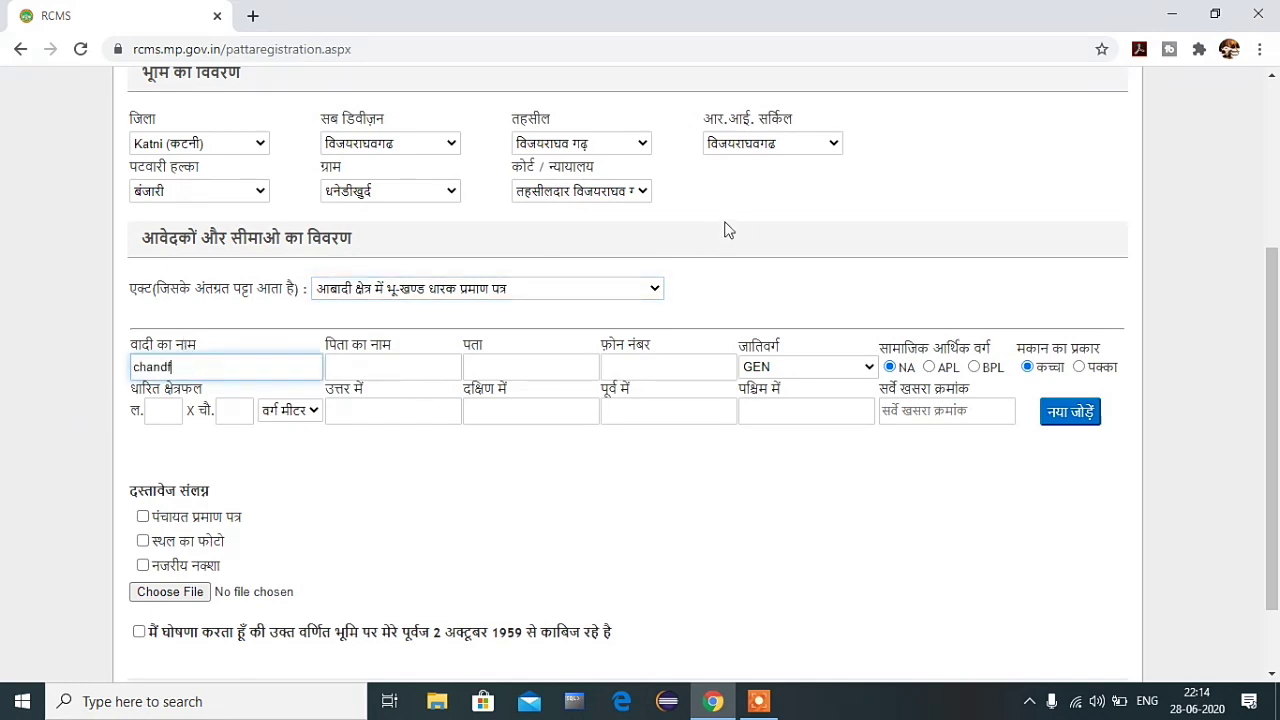
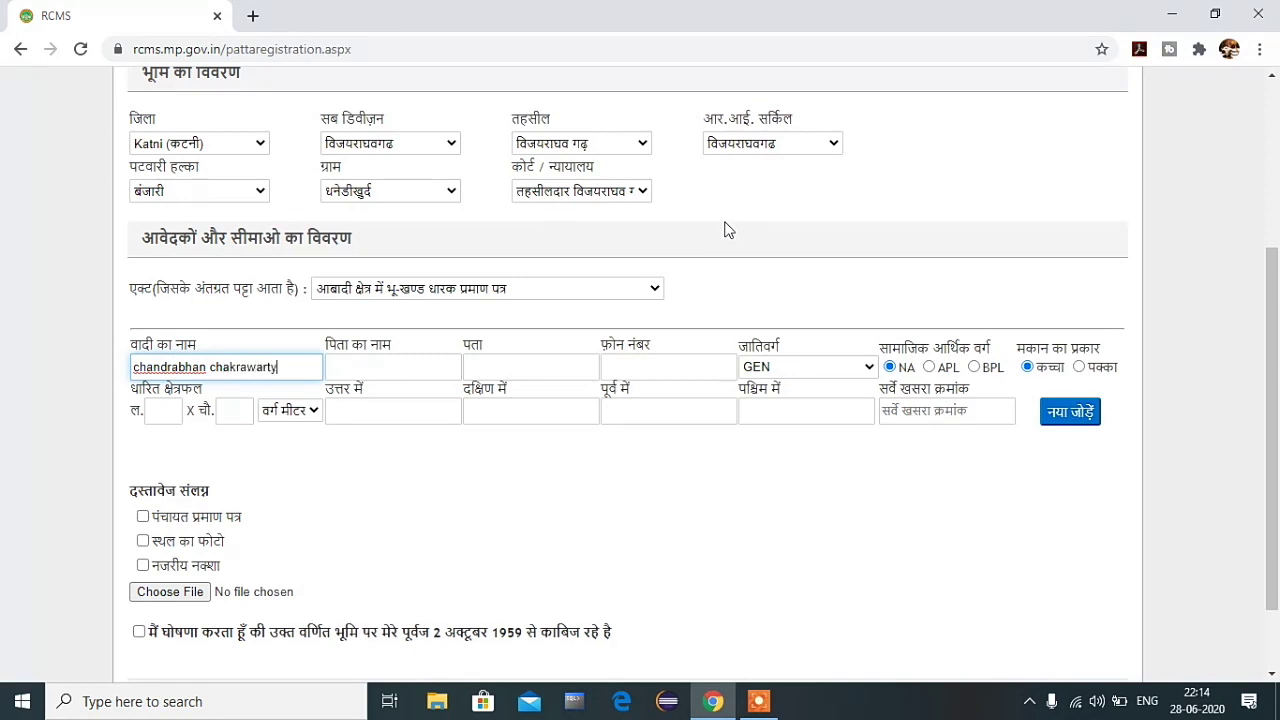
{"action": "left_click", "coordinate": [352, 364]}
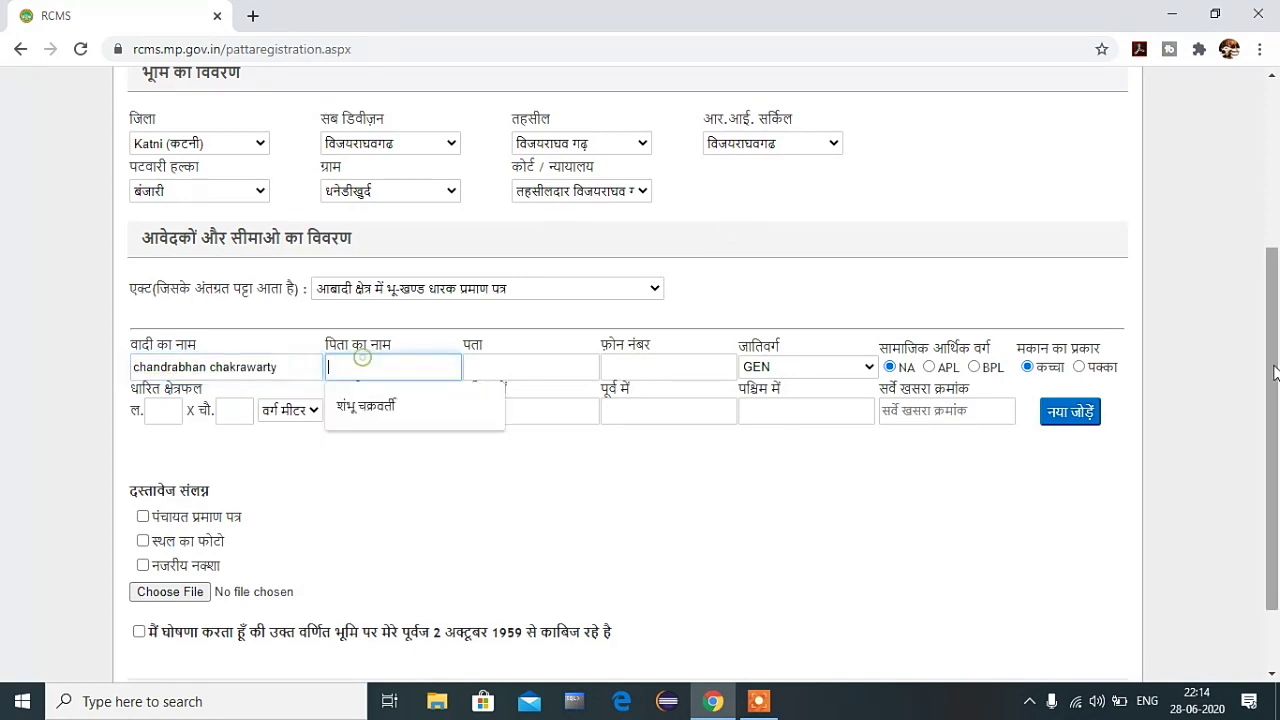
{"action": "left_click", "coordinate": [366, 405]}
Step: Fill in the applicant's address and phone number, and set caste OBC and class BPL
{"action": "left_click", "coordinate": [560, 362]}
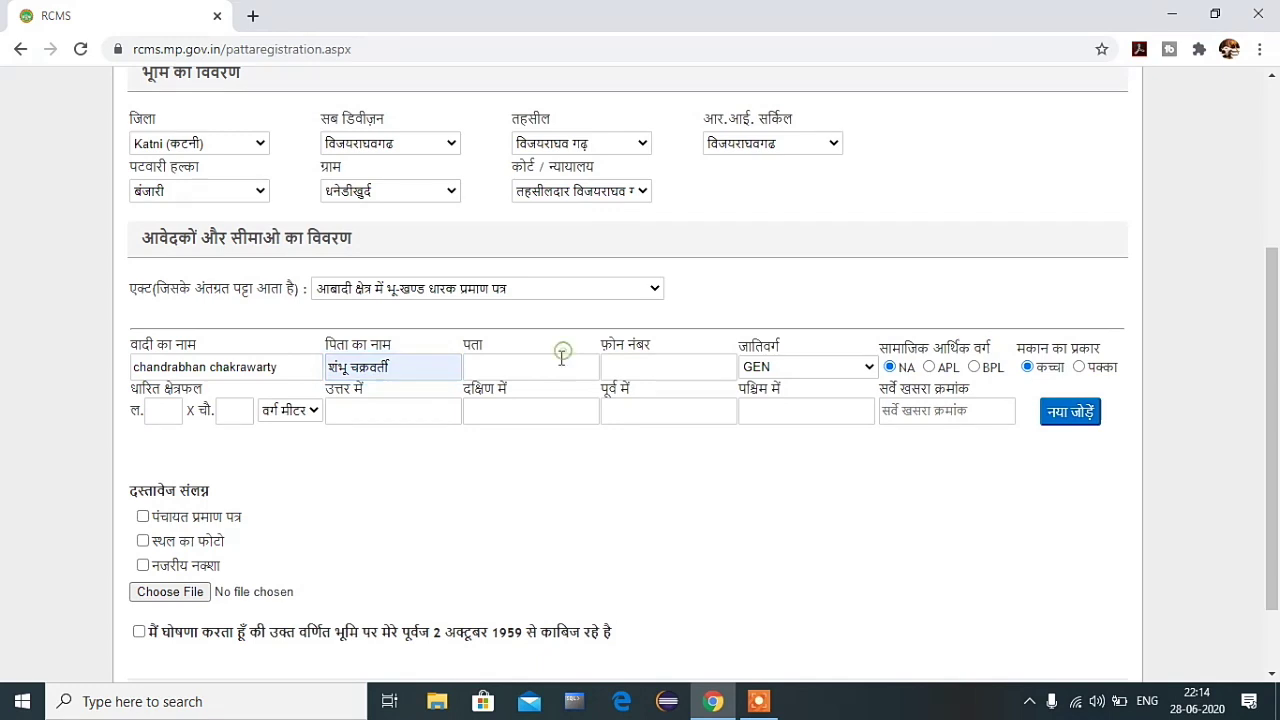
{"action": "left_click", "coordinate": [556, 41]}
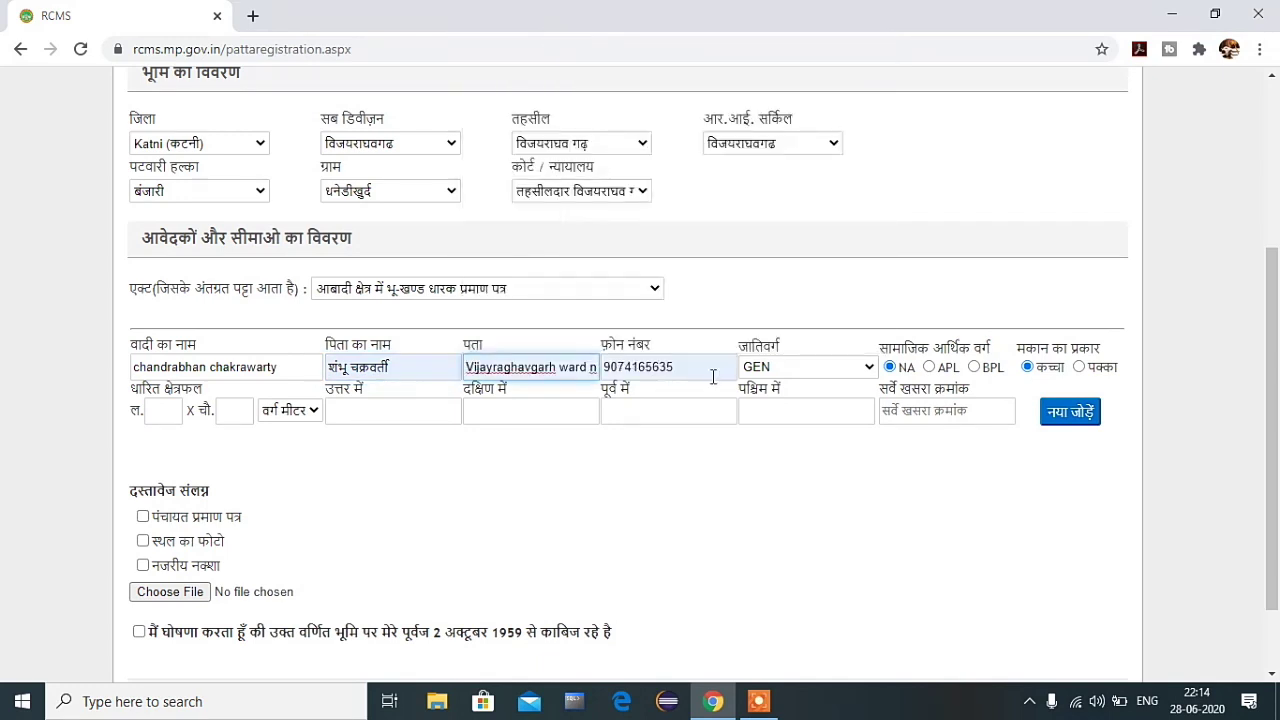
{"action": "double_click", "coordinate": [703, 370]}
{"action": "type", "text": "8888888888"}
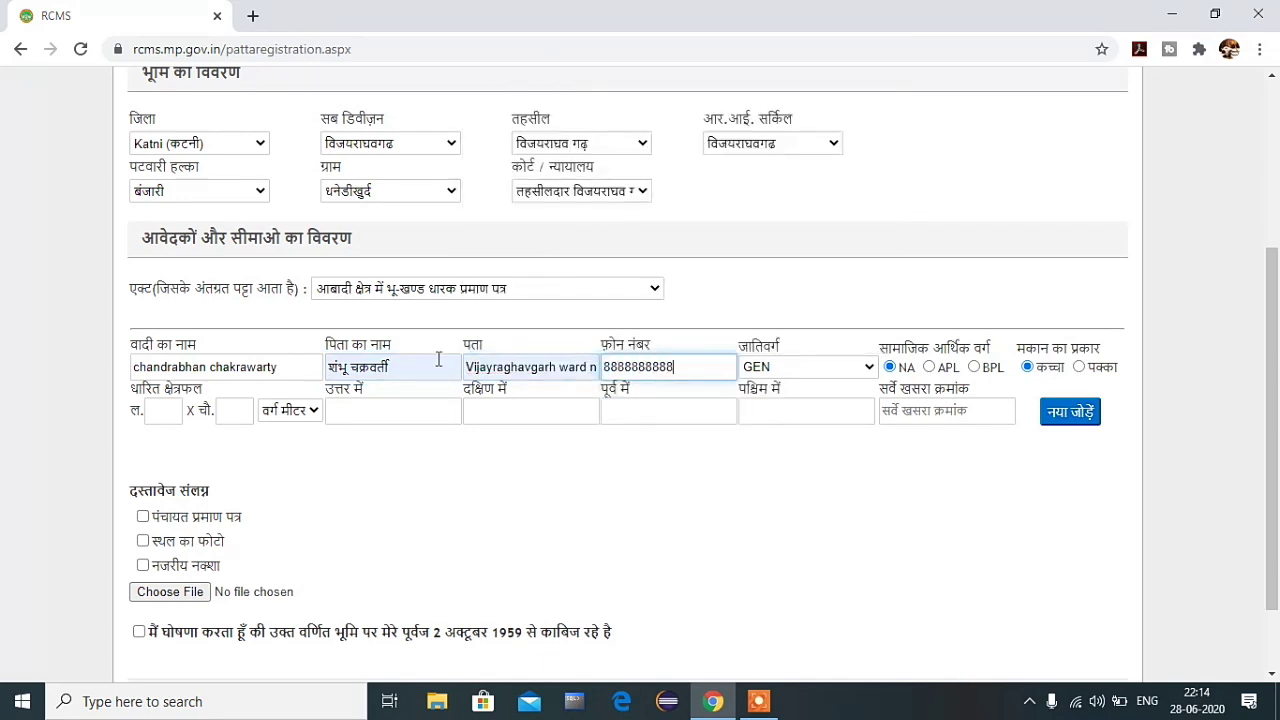
{"action": "left_click", "coordinate": [572, 482]}
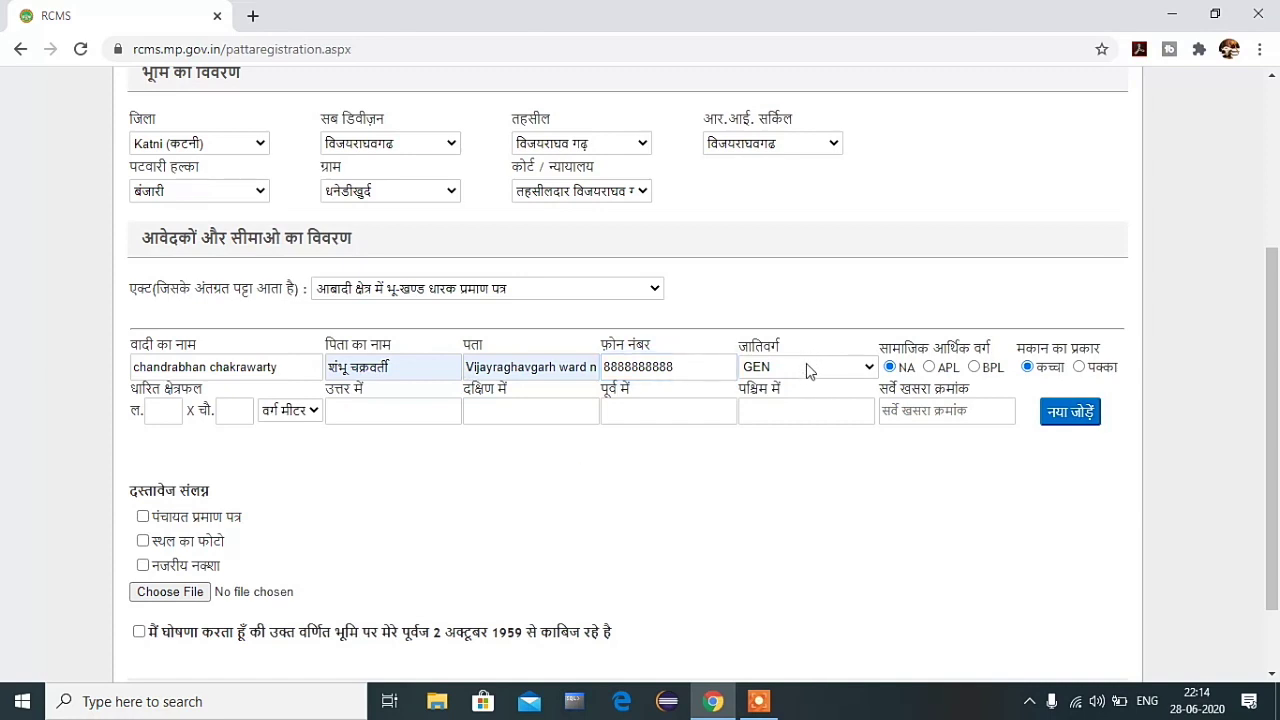
{"action": "left_click", "coordinate": [809, 370]}
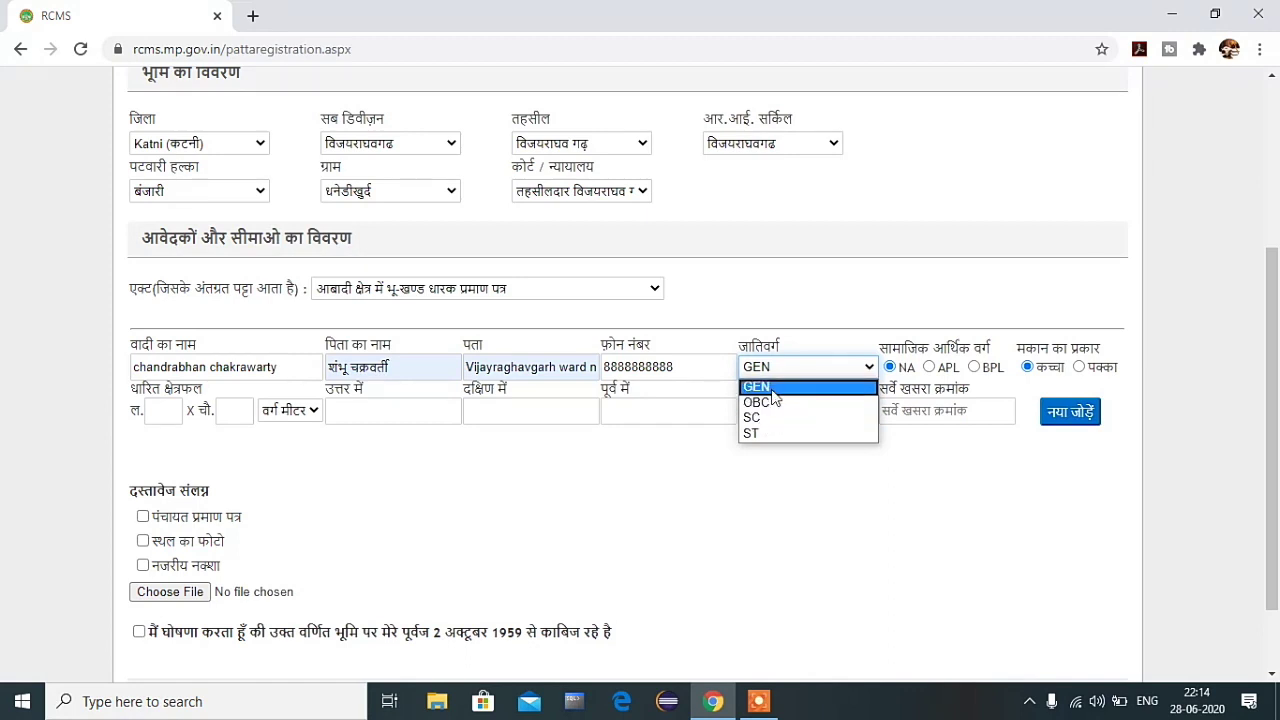
{"action": "left_click", "coordinate": [779, 404]}
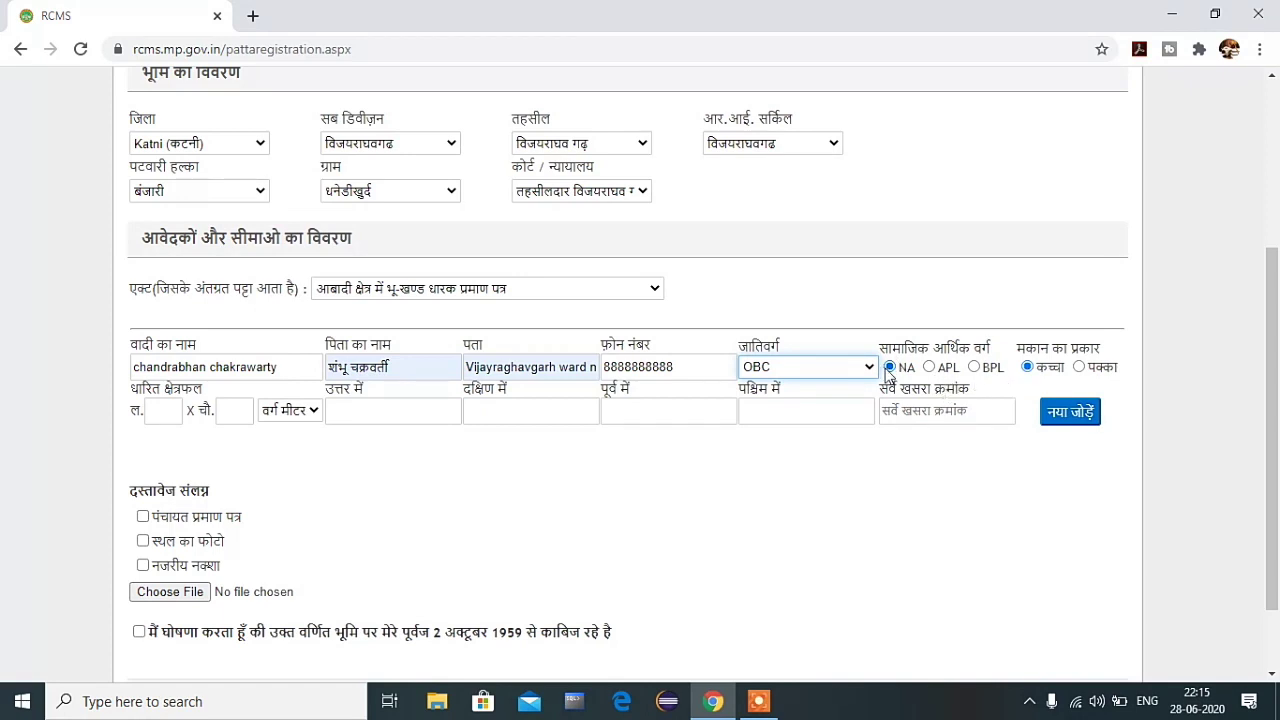
{"action": "left_click", "coordinate": [973, 367]}
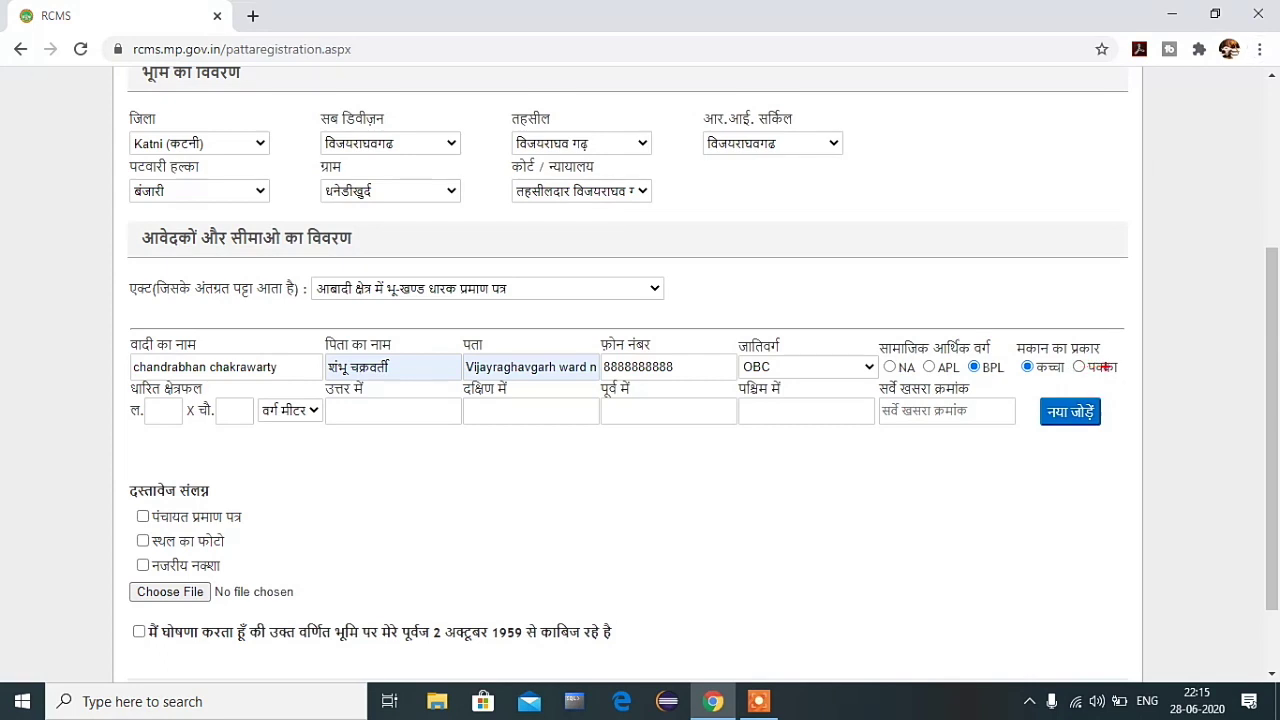
Step: Enter the plot size as 80 × 20 square metres
{"action": "left_click_drag", "start_coordinate": [1105, 367], "coordinate": [1137, 330]}
{"action": "left_click_drag", "start_coordinate": [1053, 367], "coordinate": [1098, 298]}
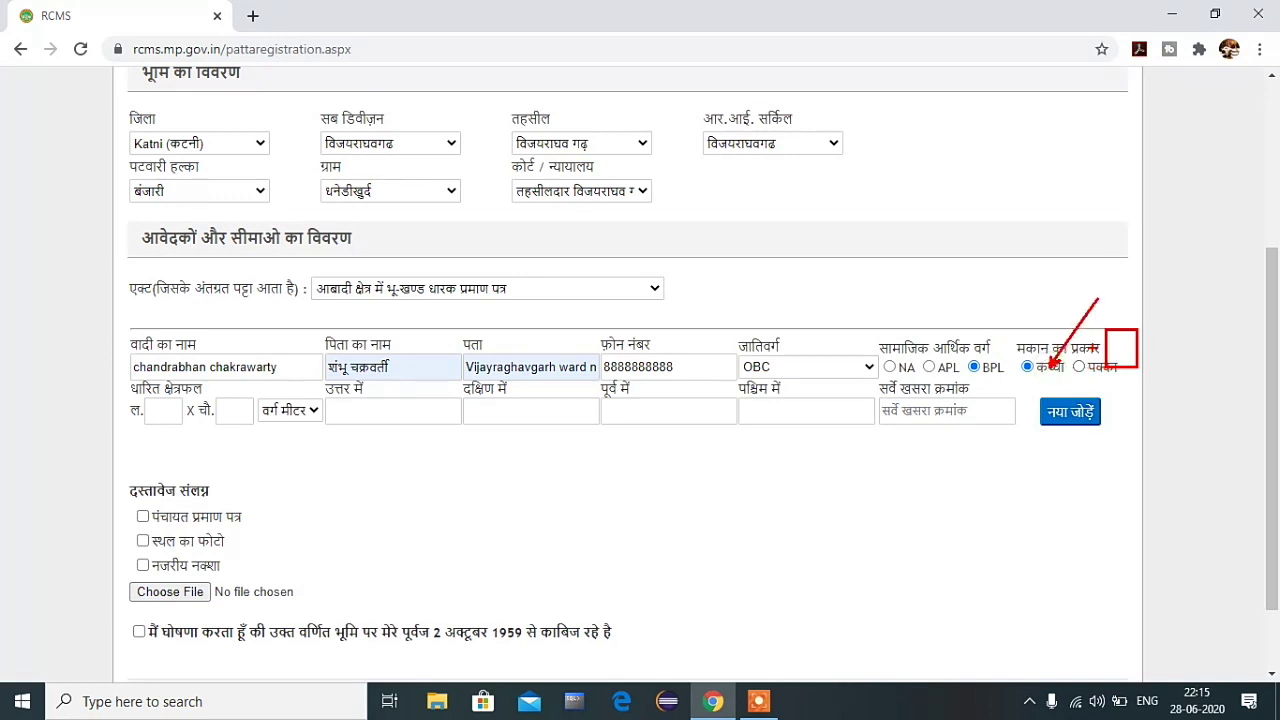
{"action": "key", "text": "Escape"}
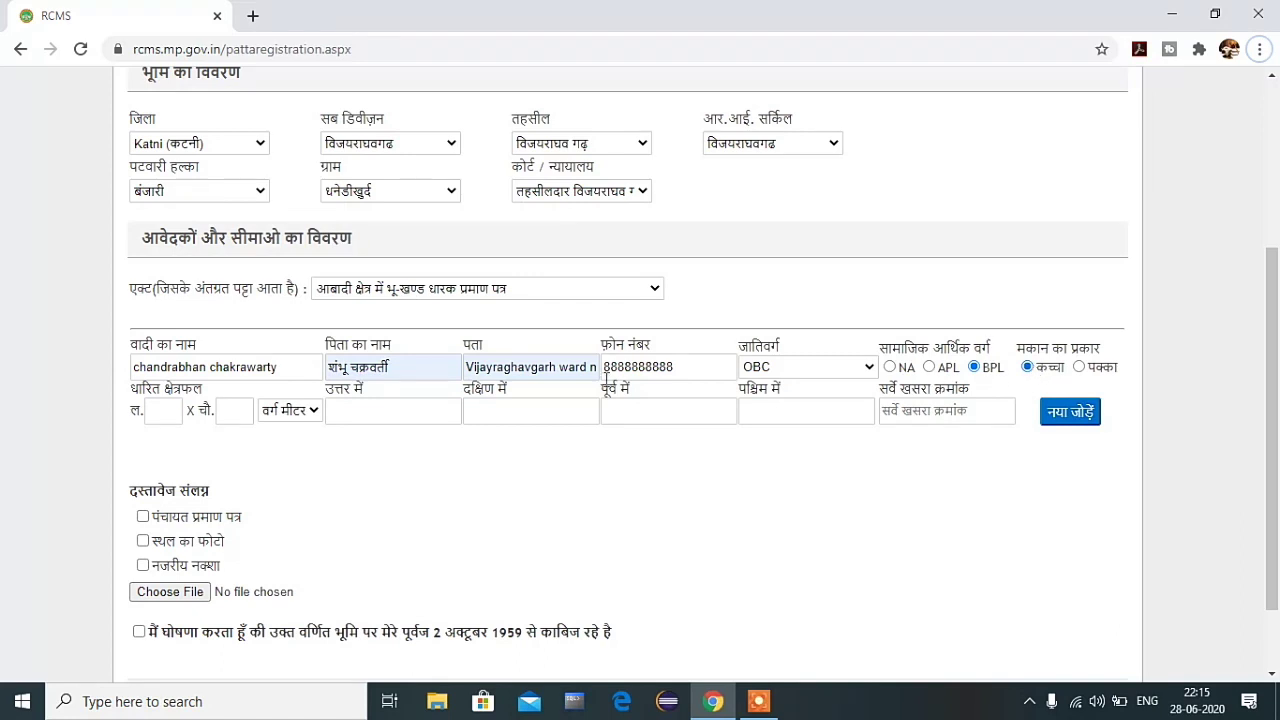
{"action": "left_click", "coordinate": [157, 412]}
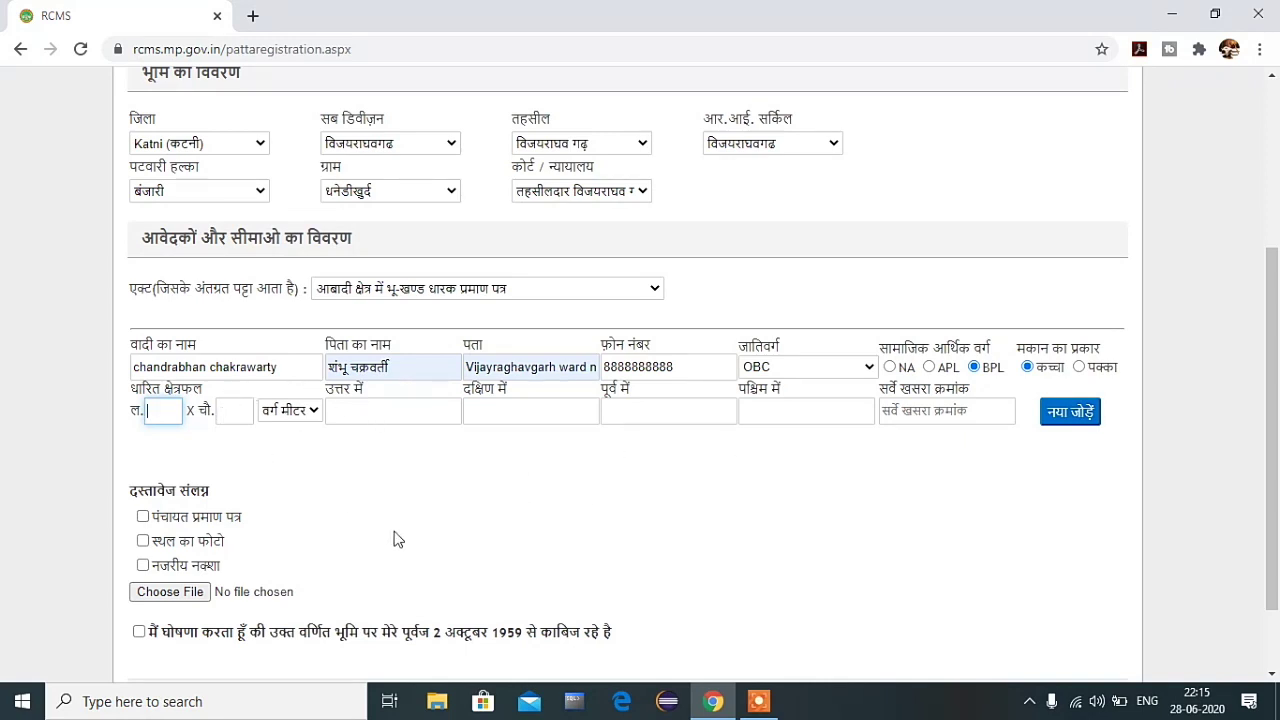
{"action": "type", "text": "0"}
{"action": "left_click", "coordinate": [246, 416]}
Step: Fill the north, south, east and west boundary neighbours and survey khasra number 524
{"action": "left_click", "coordinate": [367, 407]}
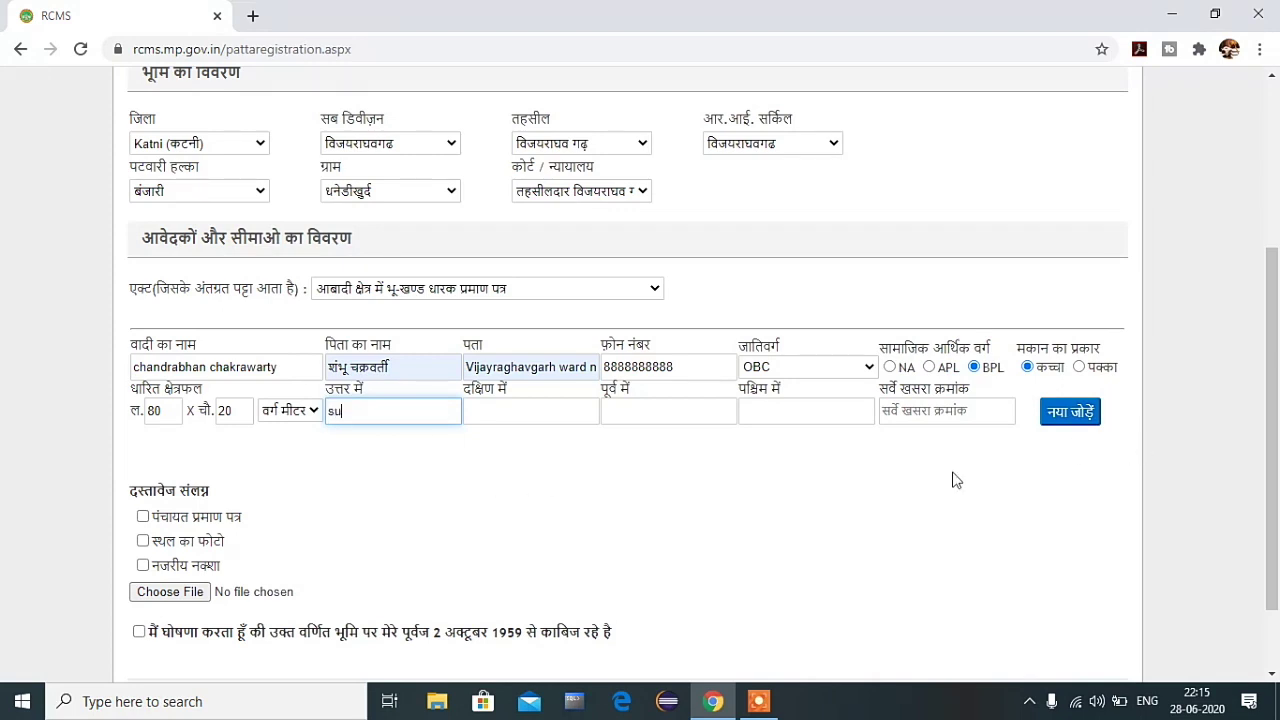
{"action": "key", "text": "Tab"}
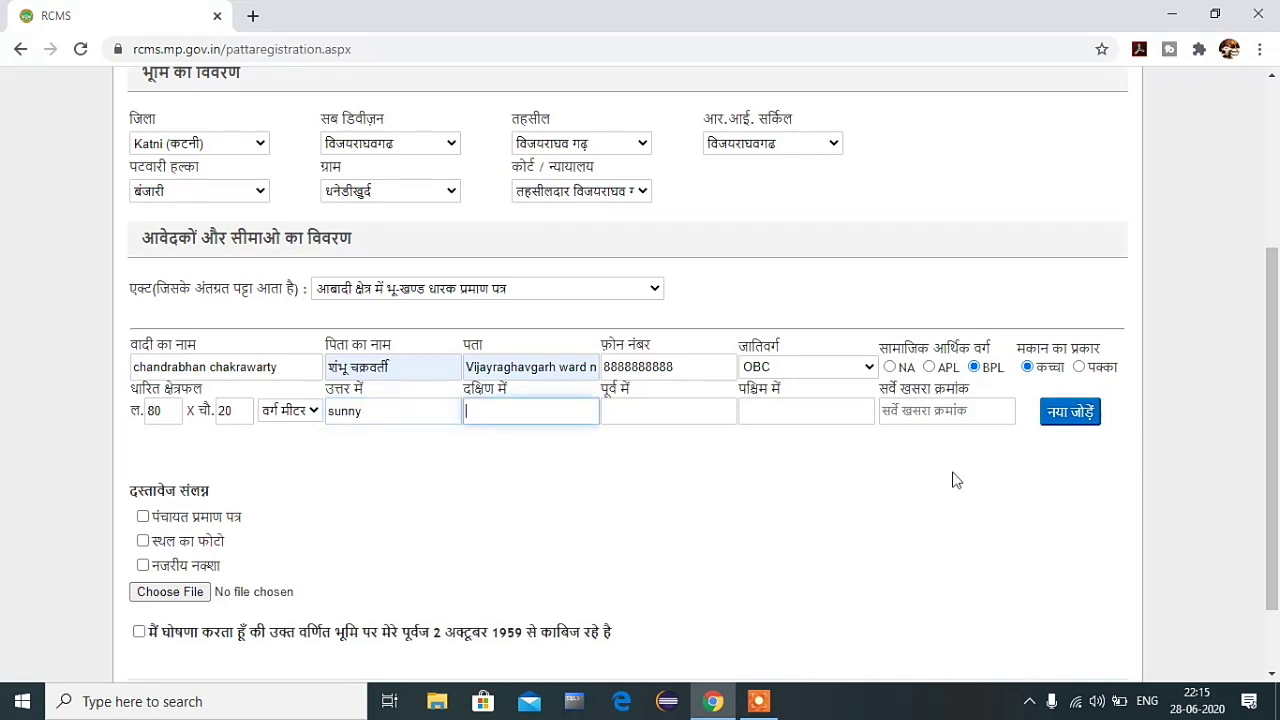
{"action": "key", "text": "Tab"}
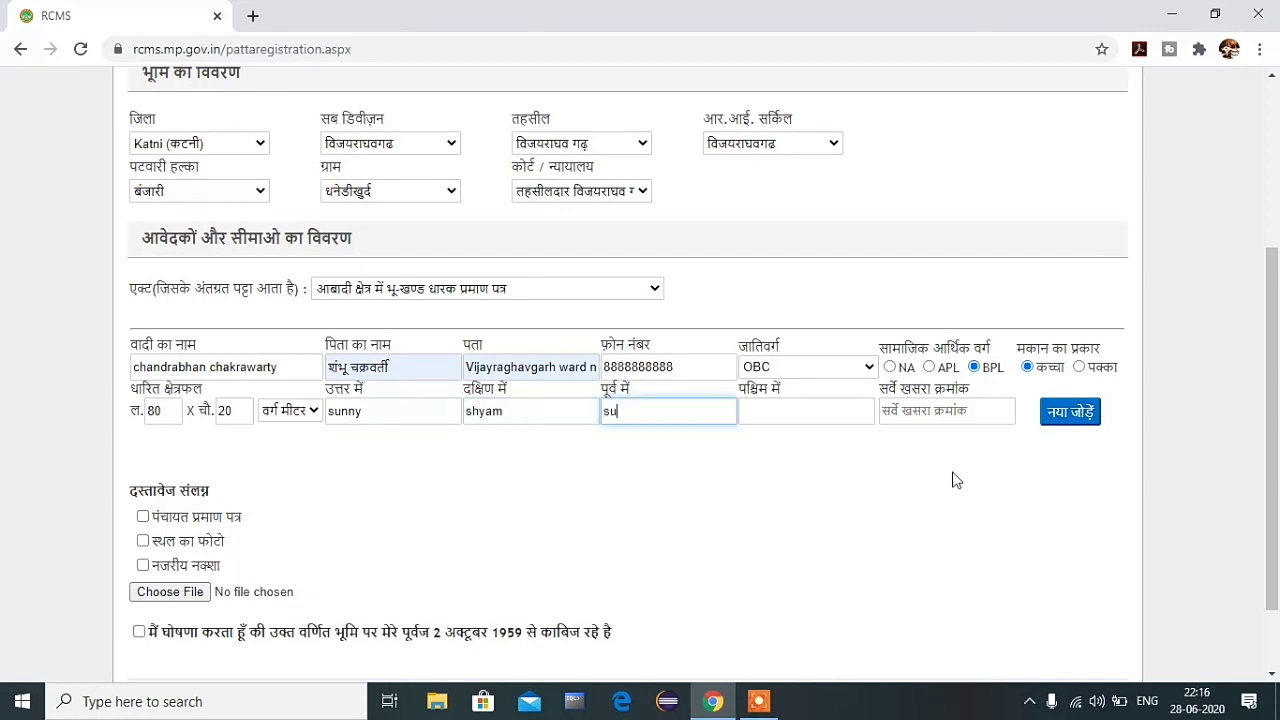
{"action": "key", "text": "Tab"}
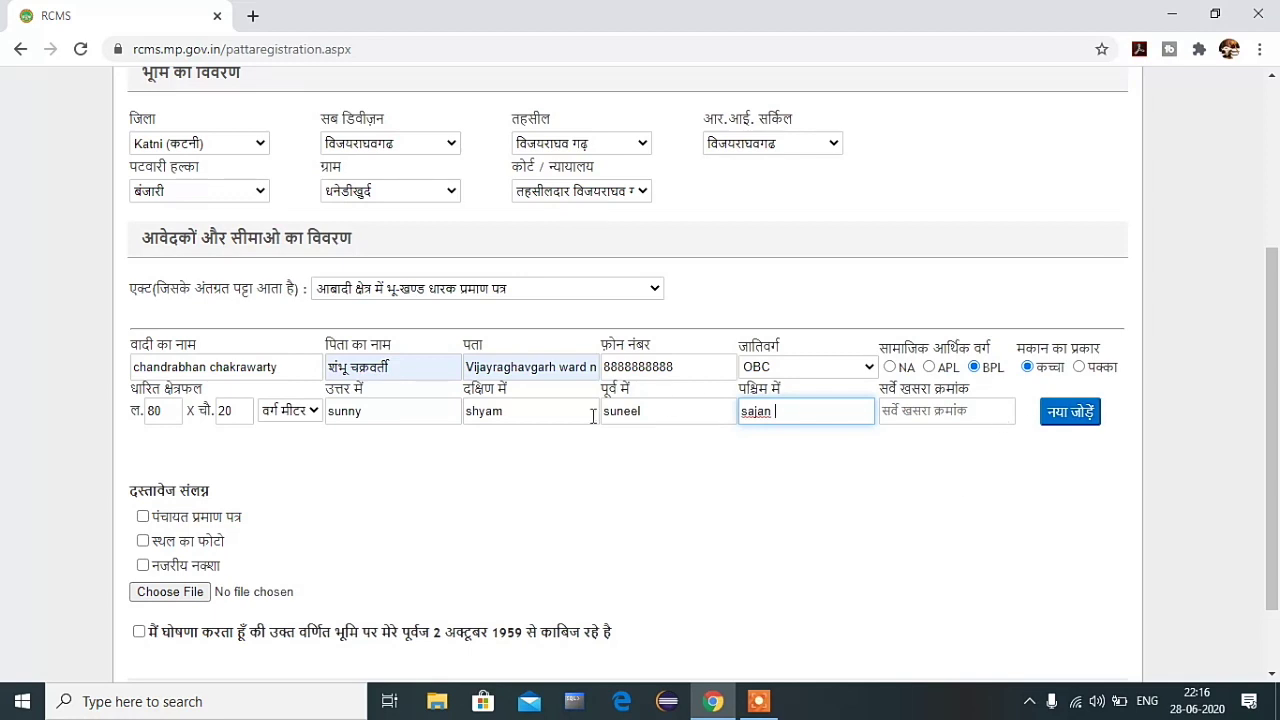
{"action": "left_click", "coordinate": [483, 492]}
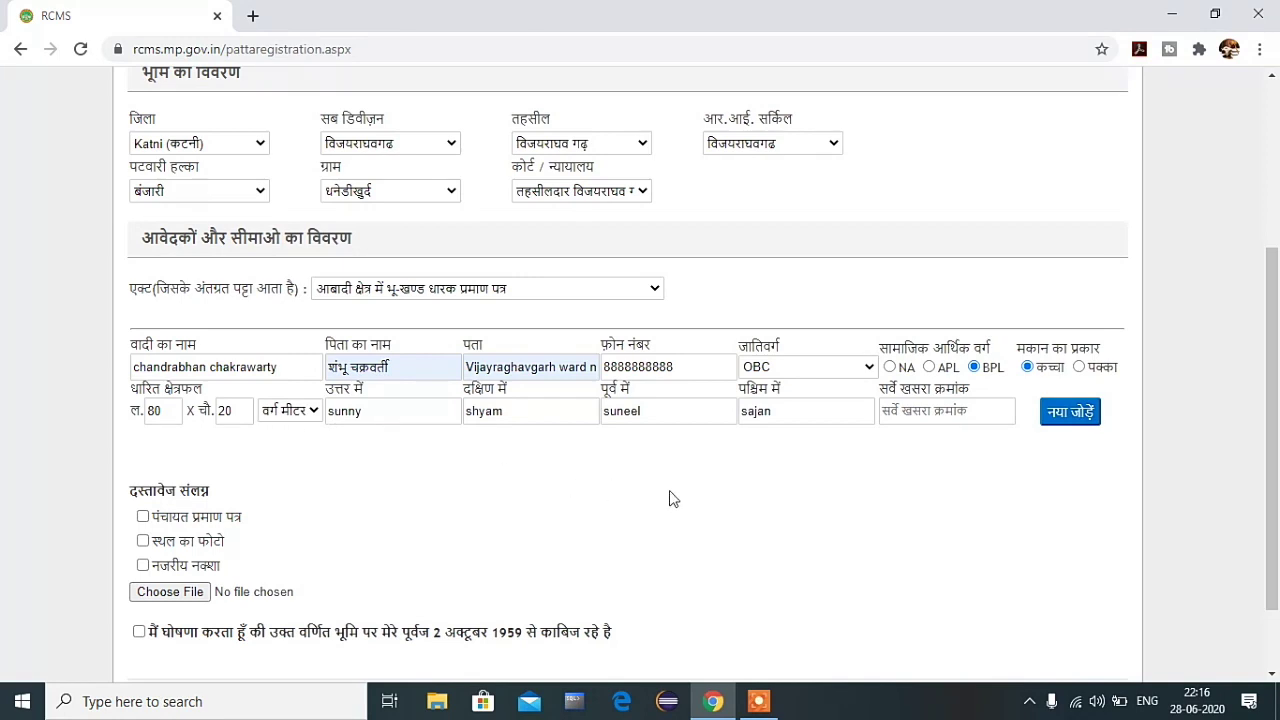
{"action": "left_click", "coordinate": [925, 424]}
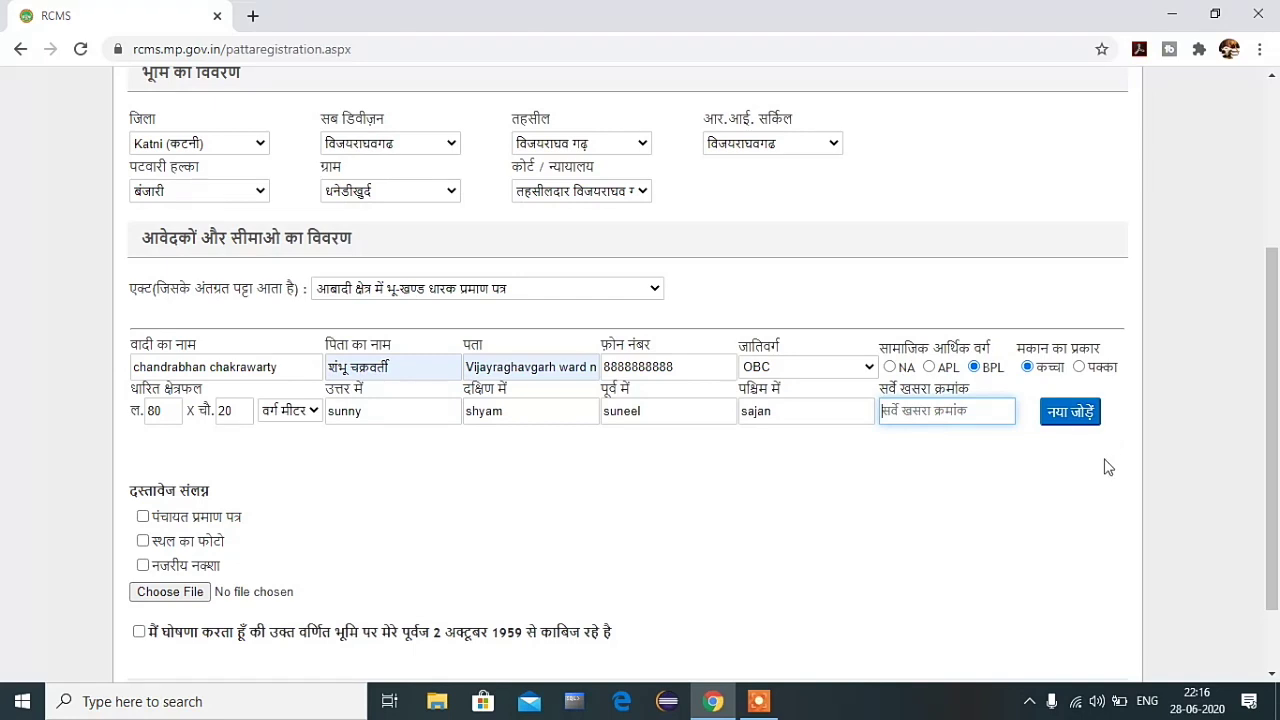
{"action": "type", "text": "524"}
{"action": "left_click", "coordinate": [1055, 478]}
{"action": "scroll", "coordinate": [330, 620], "scroll_direction": "down", "scroll_amount": 1}
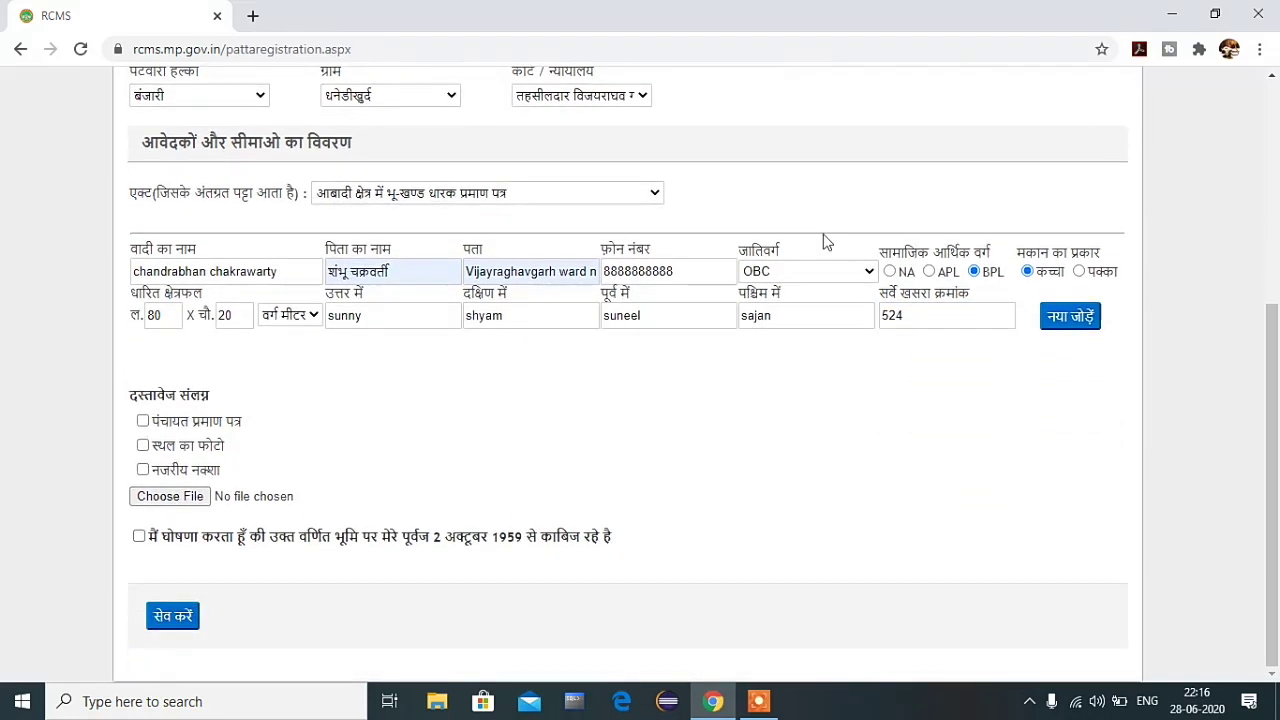
{"action": "left_click", "coordinate": [1057, 318]}
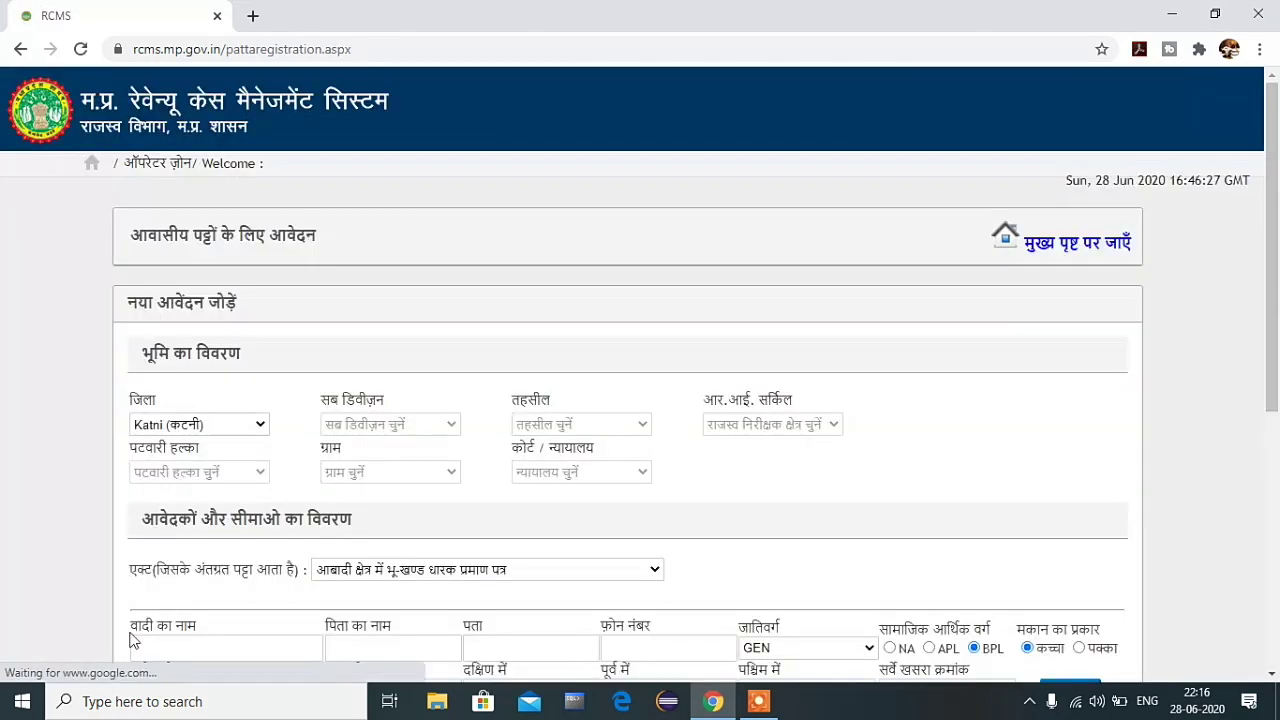
{"action": "scroll", "coordinate": [312, 549], "scroll_direction": "down", "scroll_amount": 2}
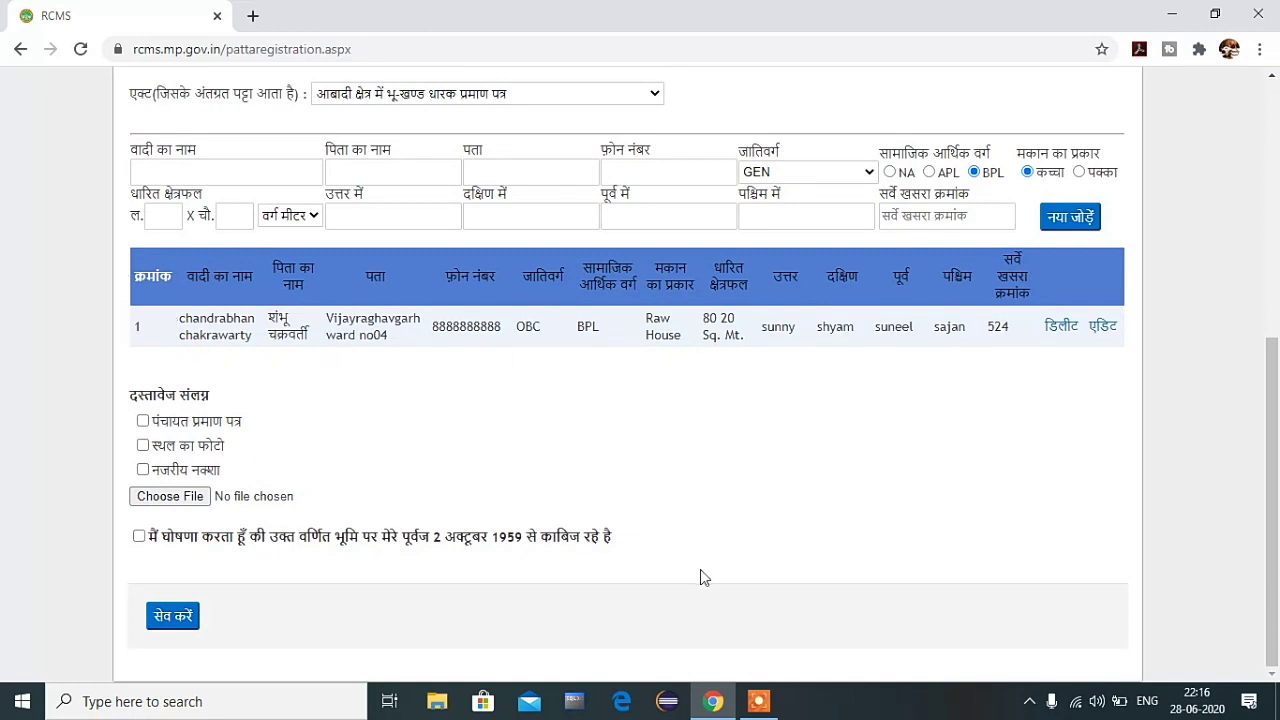
{"action": "scroll", "coordinate": [560, 505], "scroll_direction": "up", "scroll_amount": 2}
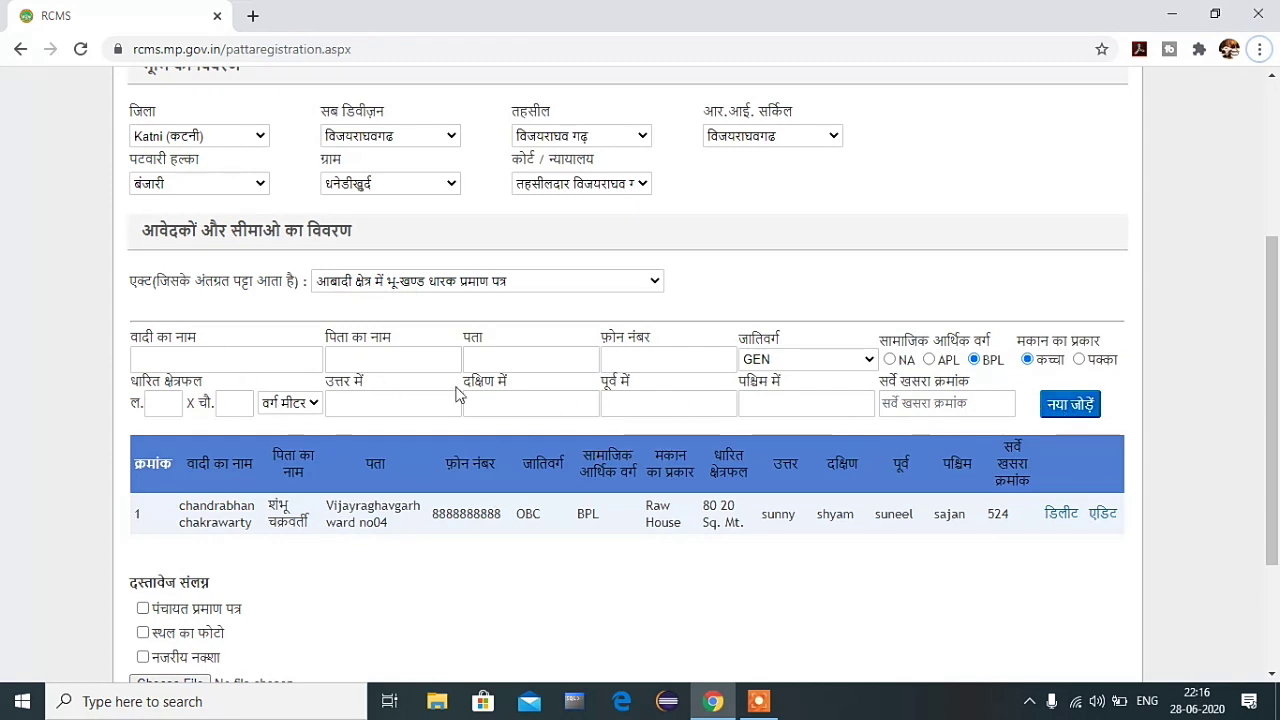
{"action": "scroll", "coordinate": [410, 478], "scroll_direction": "down", "scroll_amount": 1}
{"action": "scroll", "coordinate": [410, 478], "scroll_direction": "down", "scroll_amount": 3}
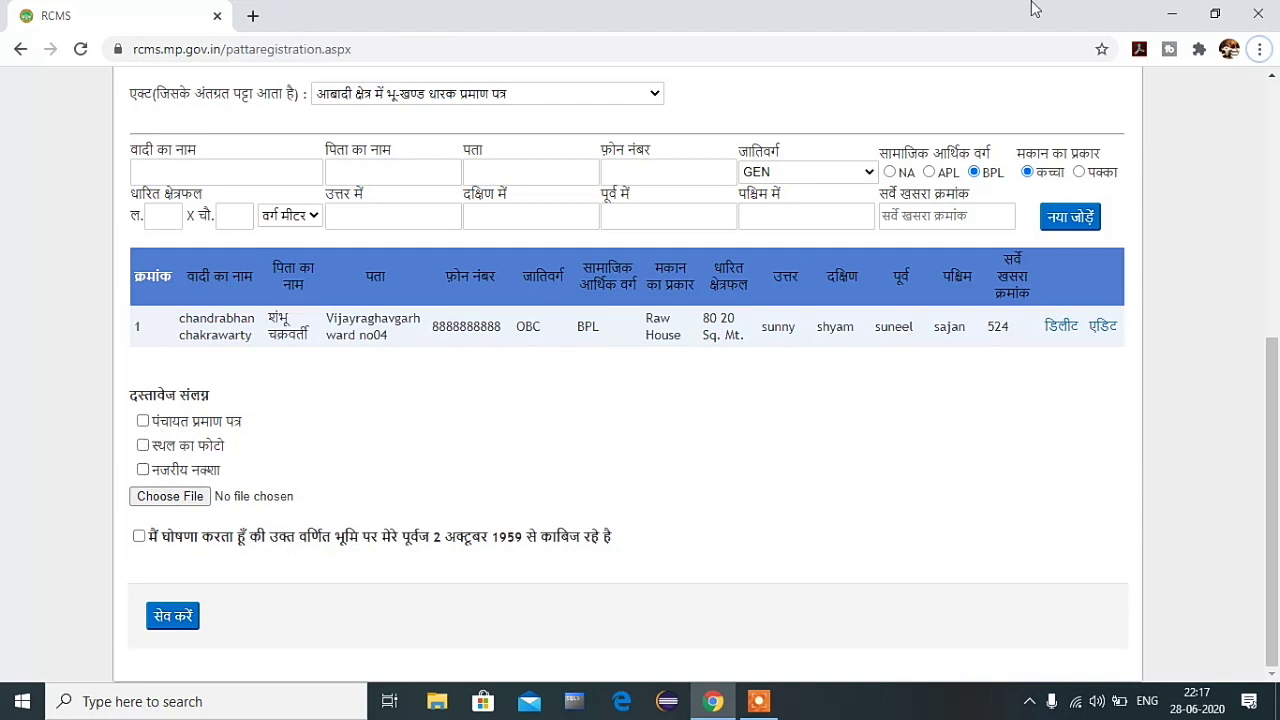
{"action": "left_click", "coordinate": [1176, 13]}
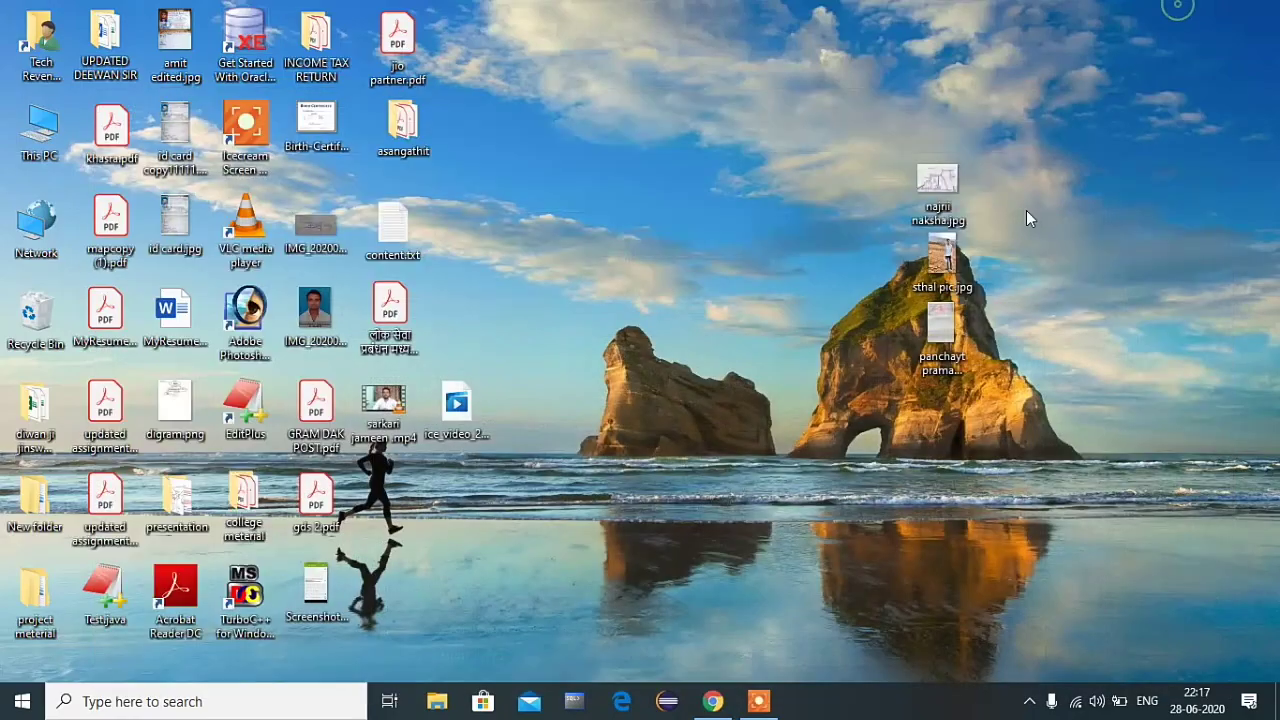
{"action": "double_click", "coordinate": [940, 182]}
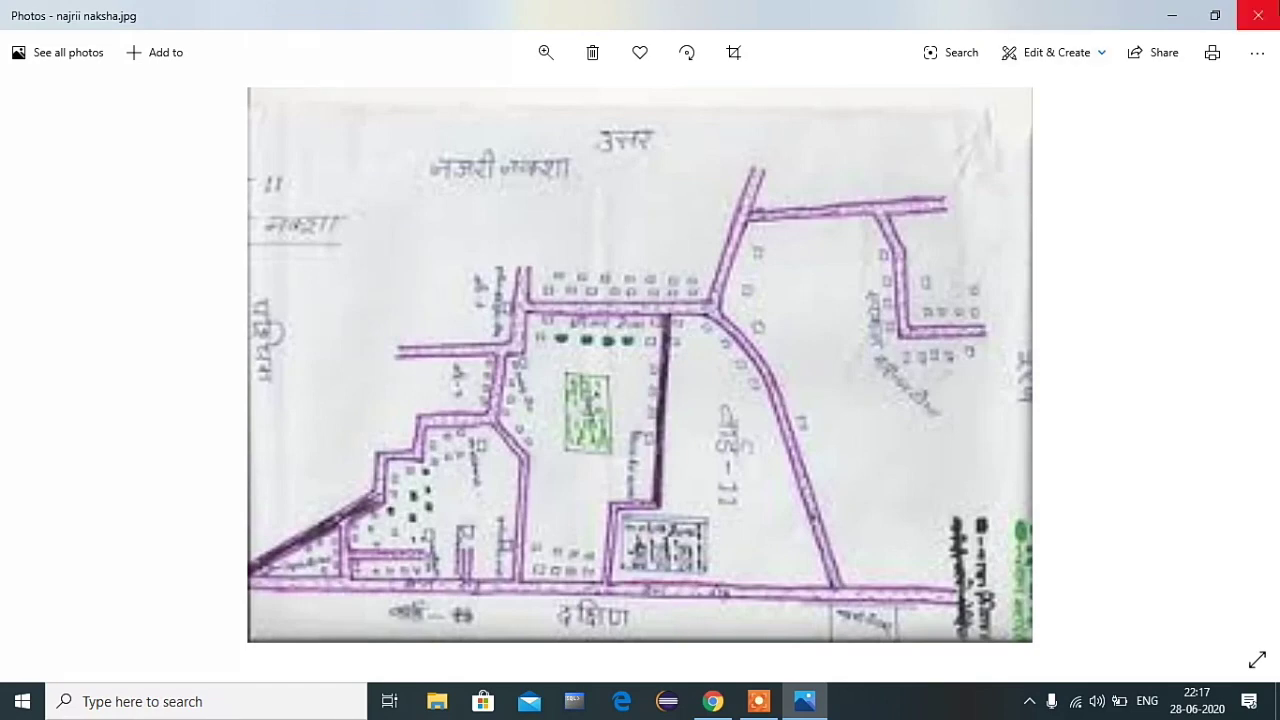
{"action": "left_click", "coordinate": [1167, 15]}
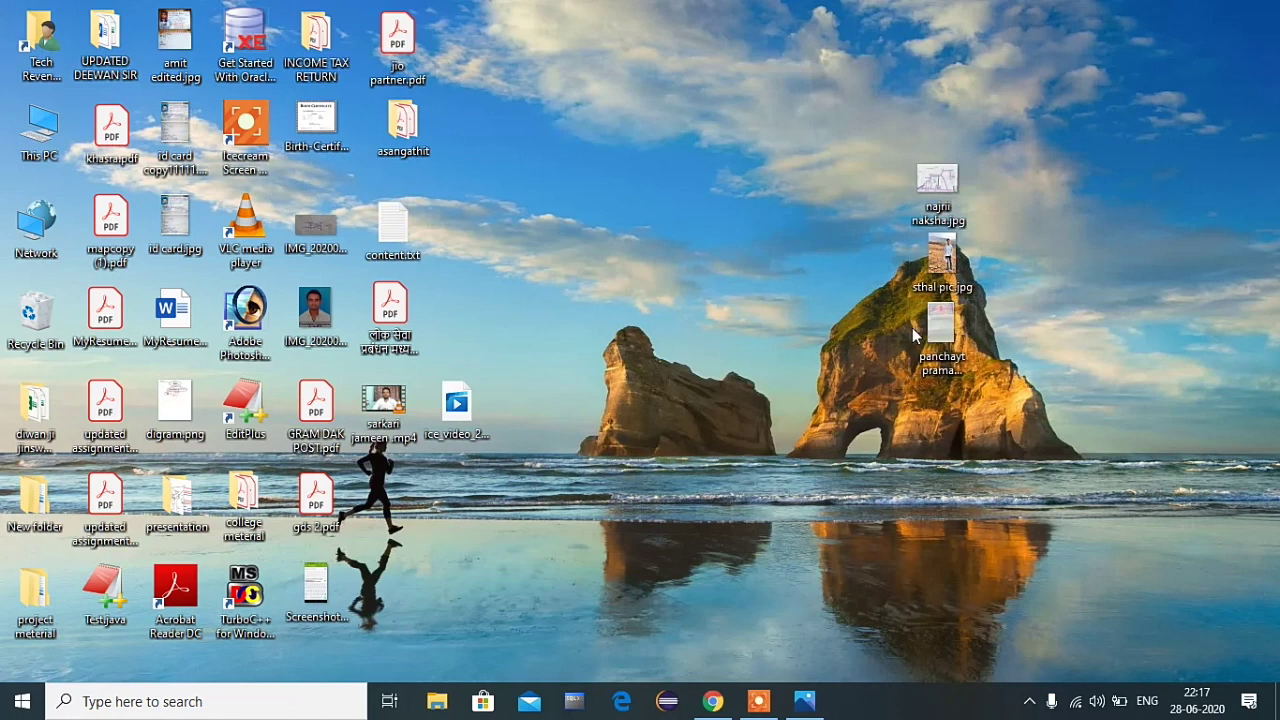
{"action": "double_click", "coordinate": [943, 266]}
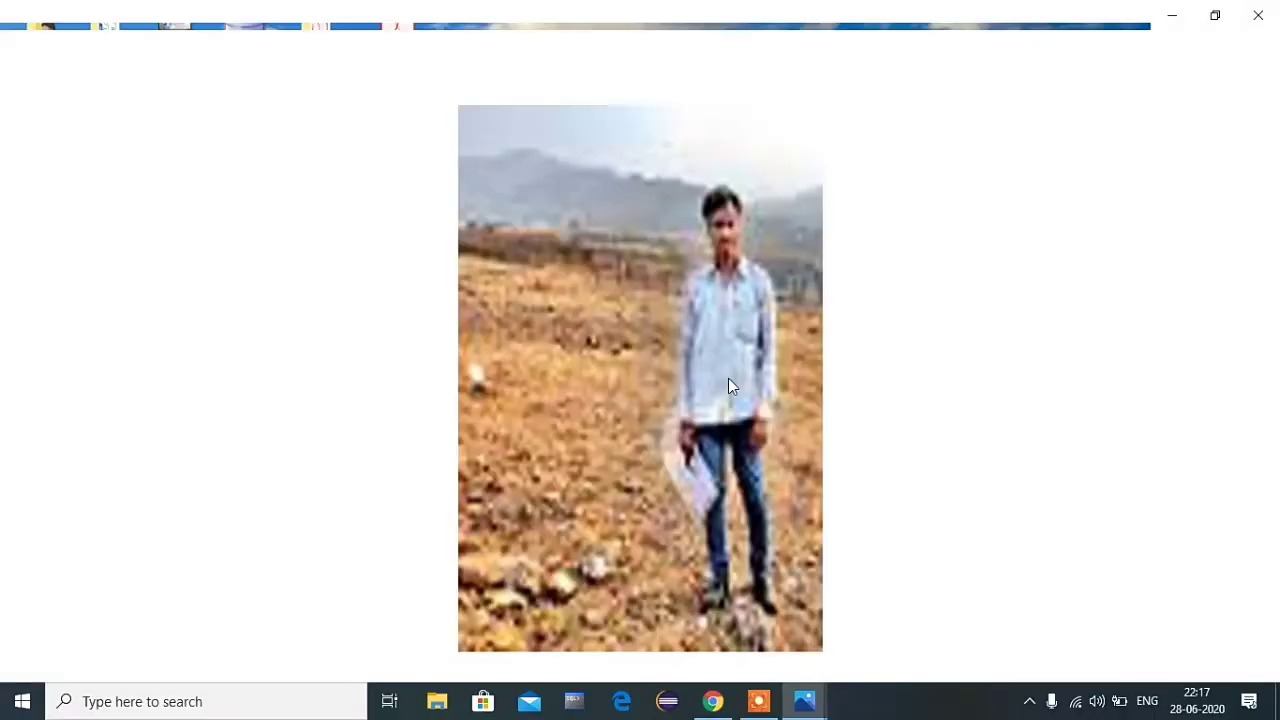
{"action": "left_click", "coordinate": [1171, 18]}
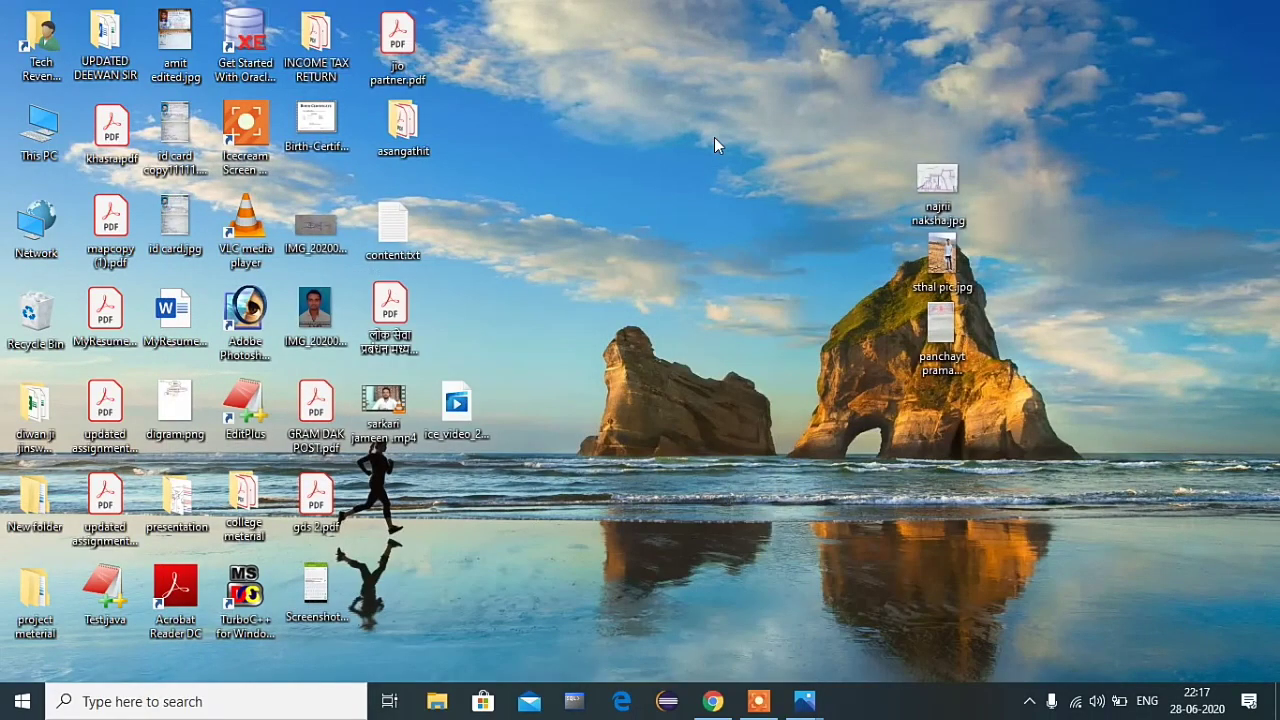
{"action": "right_click", "coordinate": [711, 137]}
{"action": "left_click", "coordinate": [737, 193]}
{"action": "left_click", "coordinate": [712, 701]}
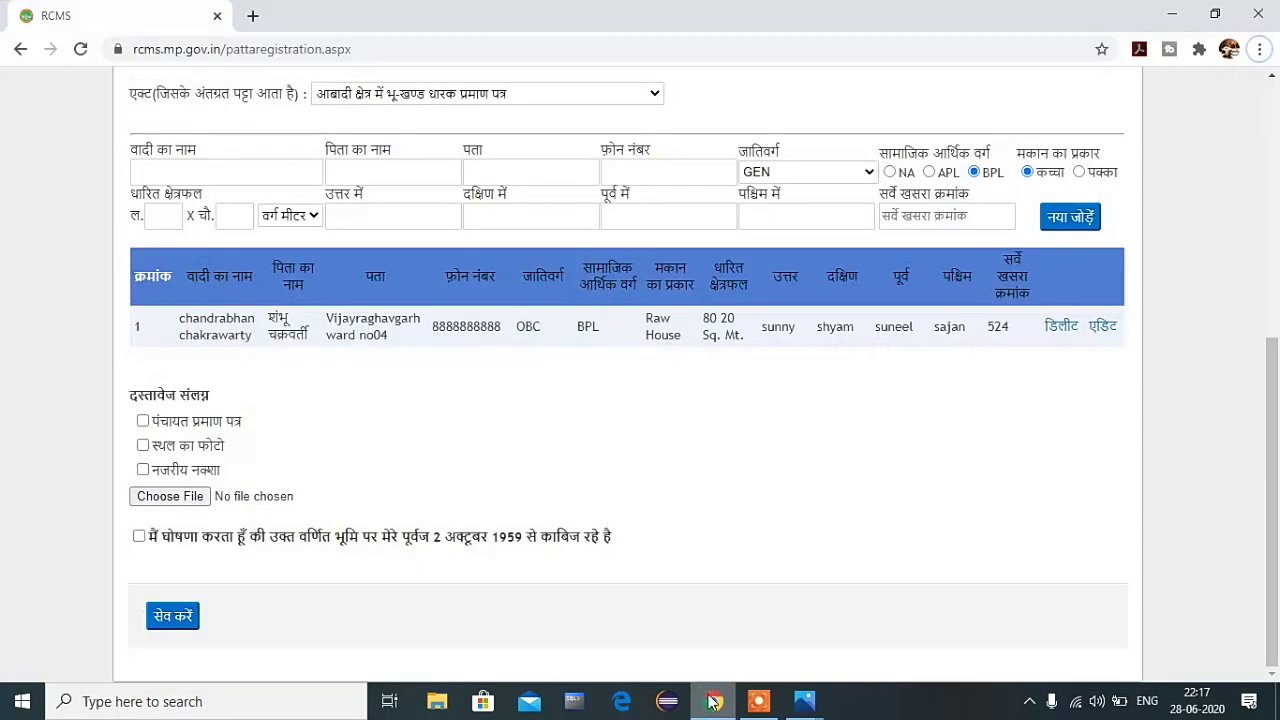
Step: Tick the पंचायत प्रमाण पत्र, स्थल का फोटो and नजरीय नक्शा document types
{"action": "left_click", "coordinate": [143, 421]}
{"action": "left_click", "coordinate": [143, 445]}
{"action": "left_click", "coordinate": [143, 470]}
Step: Upload najrii naksha.jpg, sthal pic.jpg and panchayt praman patra.jpg
{"action": "left_click", "coordinate": [168, 495]}
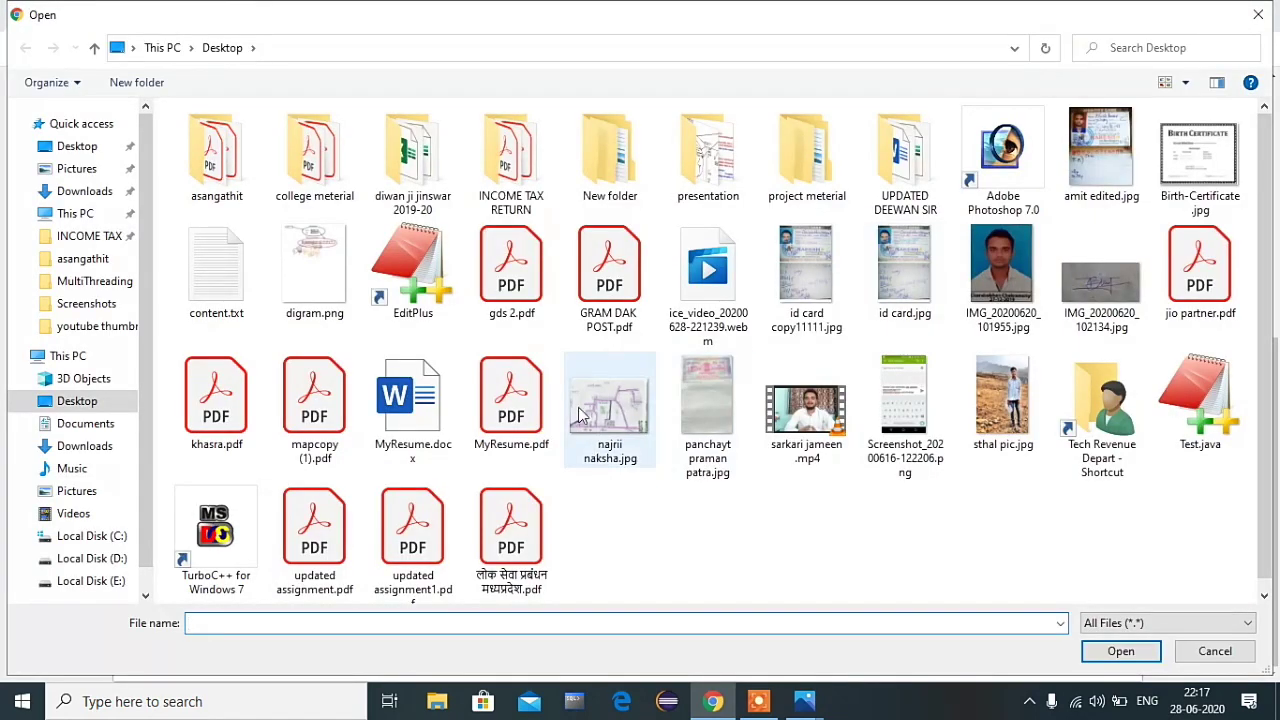
{"action": "left_click", "coordinate": [610, 408]}
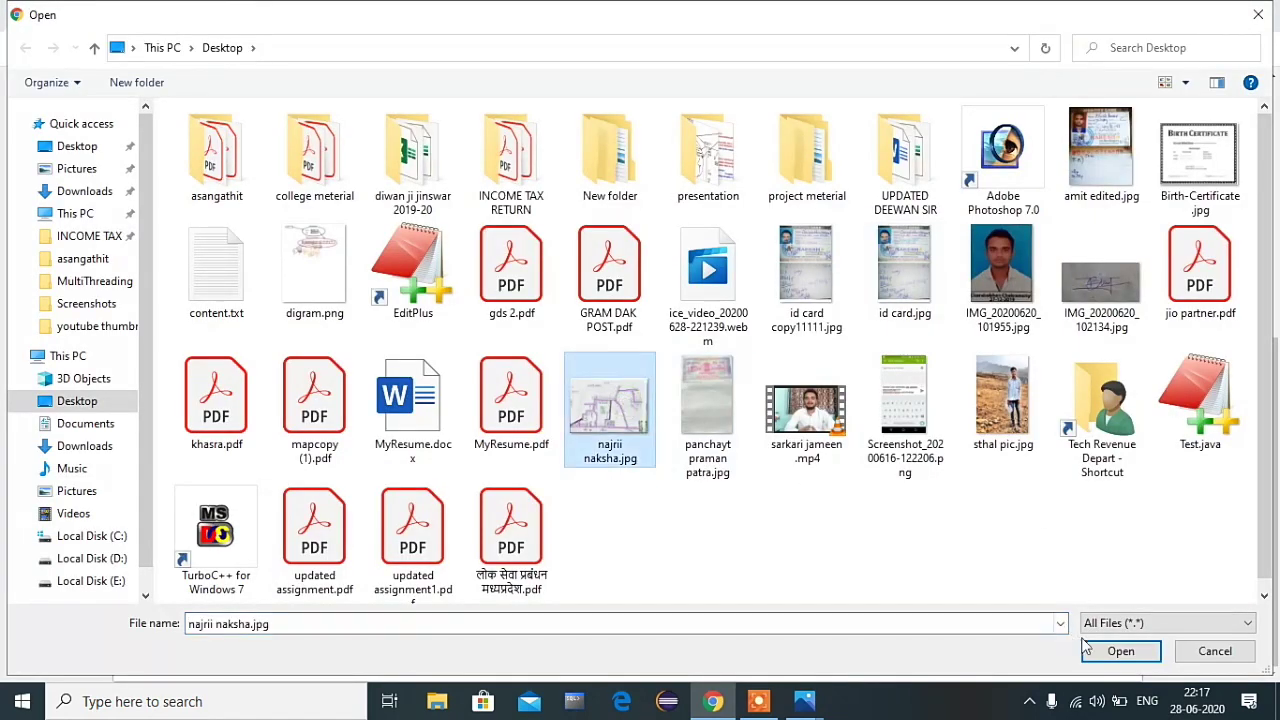
{"action": "left_click", "coordinate": [1112, 651]}
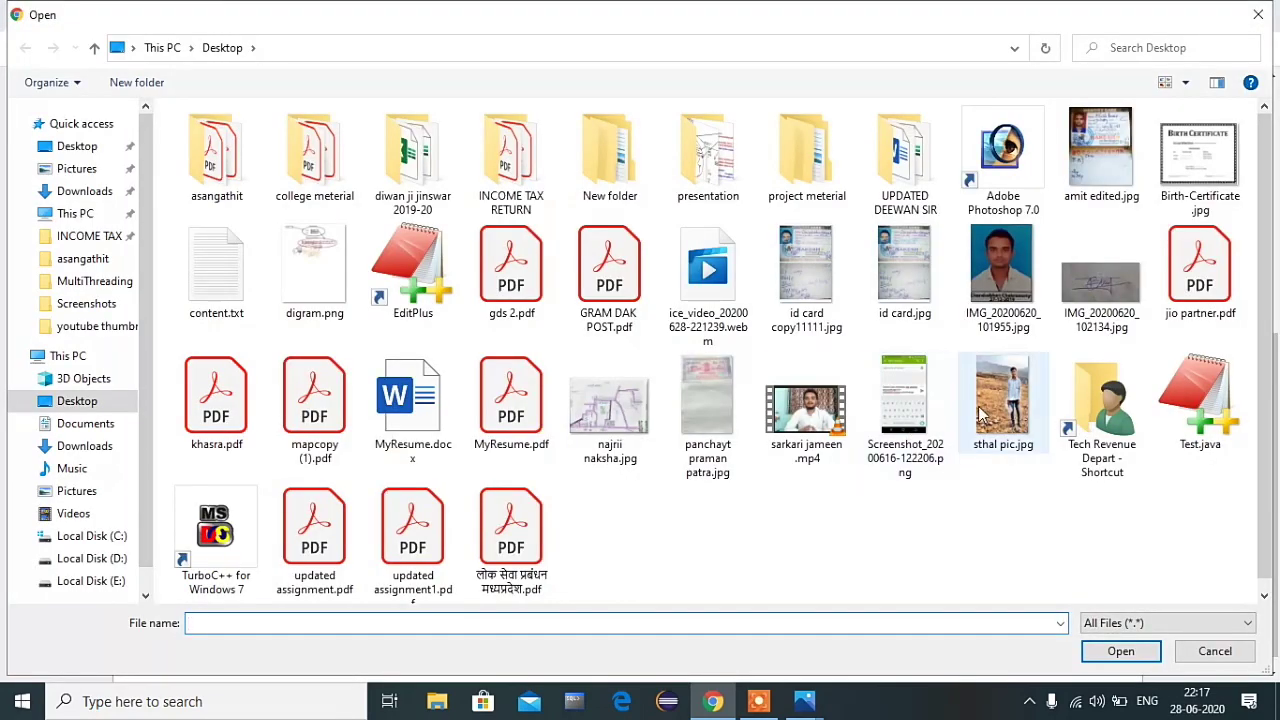
{"action": "left_click", "coordinate": [990, 410]}
{"action": "left_click", "coordinate": [1121, 651]}
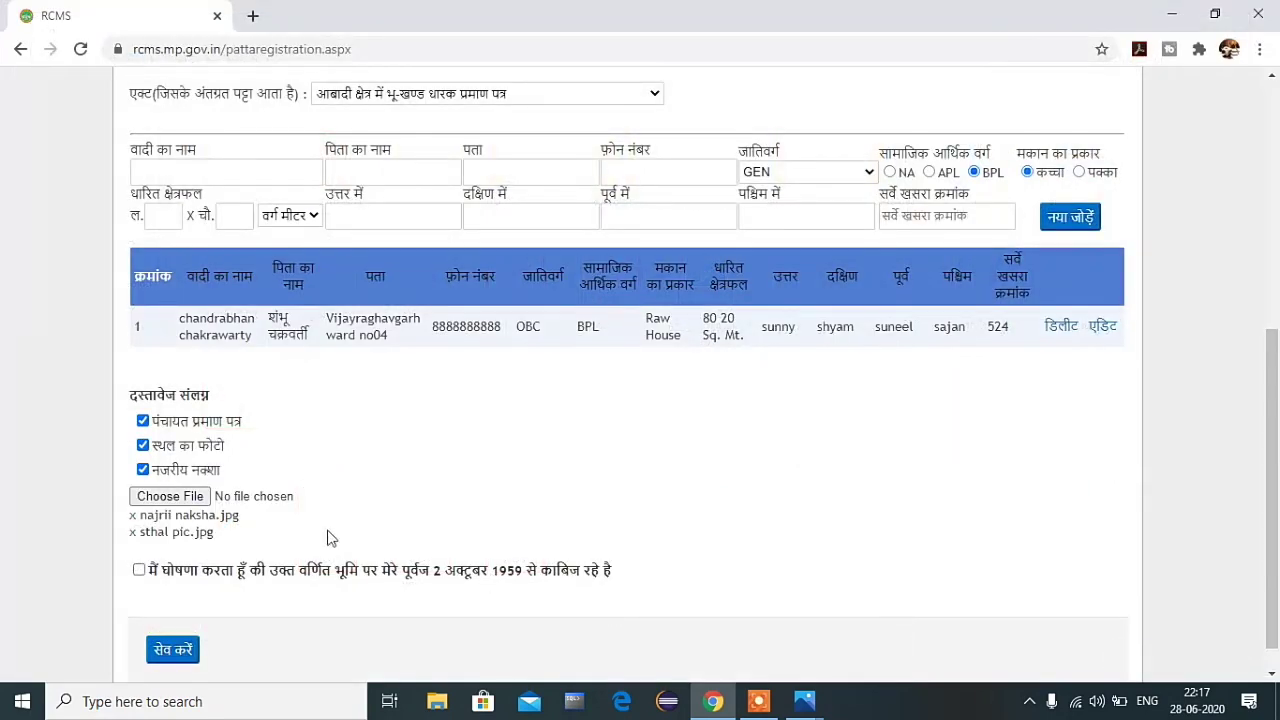
{"action": "left_click", "coordinate": [164, 496]}
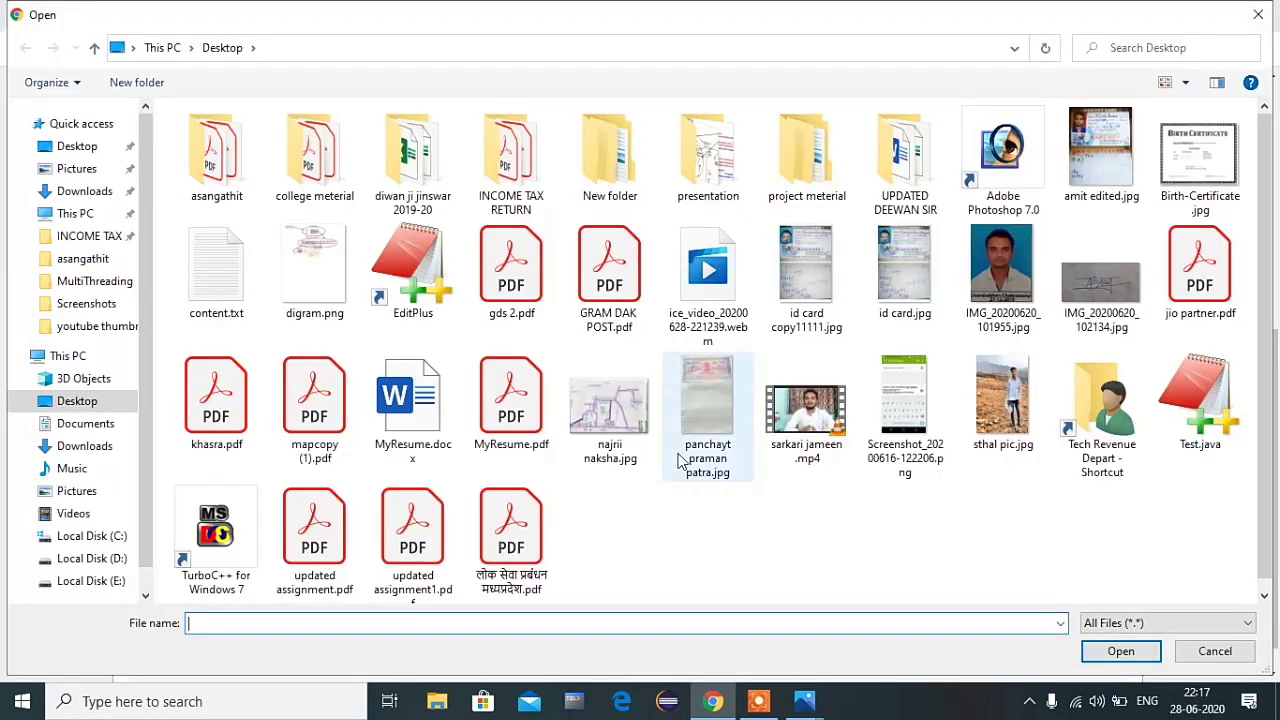
{"action": "left_click", "coordinate": [708, 410]}
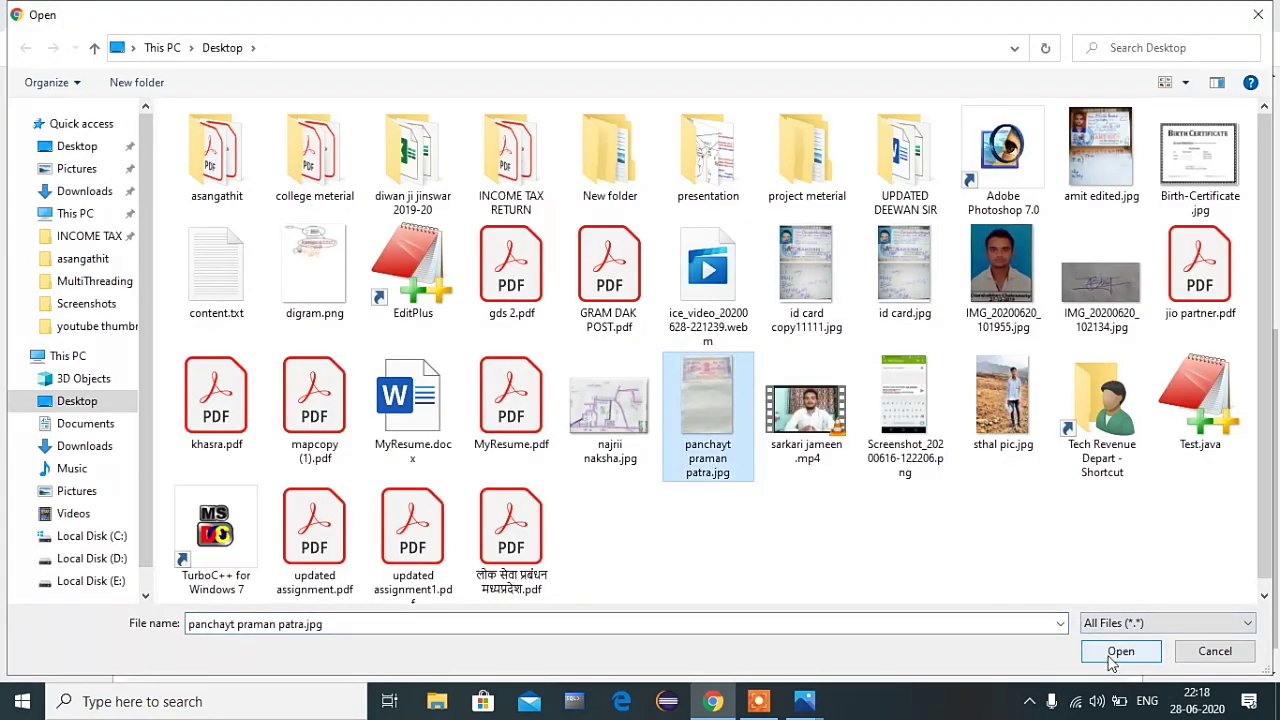
{"action": "left_click", "coordinate": [1112, 662]}
Step: Tick the declaration of possession since 1959
{"action": "scroll", "coordinate": [330, 531], "scroll_direction": "down", "scroll_amount": 1}
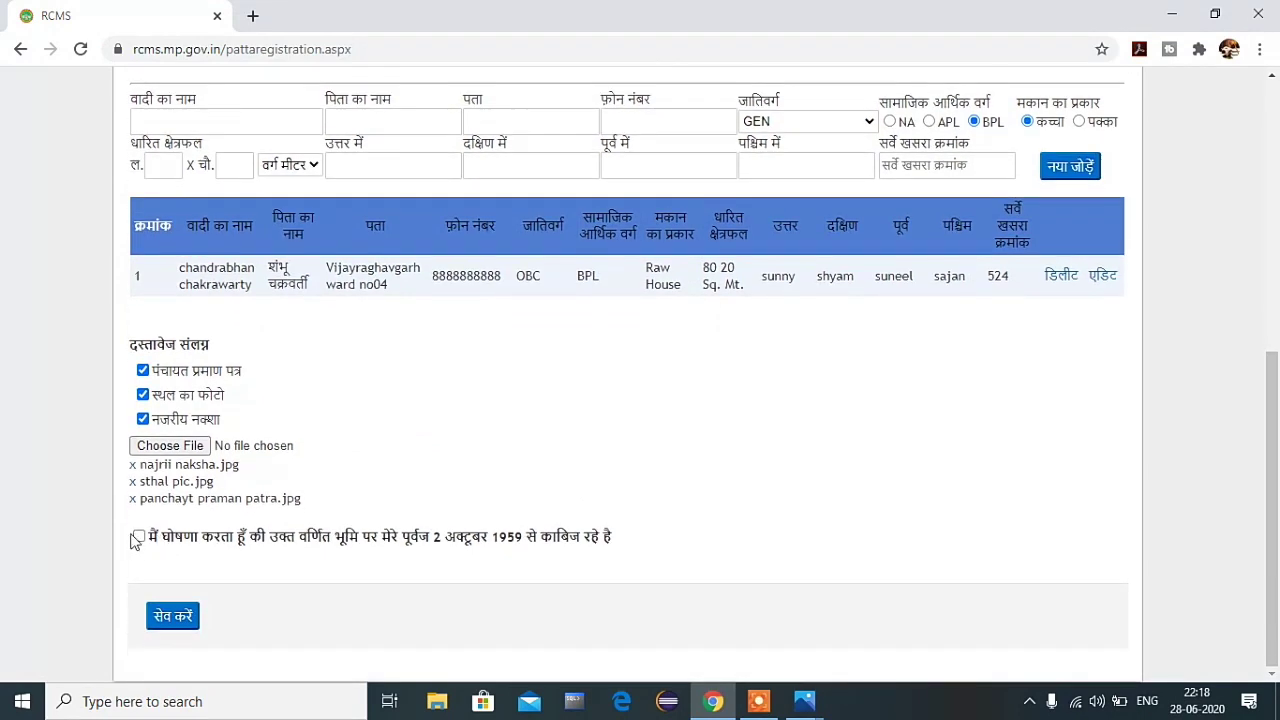
{"action": "left_click", "coordinate": [139, 536]}
{"action": "scroll", "coordinate": [362, 512], "scroll_direction": "up", "scroll_amount": 1}
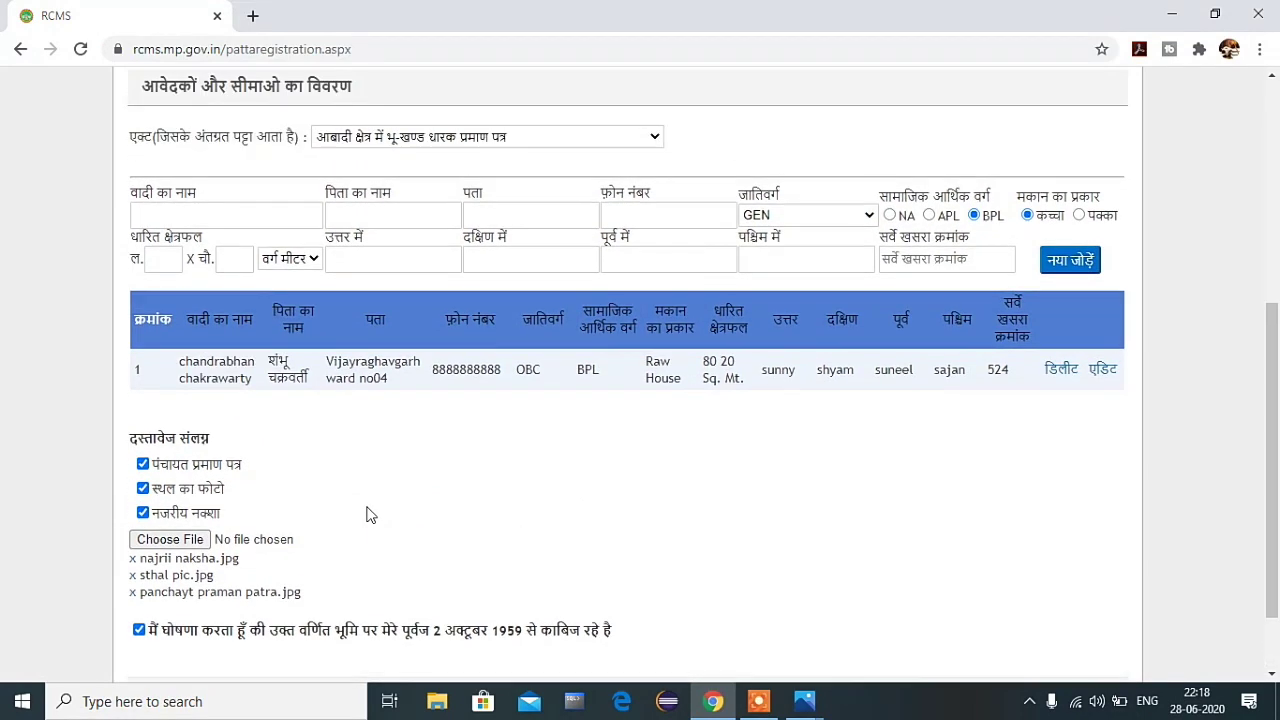
{"action": "scroll", "coordinate": [293, 414], "scroll_direction": "up", "scroll_amount": 5}
{"action": "scroll", "coordinate": [293, 414], "scroll_direction": "down", "scroll_amount": 5}
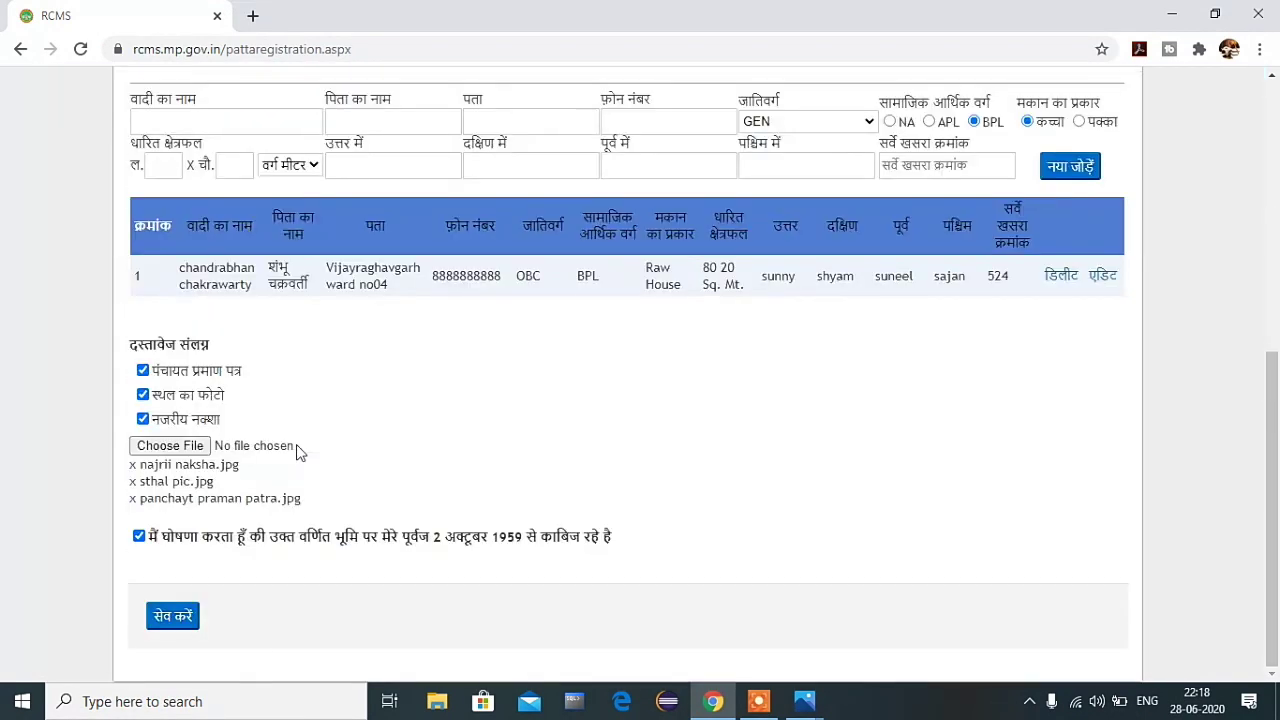
Step: Save the patta application and confirm the saved-application alert to open its पावती receipt
{"action": "left_click", "coordinate": [191, 613]}
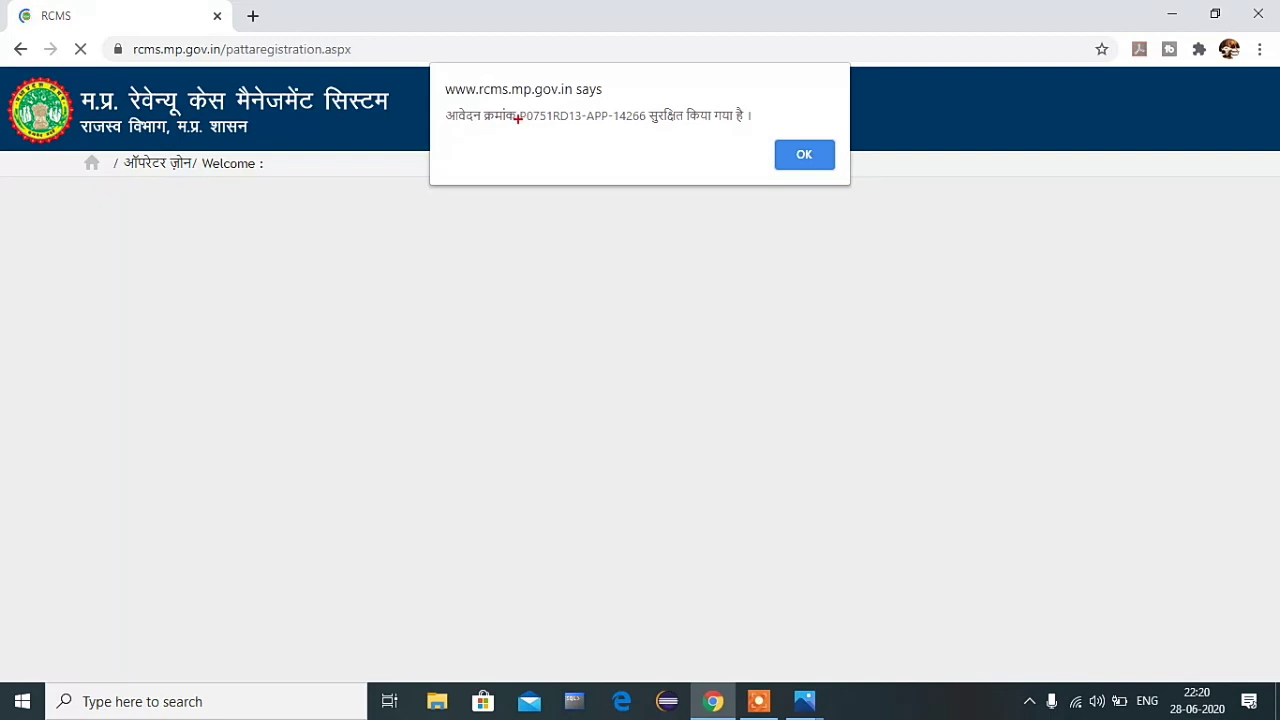
{"action": "left_click", "coordinate": [798, 158]}
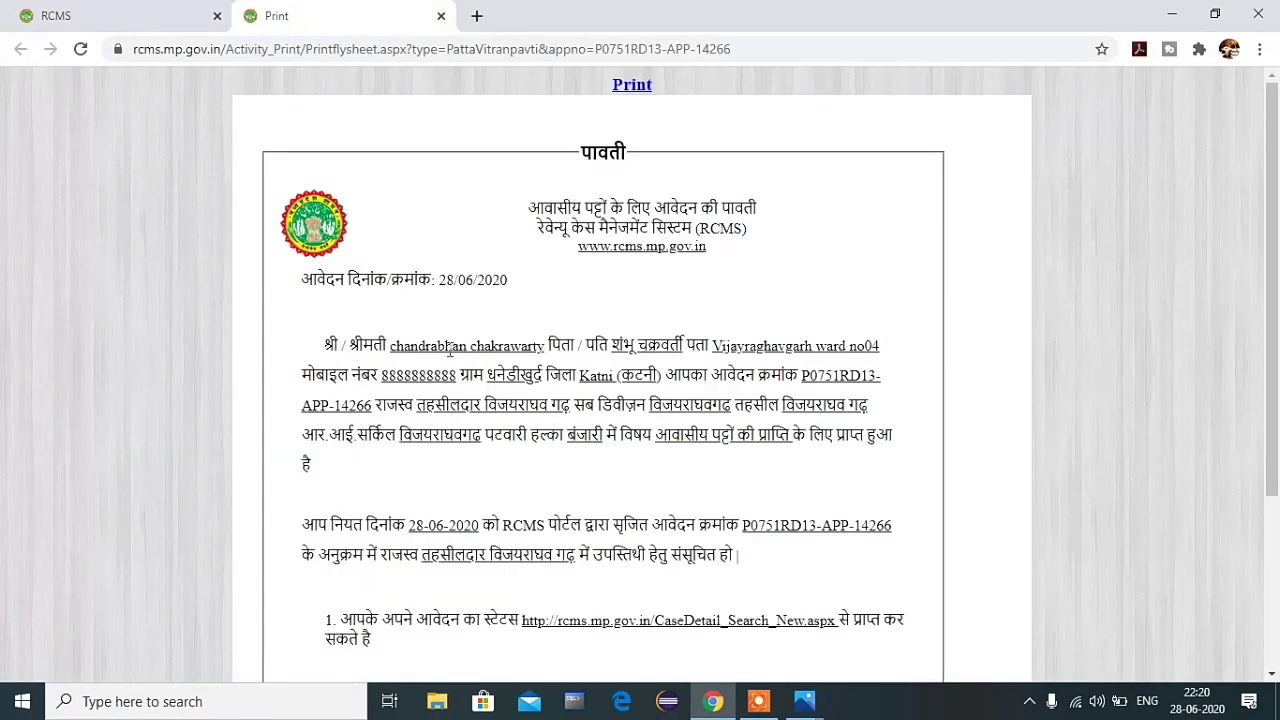
Step: Scroll down the पावती receipt and highlight its note text to read it
{"action": "scroll", "coordinate": [452, 347], "scroll_direction": "down", "scroll_amount": 2}
{"action": "scroll", "coordinate": [570, 365], "scroll_direction": "up", "scroll_amount": 2}
{"action": "scroll", "coordinate": [505, 333], "scroll_direction": "down", "scroll_amount": 3}
{"action": "scroll", "coordinate": [490, 510], "scroll_direction": "down", "scroll_amount": 3}
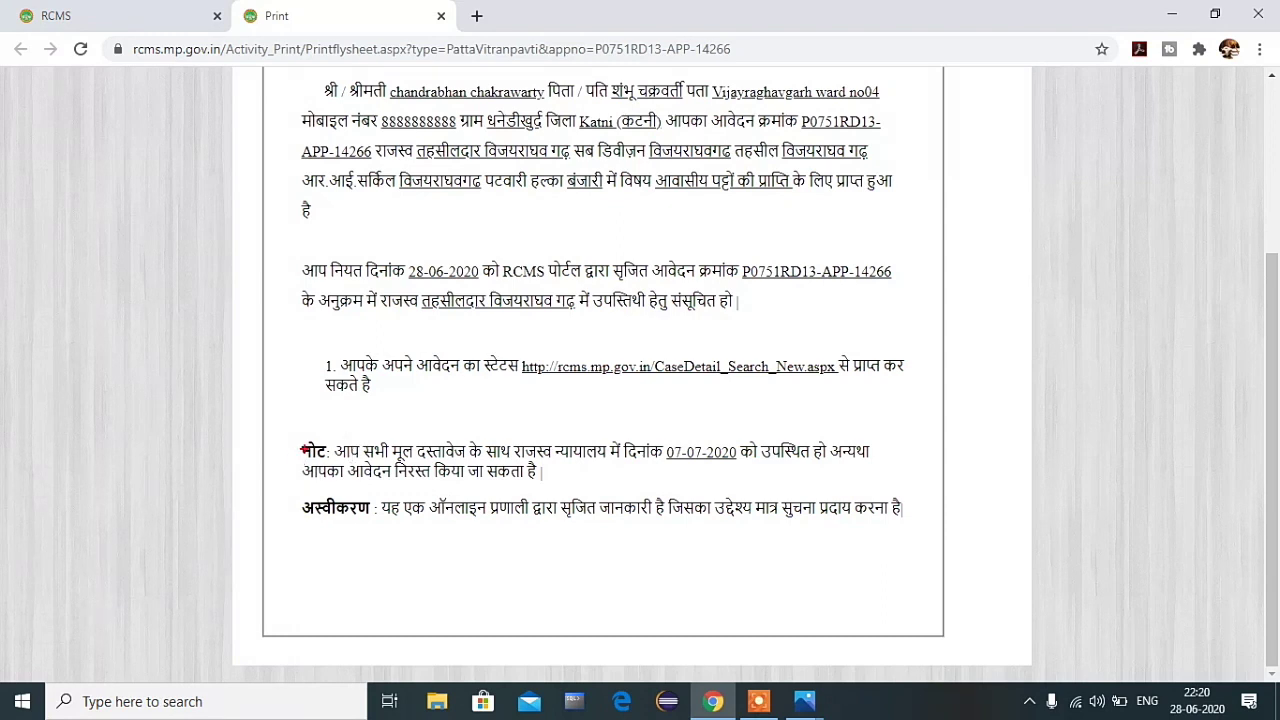
{"action": "left_click_drag", "start_coordinate": [297, 437], "coordinate": [907, 490]}
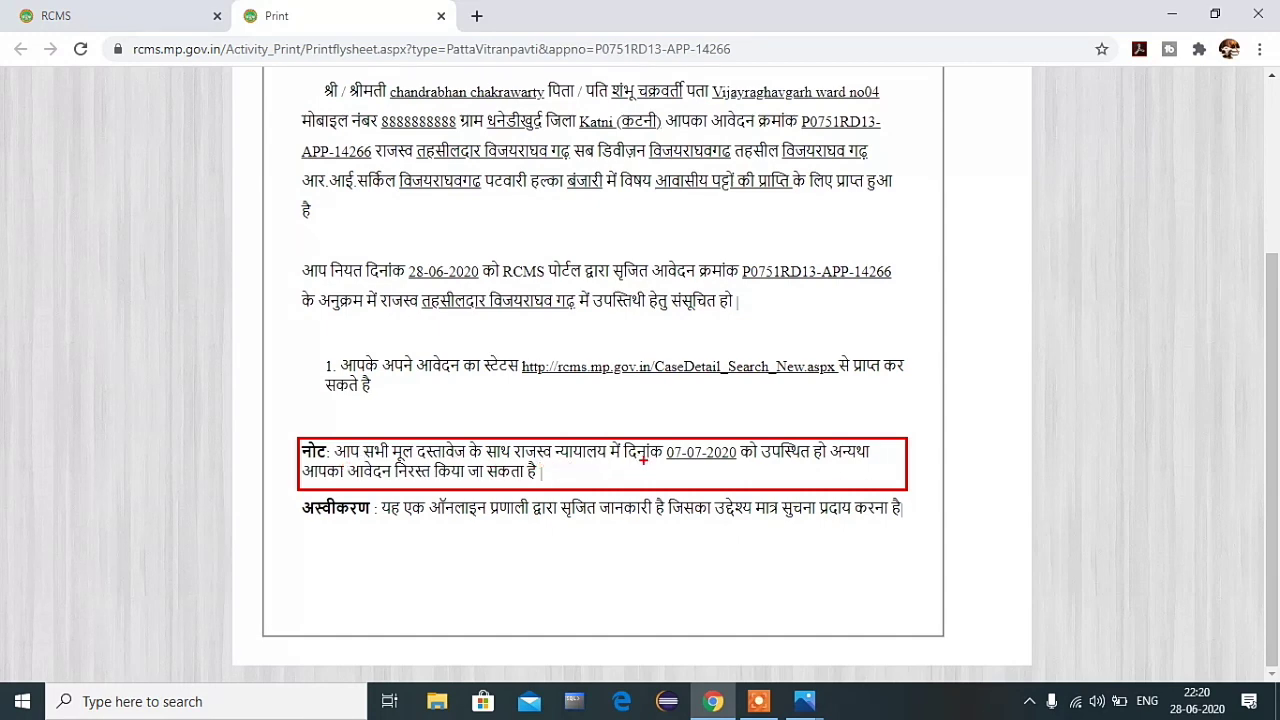
{"action": "left_click_drag", "start_coordinate": [669, 455], "coordinate": [742, 458]}
{"action": "key", "text": "Escape"}
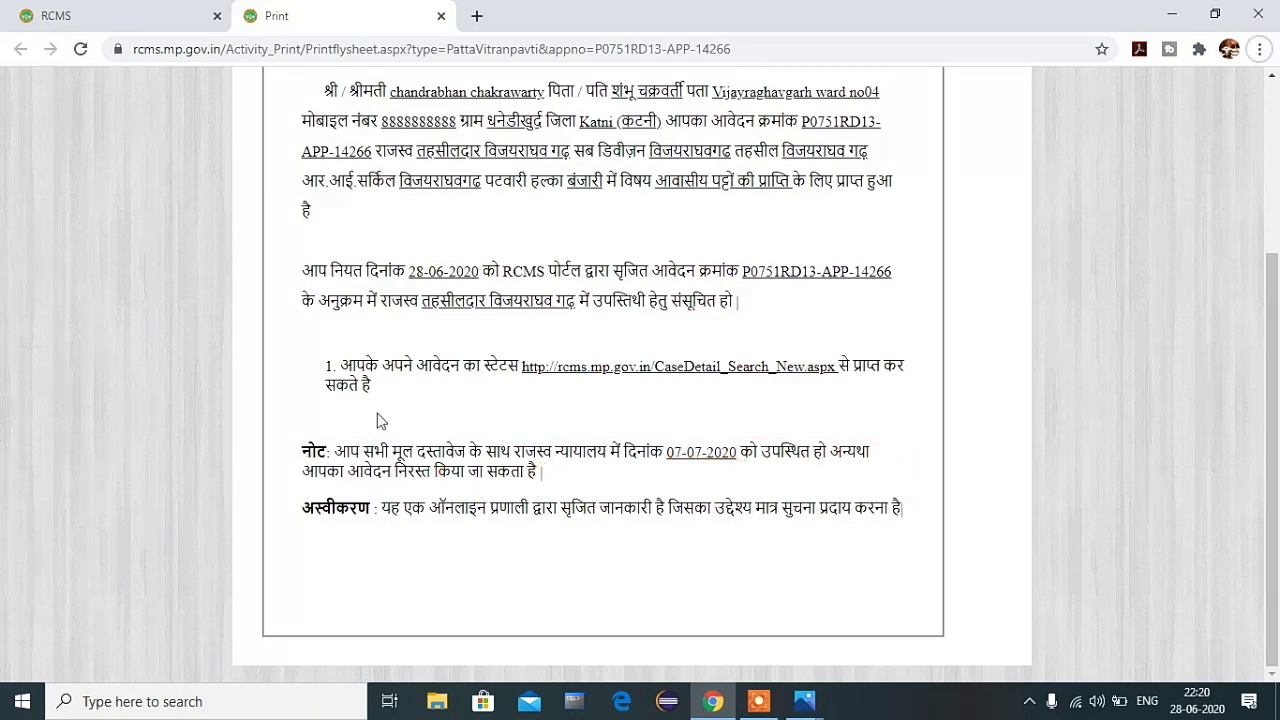
Step: Review the receipt's 28-06-2020 appearance date and the 07-07-2020 original-documents deadline
{"action": "scroll", "coordinate": [377, 425], "scroll_direction": "up", "scroll_amount": 3}
{"action": "scroll", "coordinate": [385, 436], "scroll_direction": "down", "scroll_amount": 1}
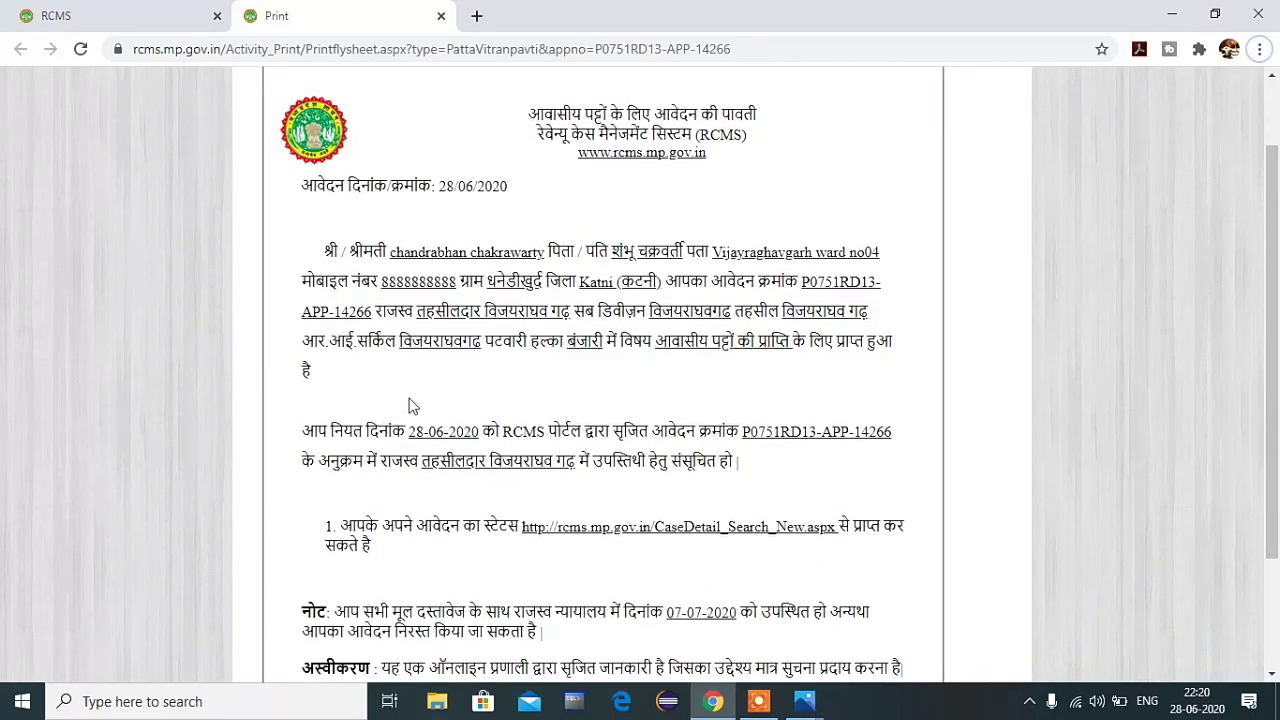
{"action": "scroll", "coordinate": [440, 375], "scroll_direction": "down", "scroll_amount": 2}
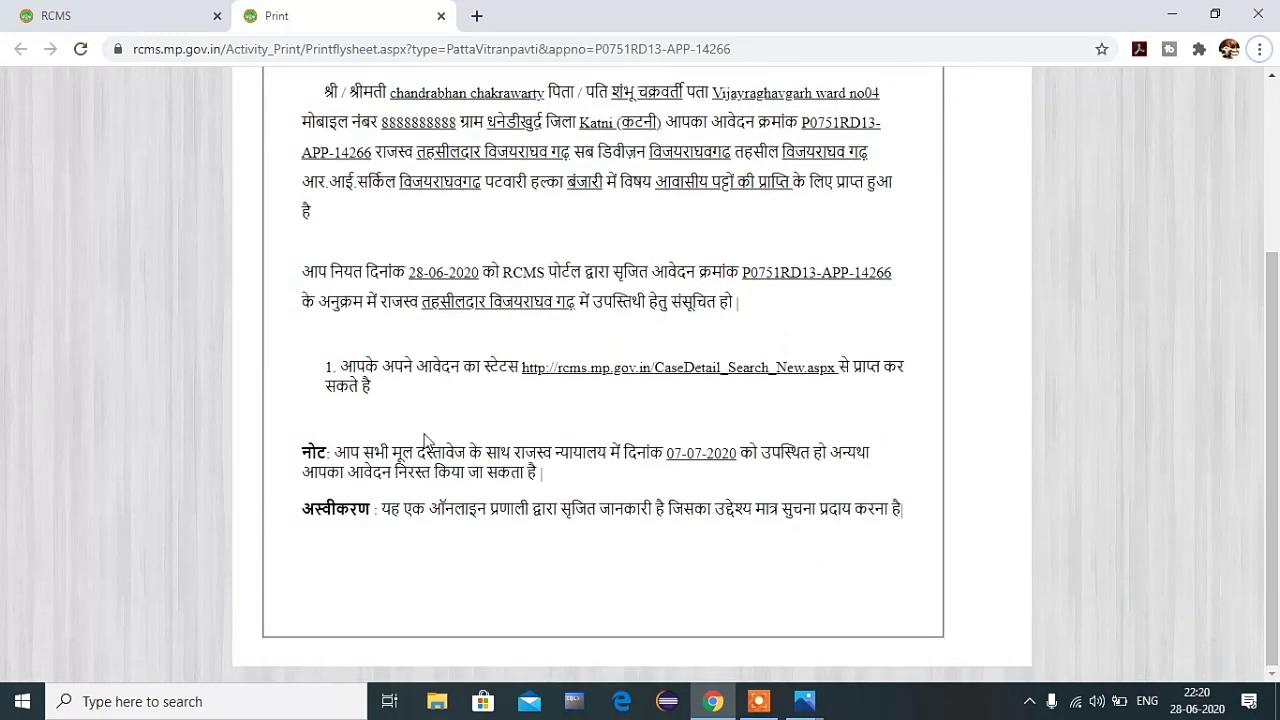
{"action": "scroll", "coordinate": [428, 432], "scroll_direction": "up", "scroll_amount": 3}
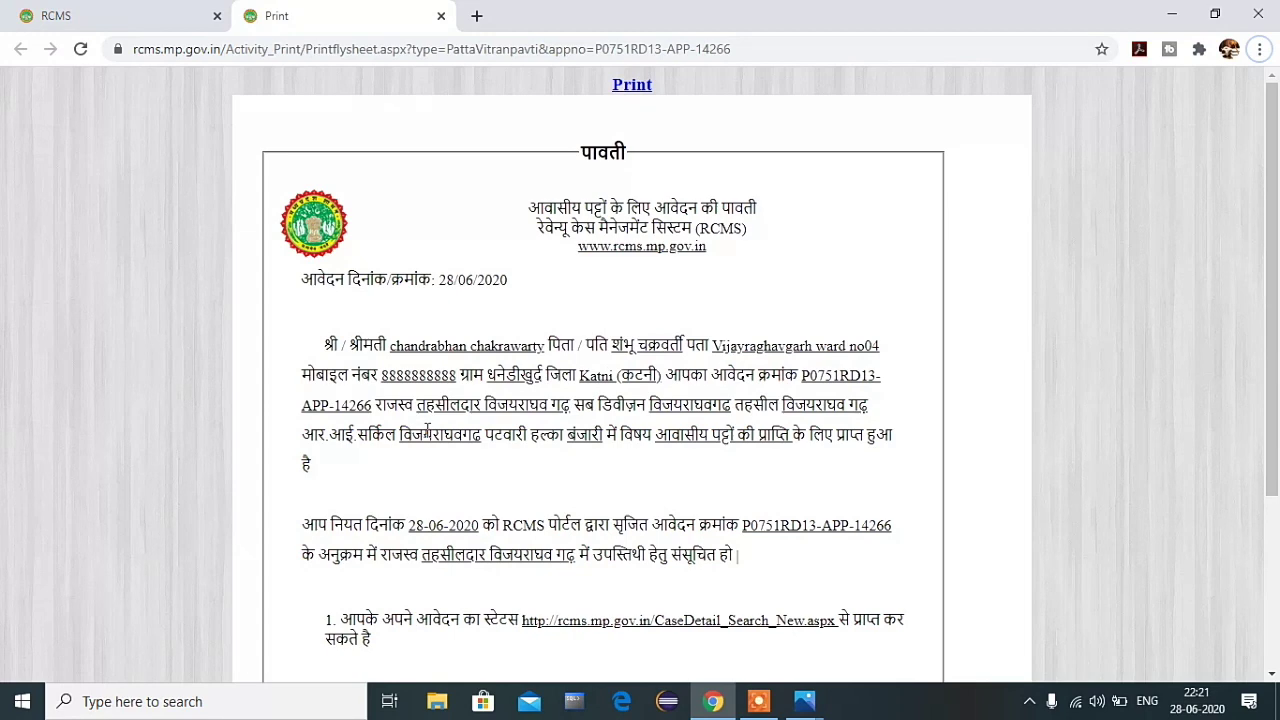
{"action": "scroll", "coordinate": [422, 436], "scroll_direction": "down", "scroll_amount": 3}
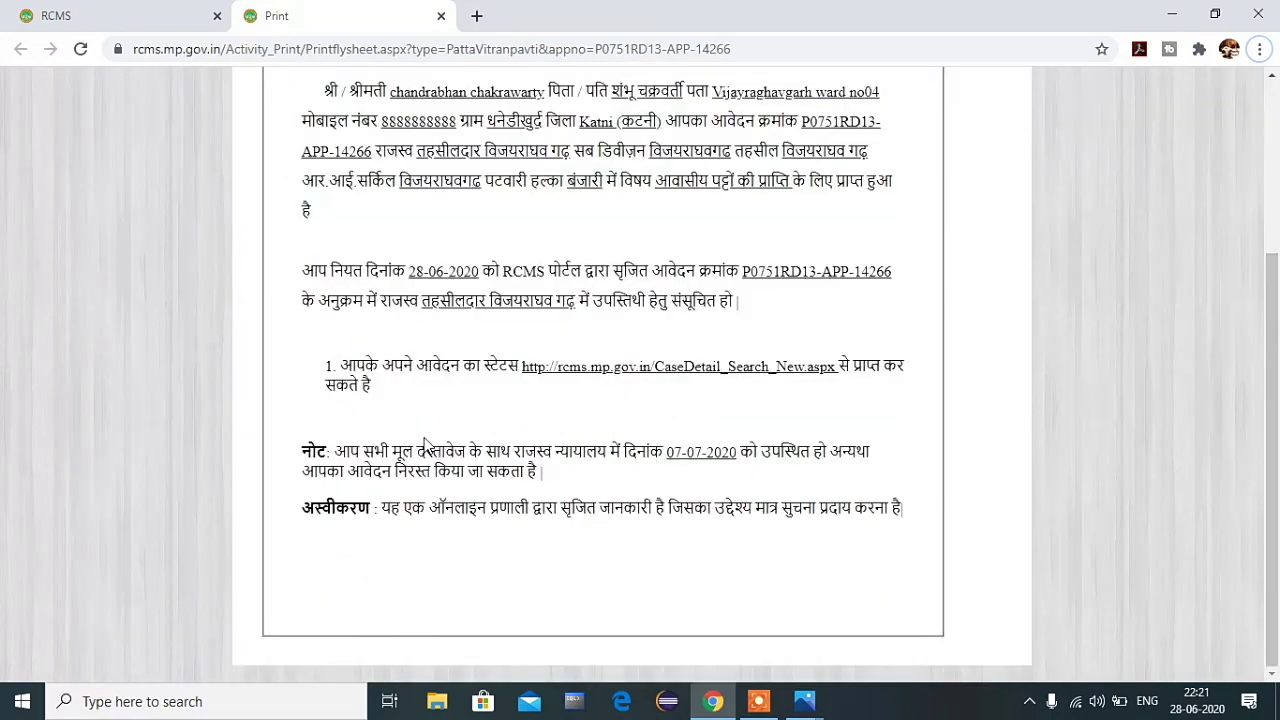
{"action": "scroll", "coordinate": [424, 437], "scroll_direction": "up", "scroll_amount": 2}
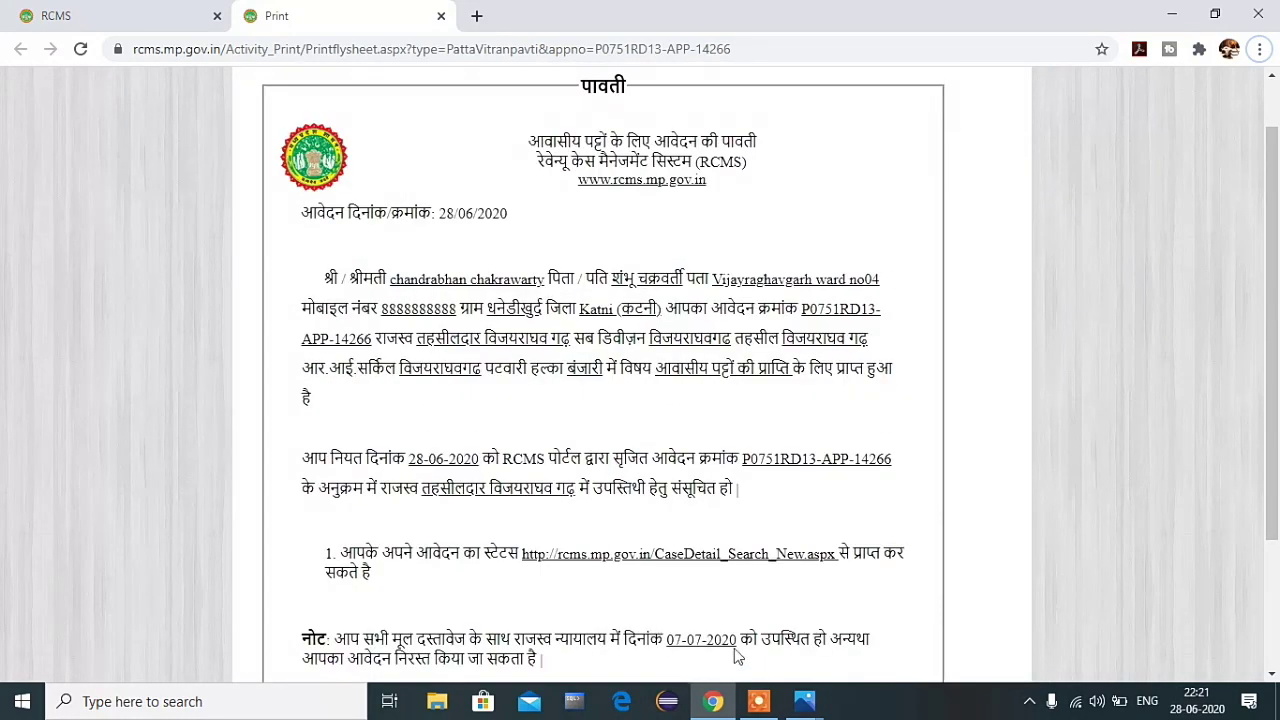
{"action": "scroll", "coordinate": [488, 414], "scroll_direction": "down", "scroll_amount": 2}
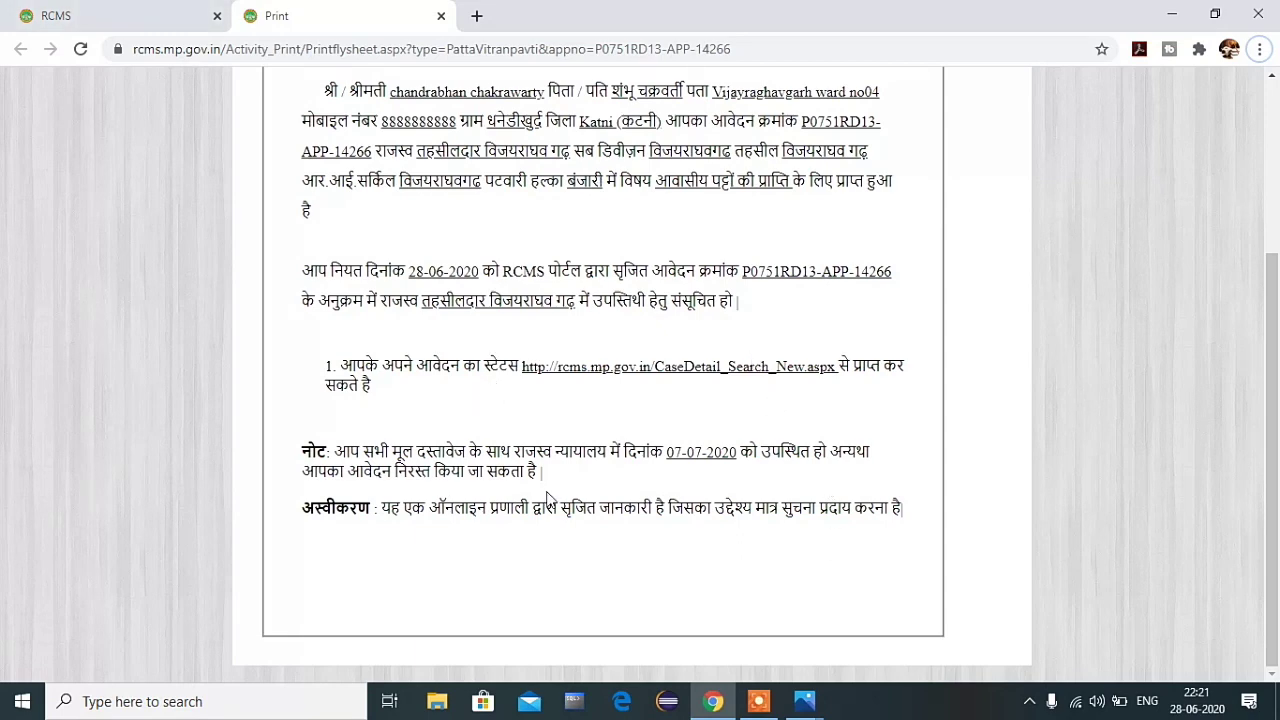
{"action": "scroll", "coordinate": [547, 497], "scroll_direction": "up", "scroll_amount": 3}
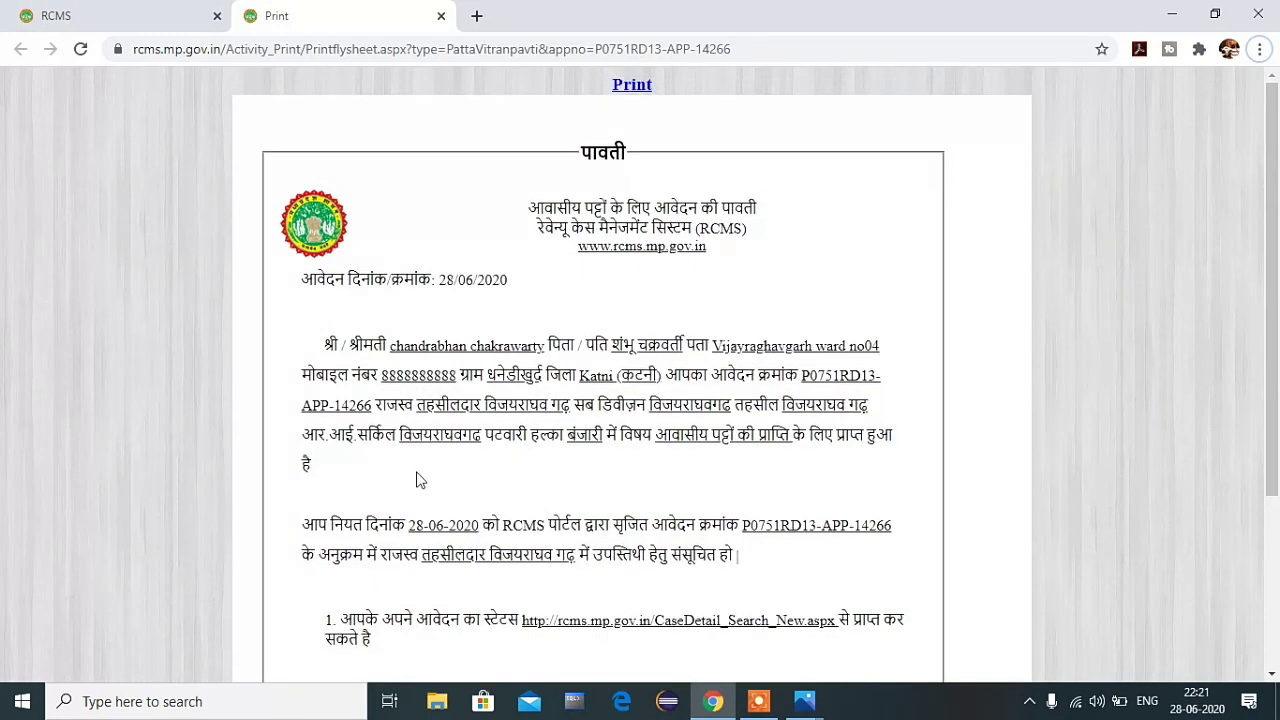
{"action": "scroll", "coordinate": [431, 517], "scroll_direction": "down", "scroll_amount": 2}
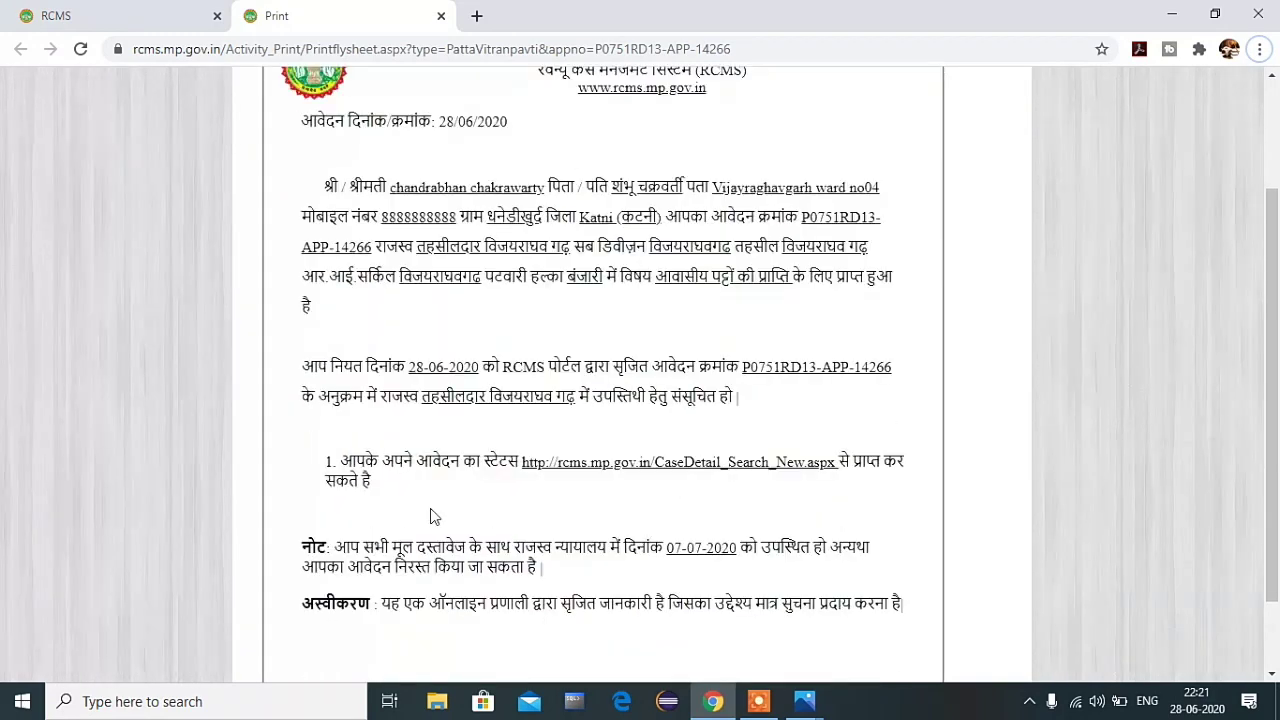
{"action": "scroll", "coordinate": [431, 512], "scroll_direction": "up", "scroll_amount": 1}
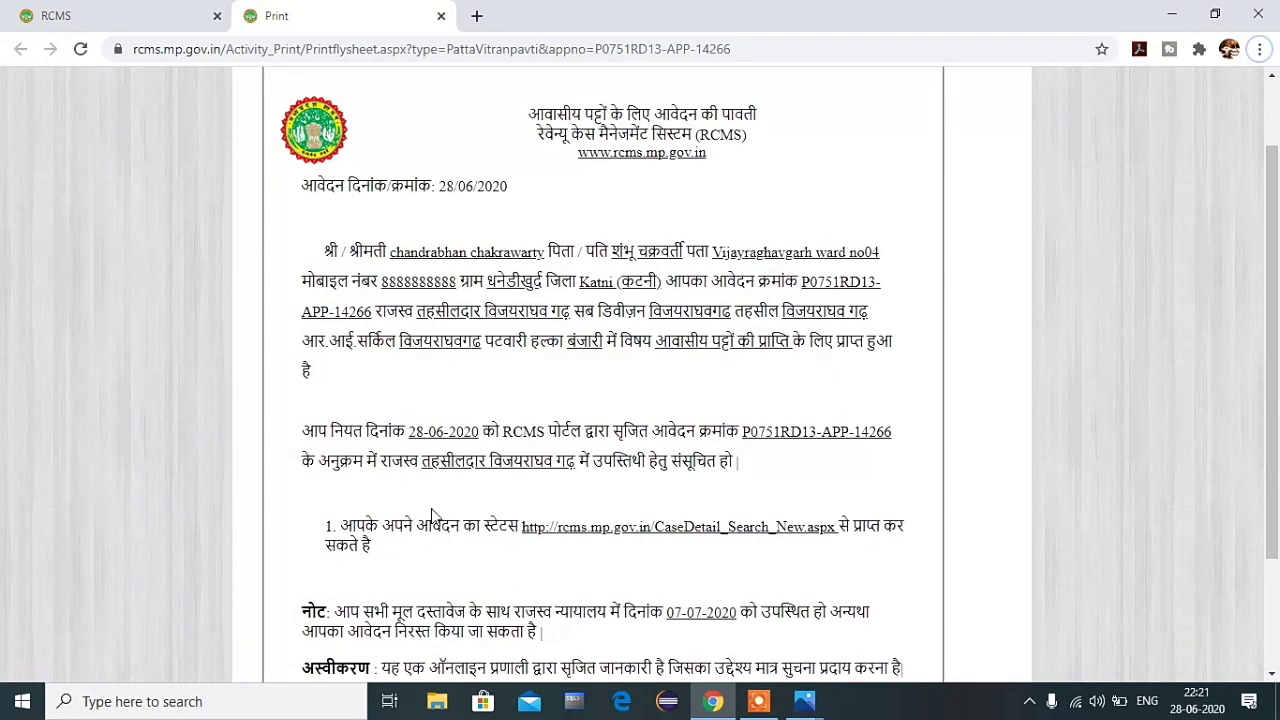
{"action": "scroll", "coordinate": [431, 514], "scroll_direction": "up", "scroll_amount": 1}
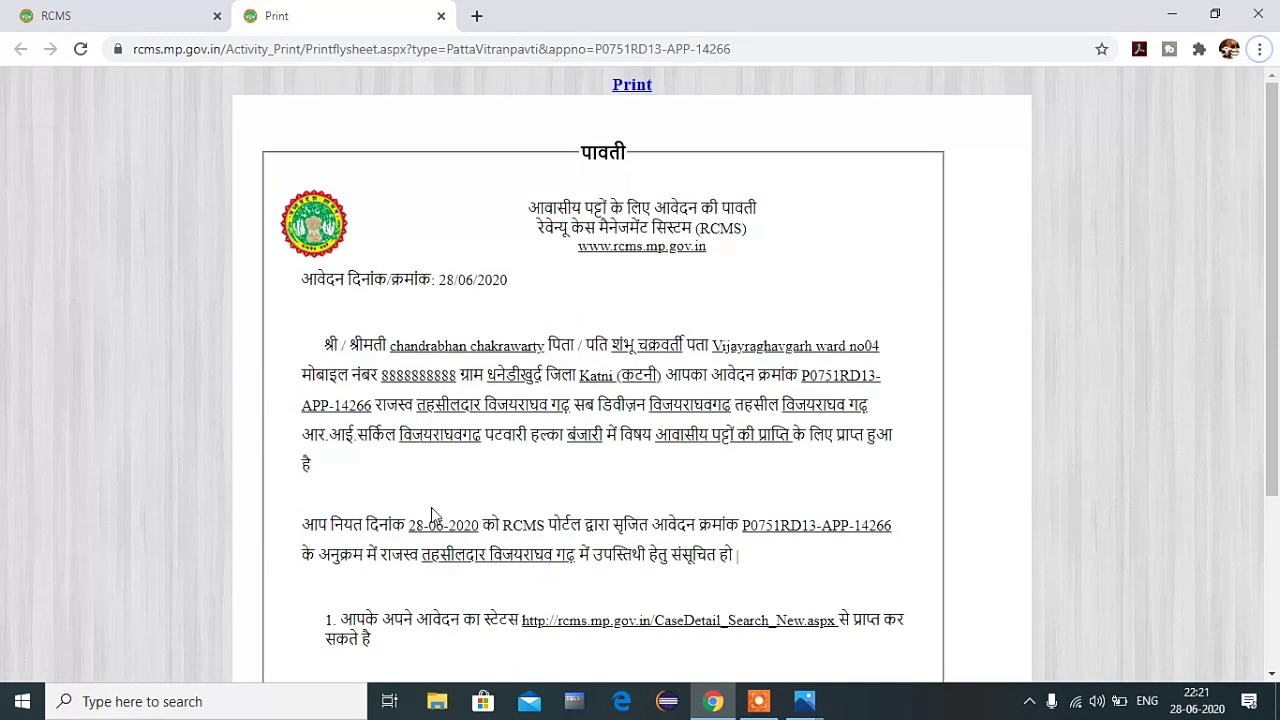